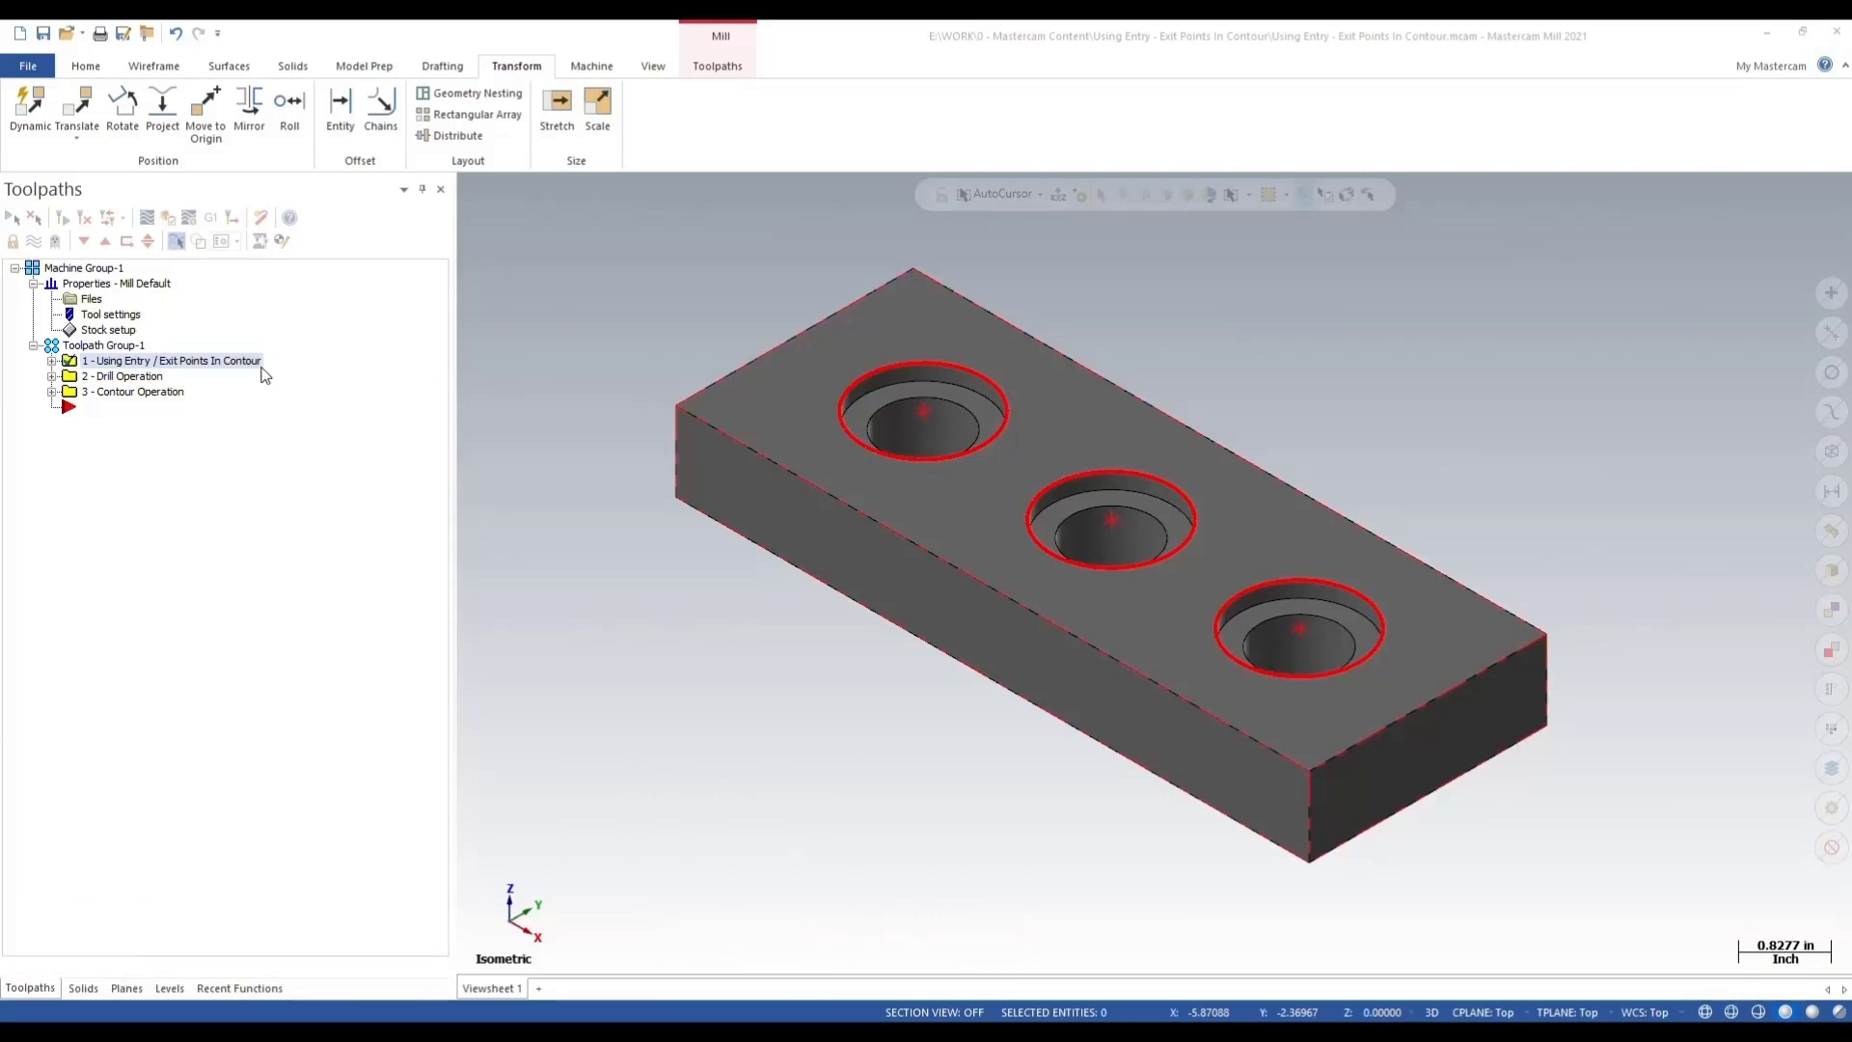
Select 2 - Drill Operation to show its toolpath across the three counterbored holes
click(146, 378)
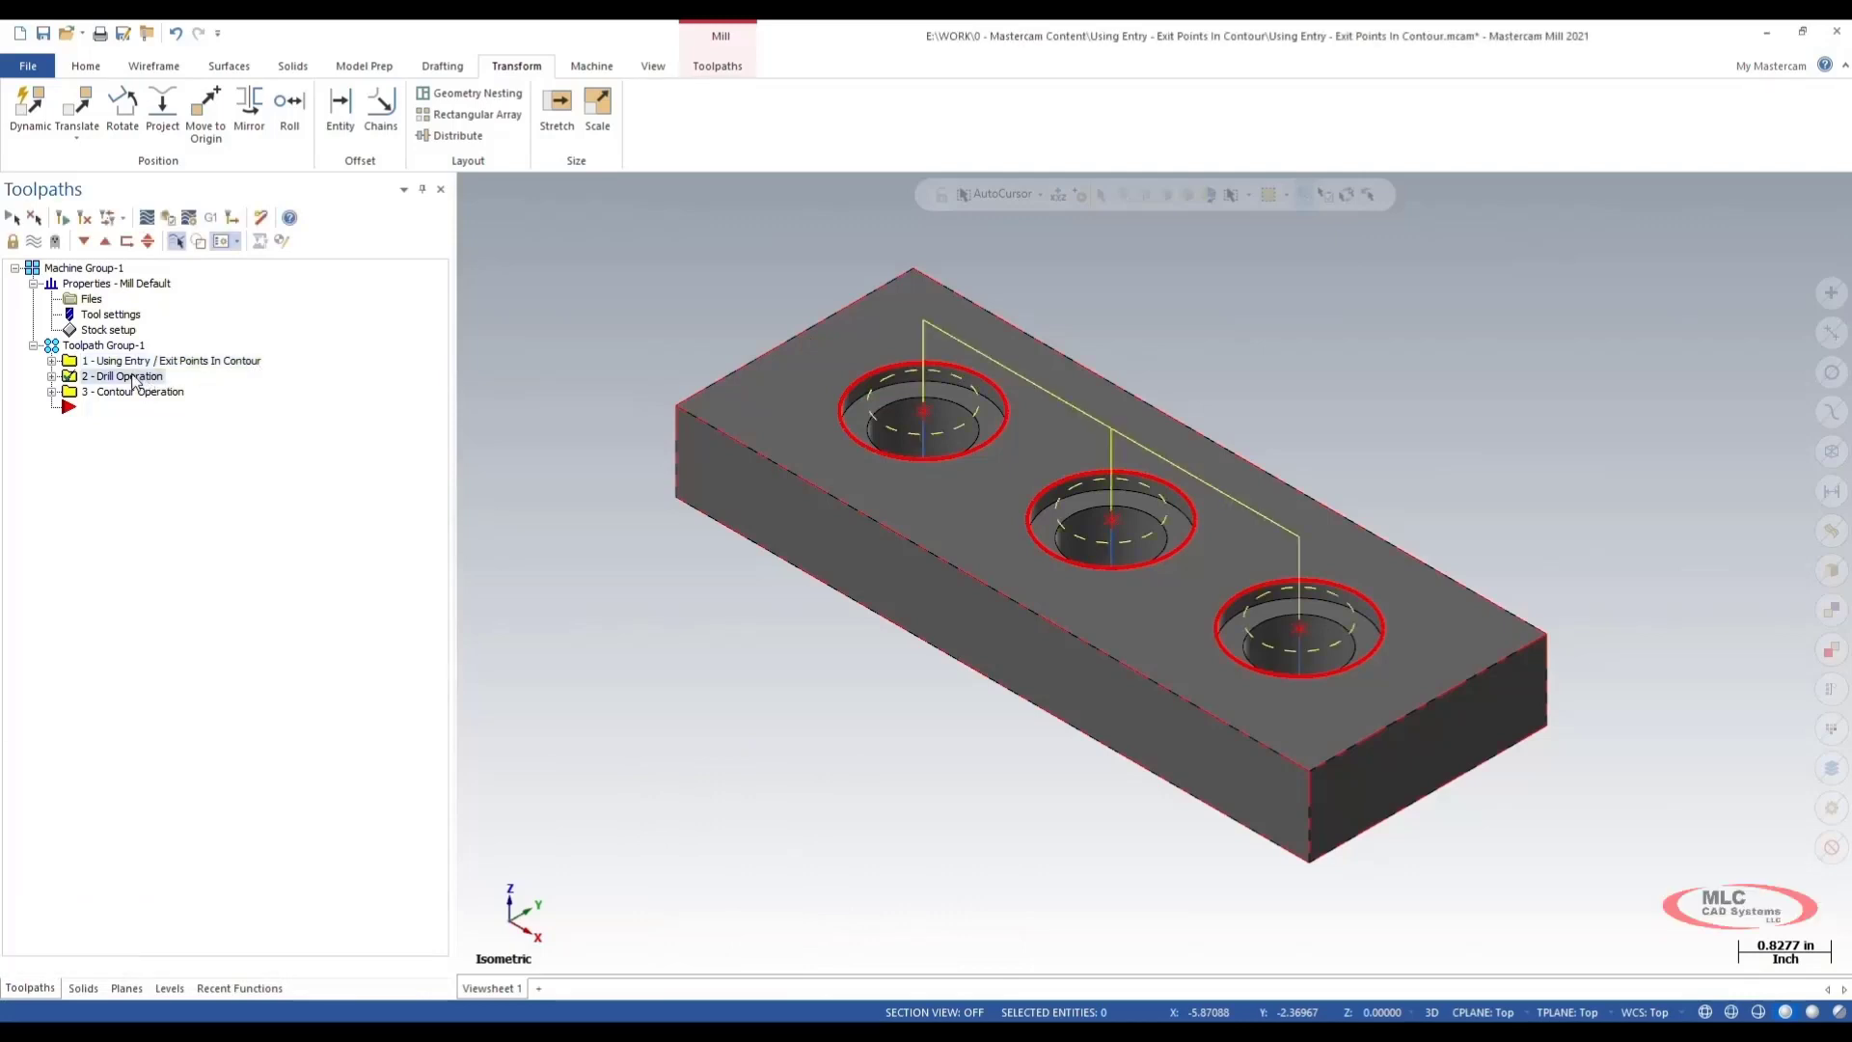
Expand the Drill and Contour operations, then select 3 - Contour Operation to show its toolpath
click(53, 377)
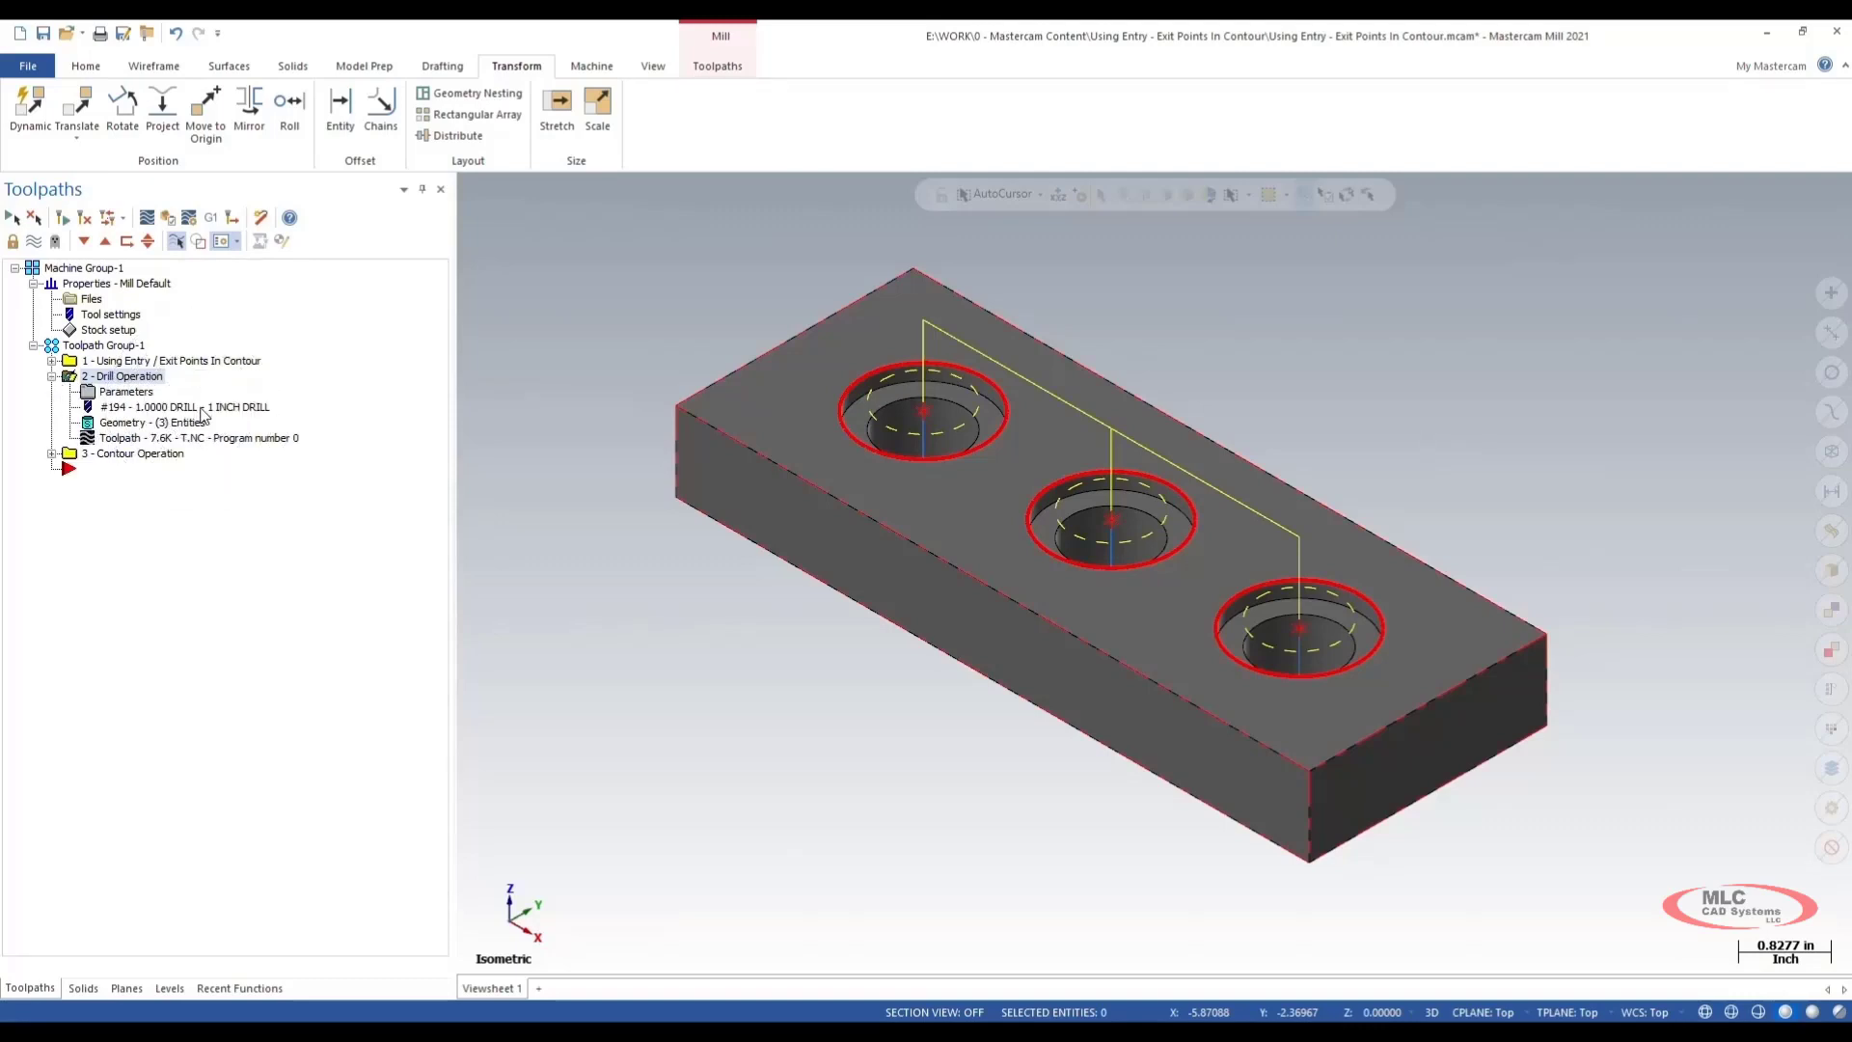
click(52, 455)
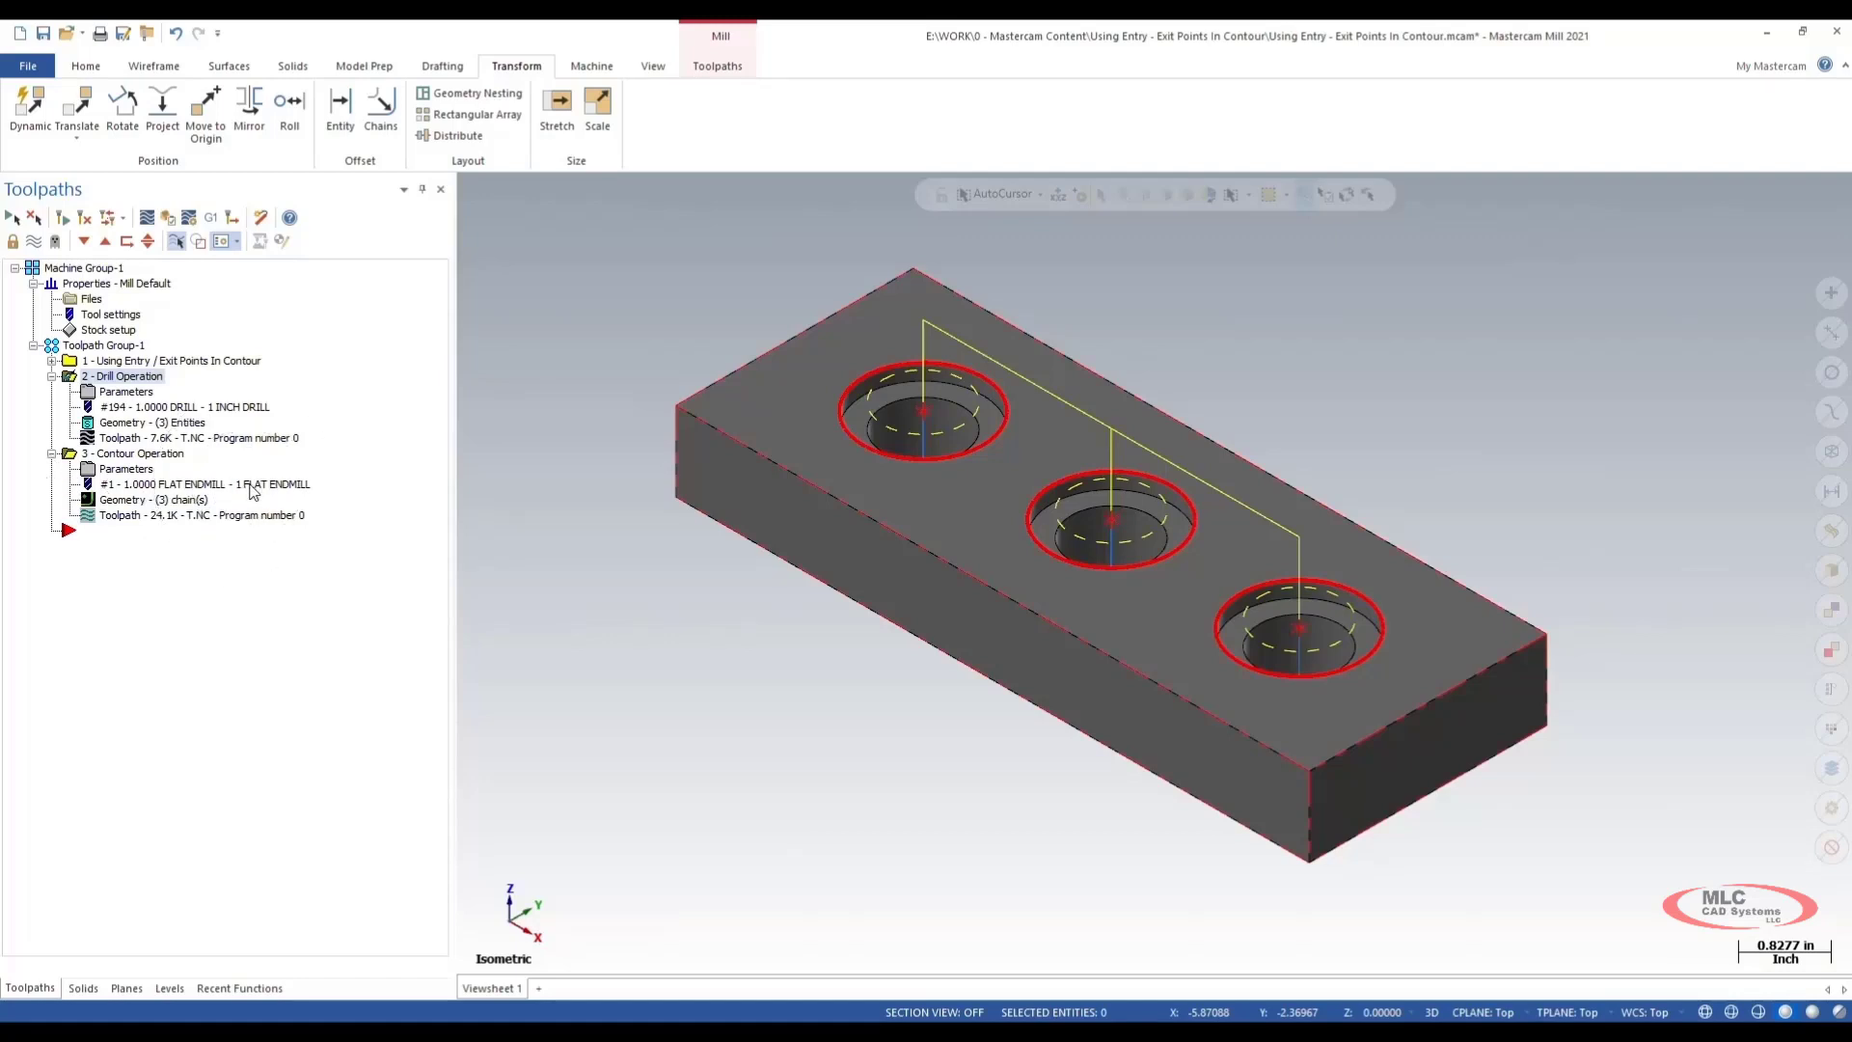
click(135, 453)
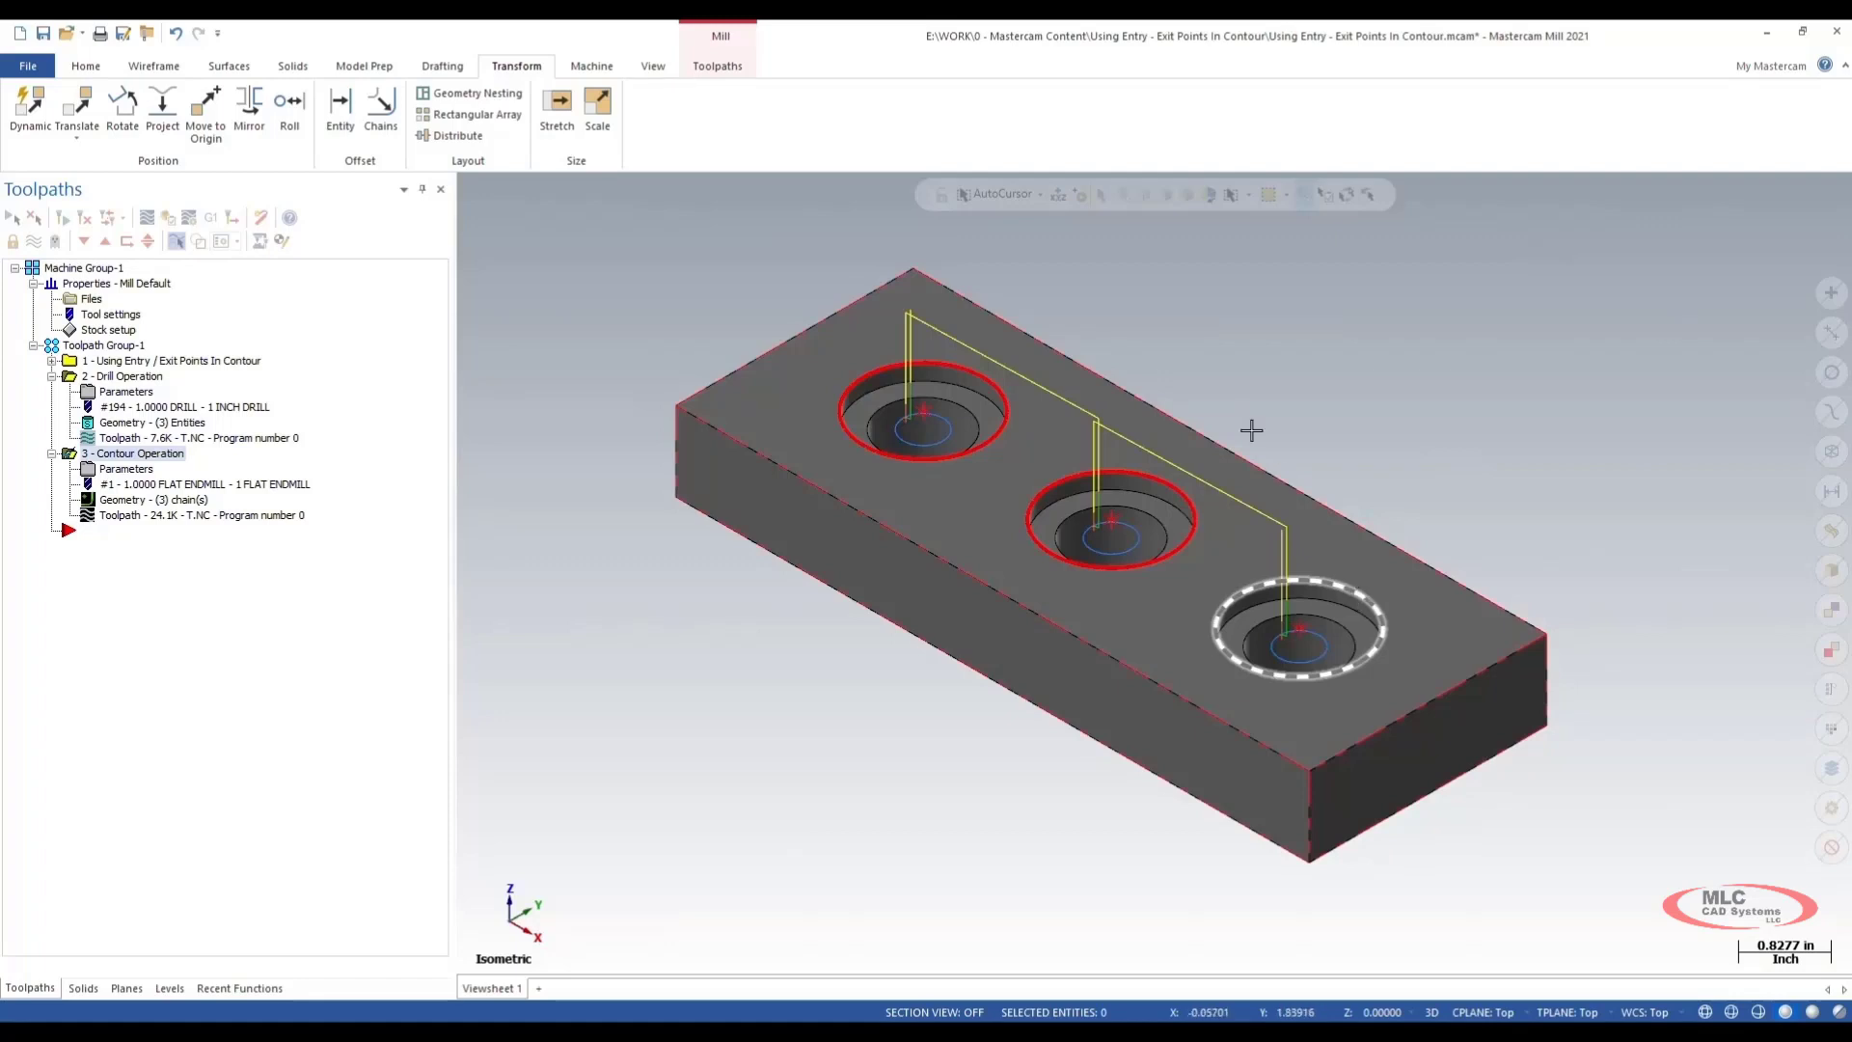
Switch to the Top (WCS) view and zoom in on the three holes' contour toolpath
right_click(1126, 285)
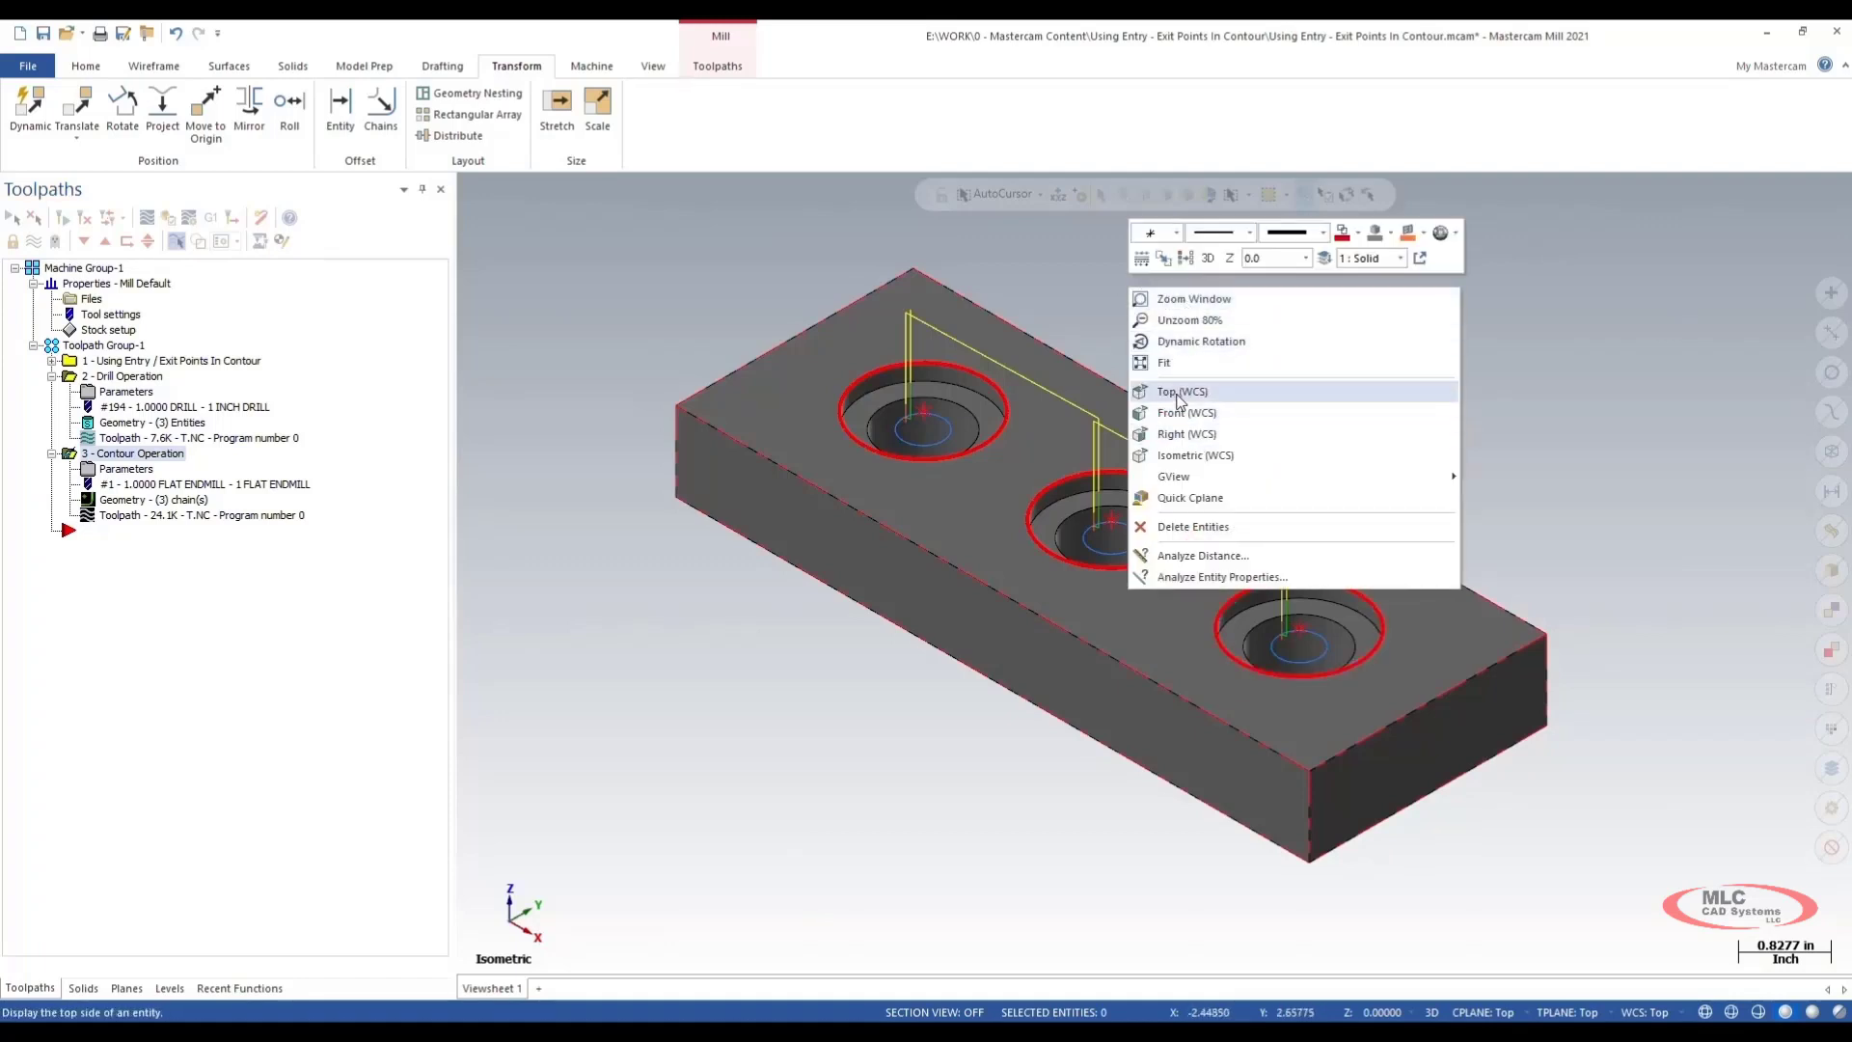
click(1181, 391)
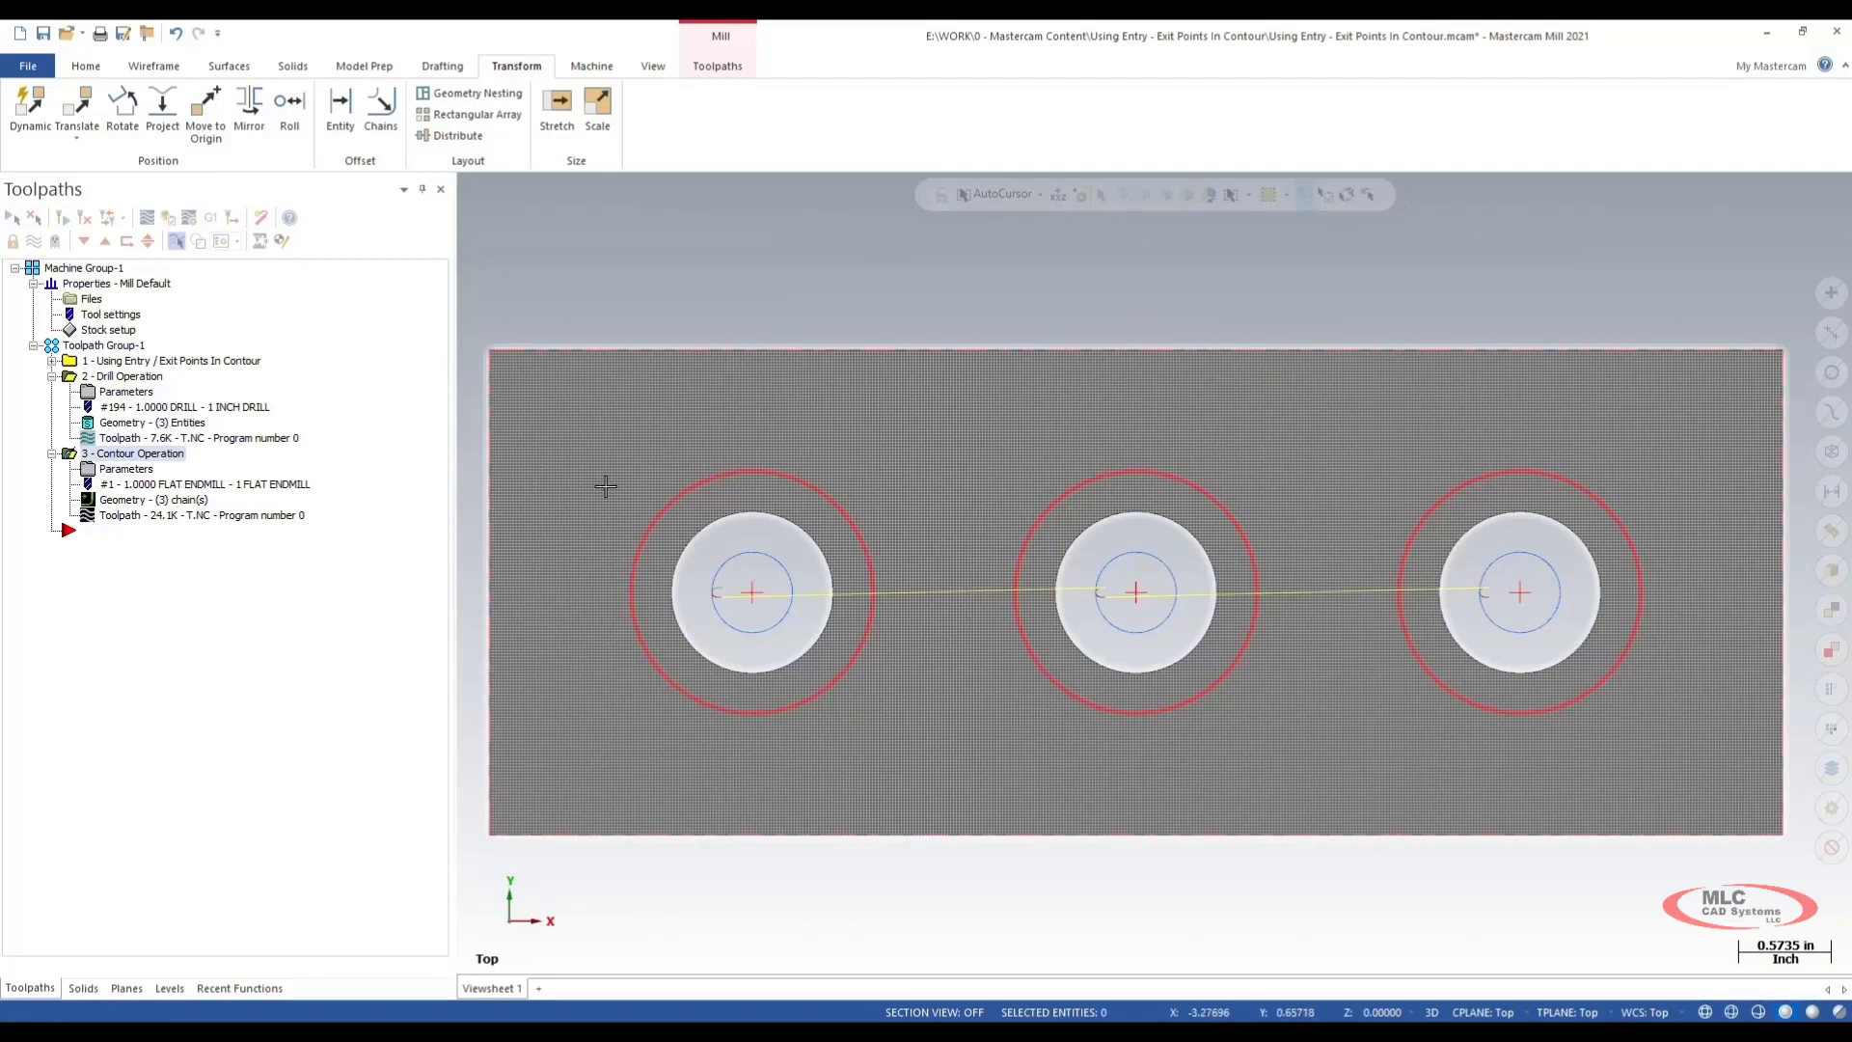
scroll(682, 719, up, 1)
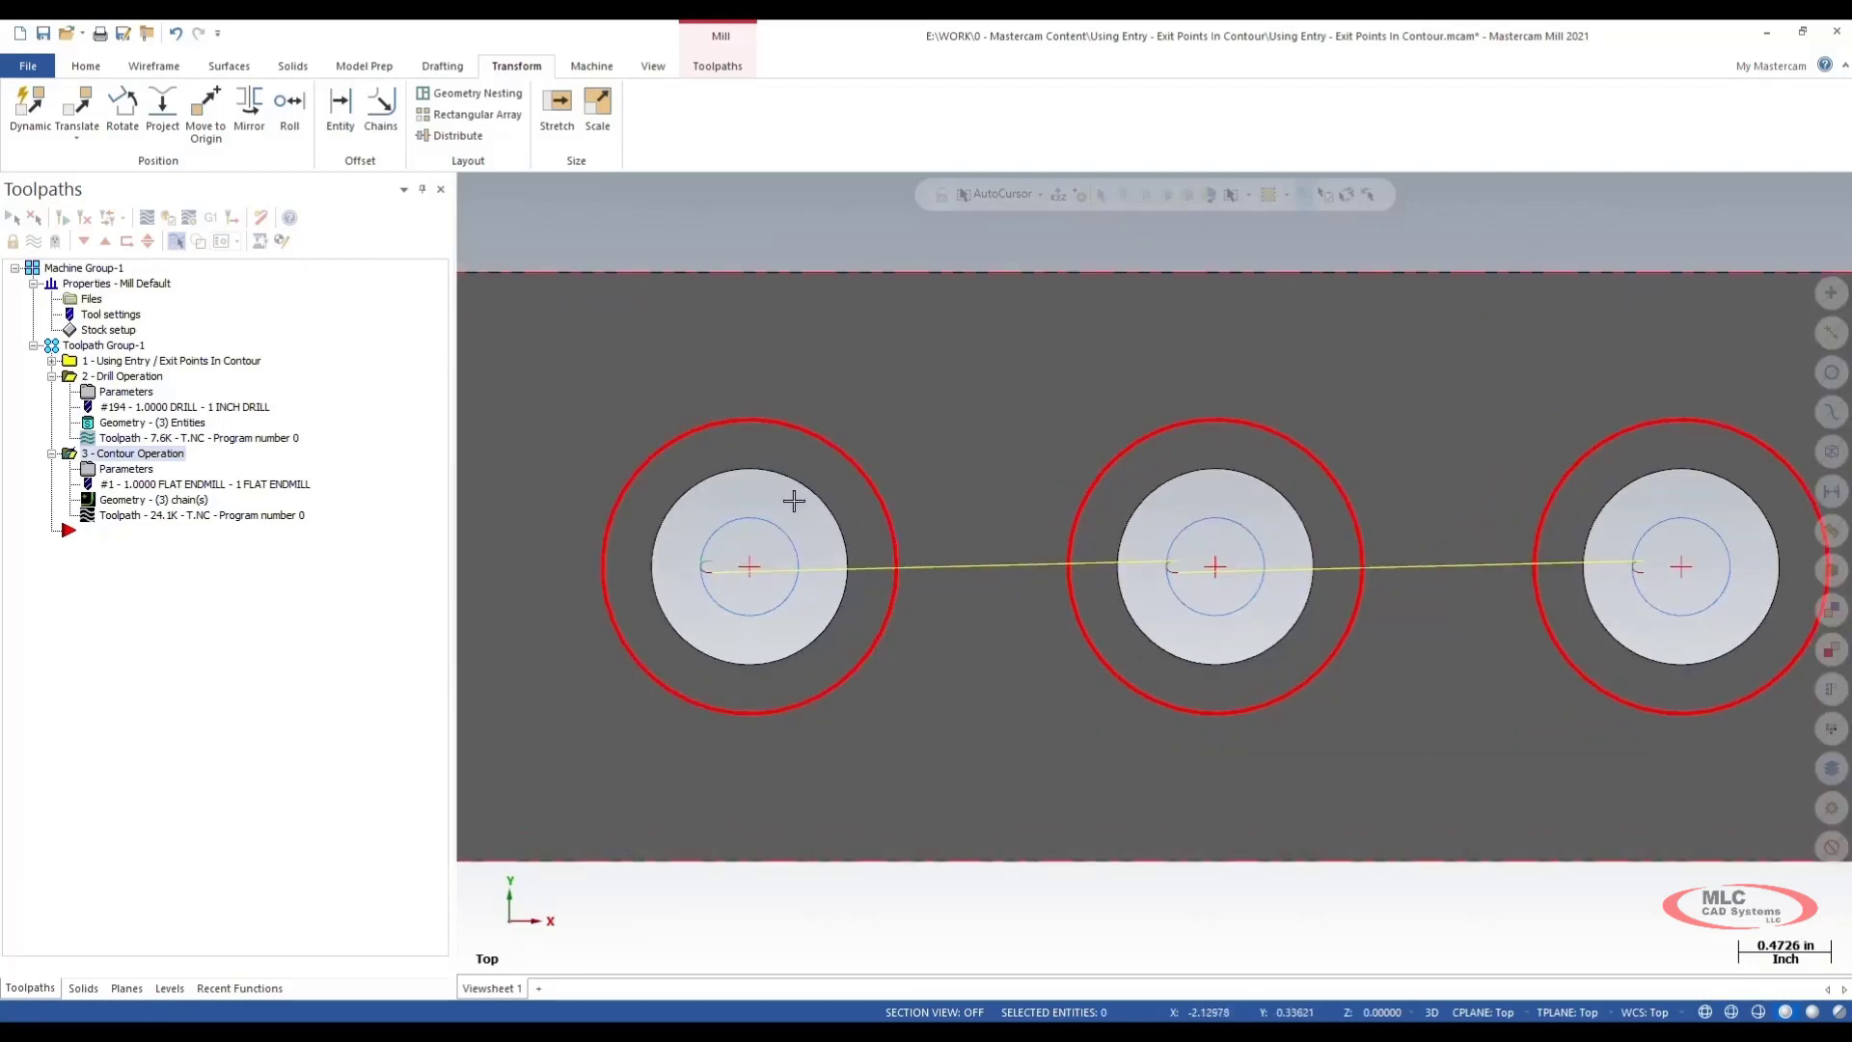
scroll(729, 567, up, 2)
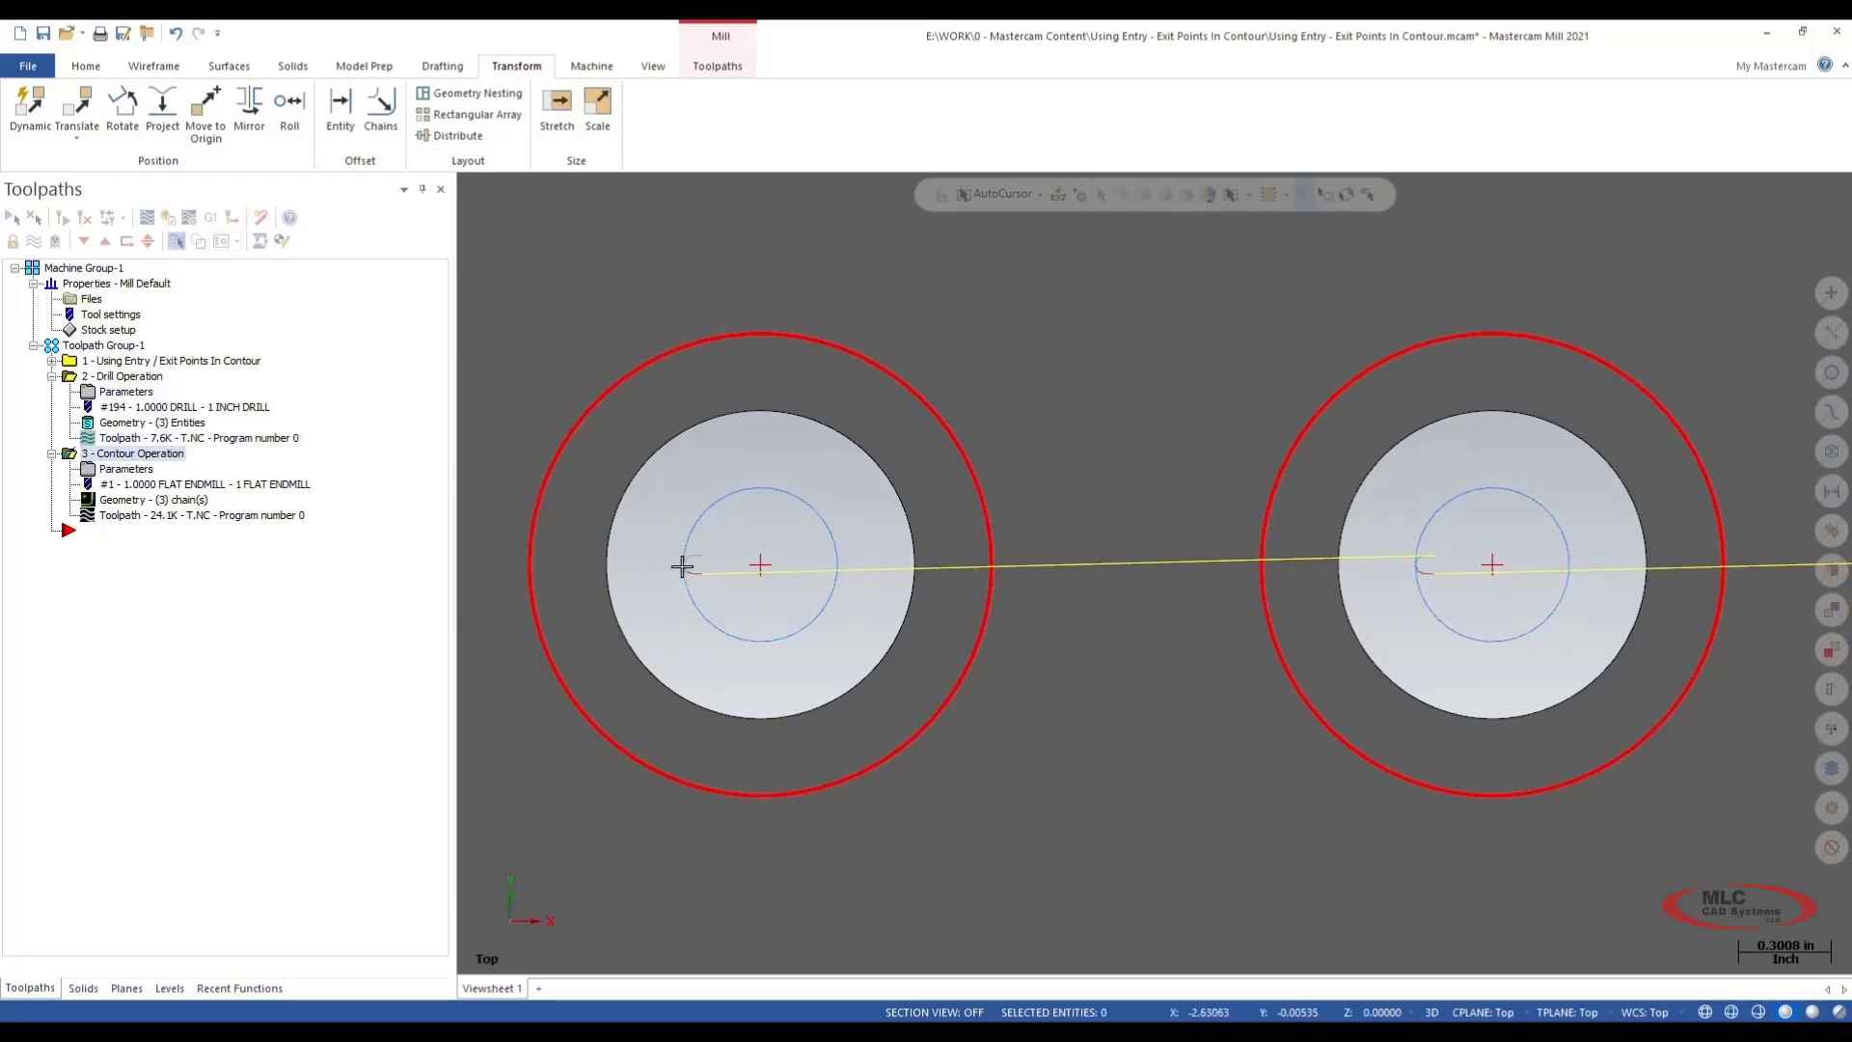
scroll(709, 577, down, 1)
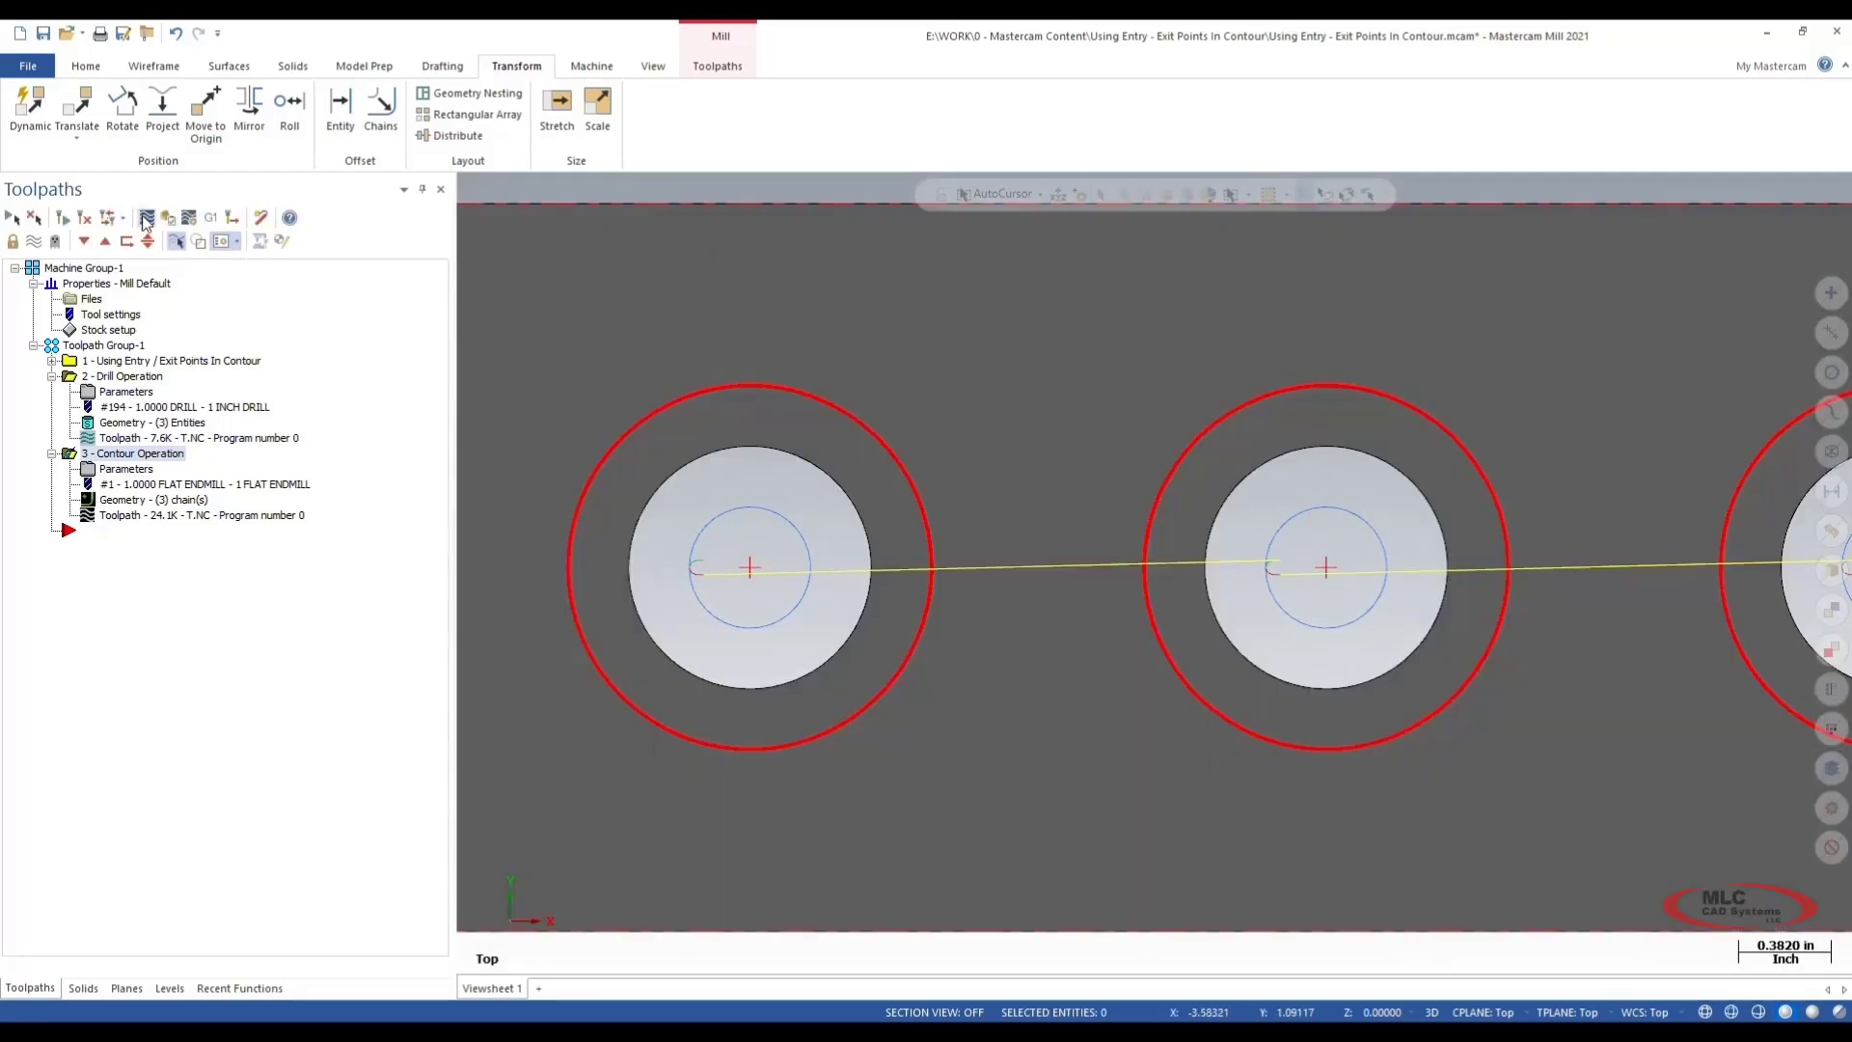
Backplot the contour toolpath, stepping the 1.0000 flat endmill into the first hole
click(146, 220)
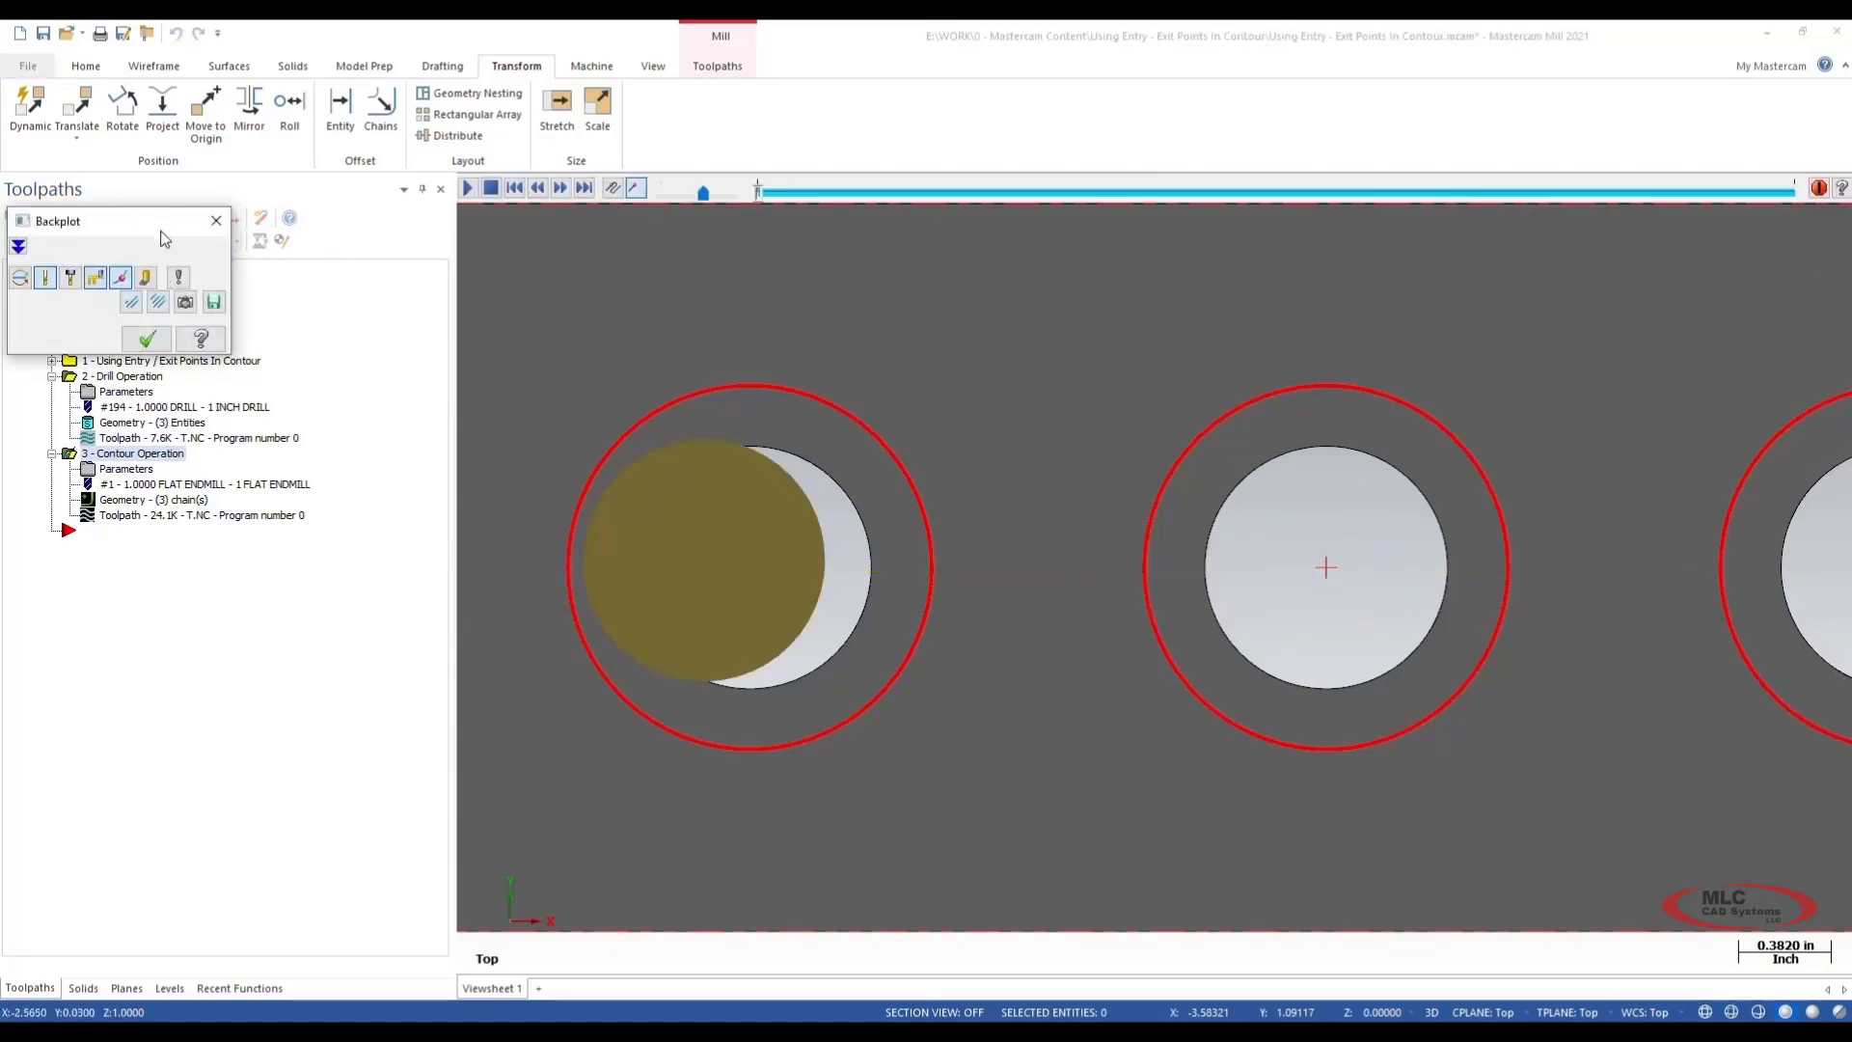
middle_drag(690, 578, 687, 462)
scroll(687, 463, down, 3)
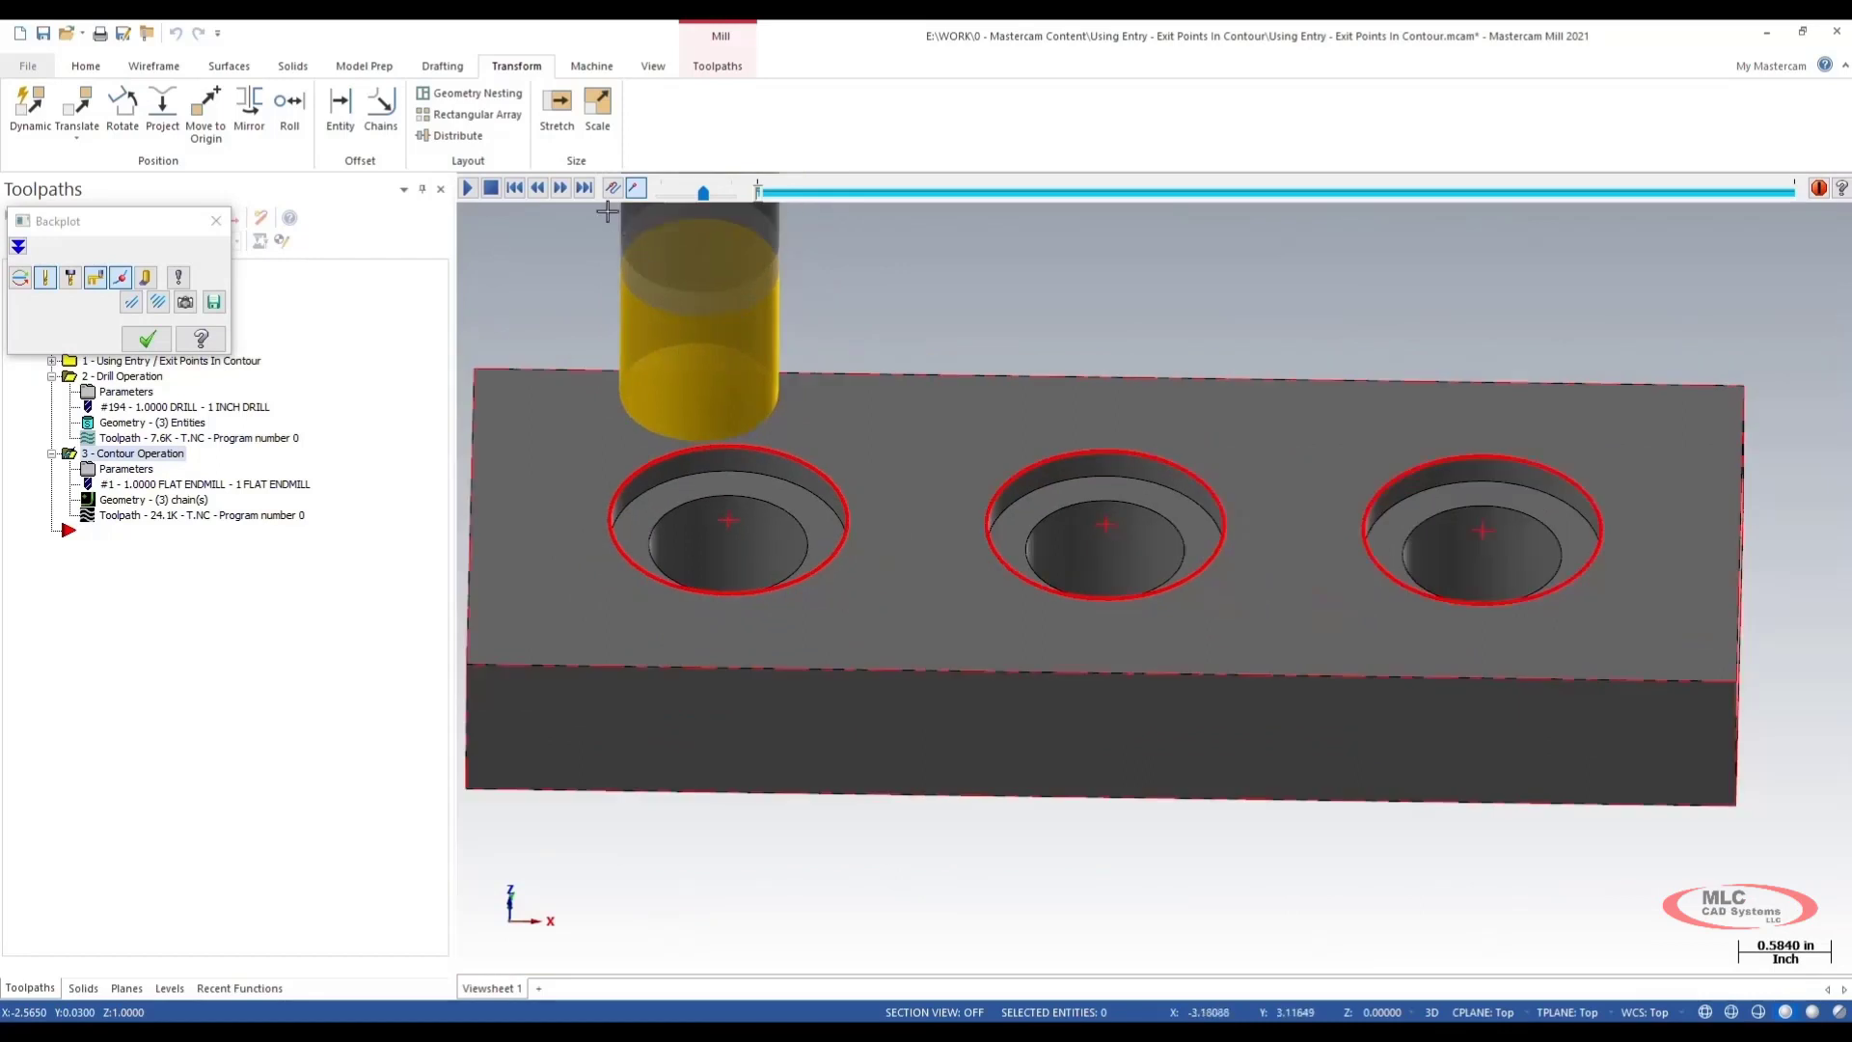
click(559, 188)
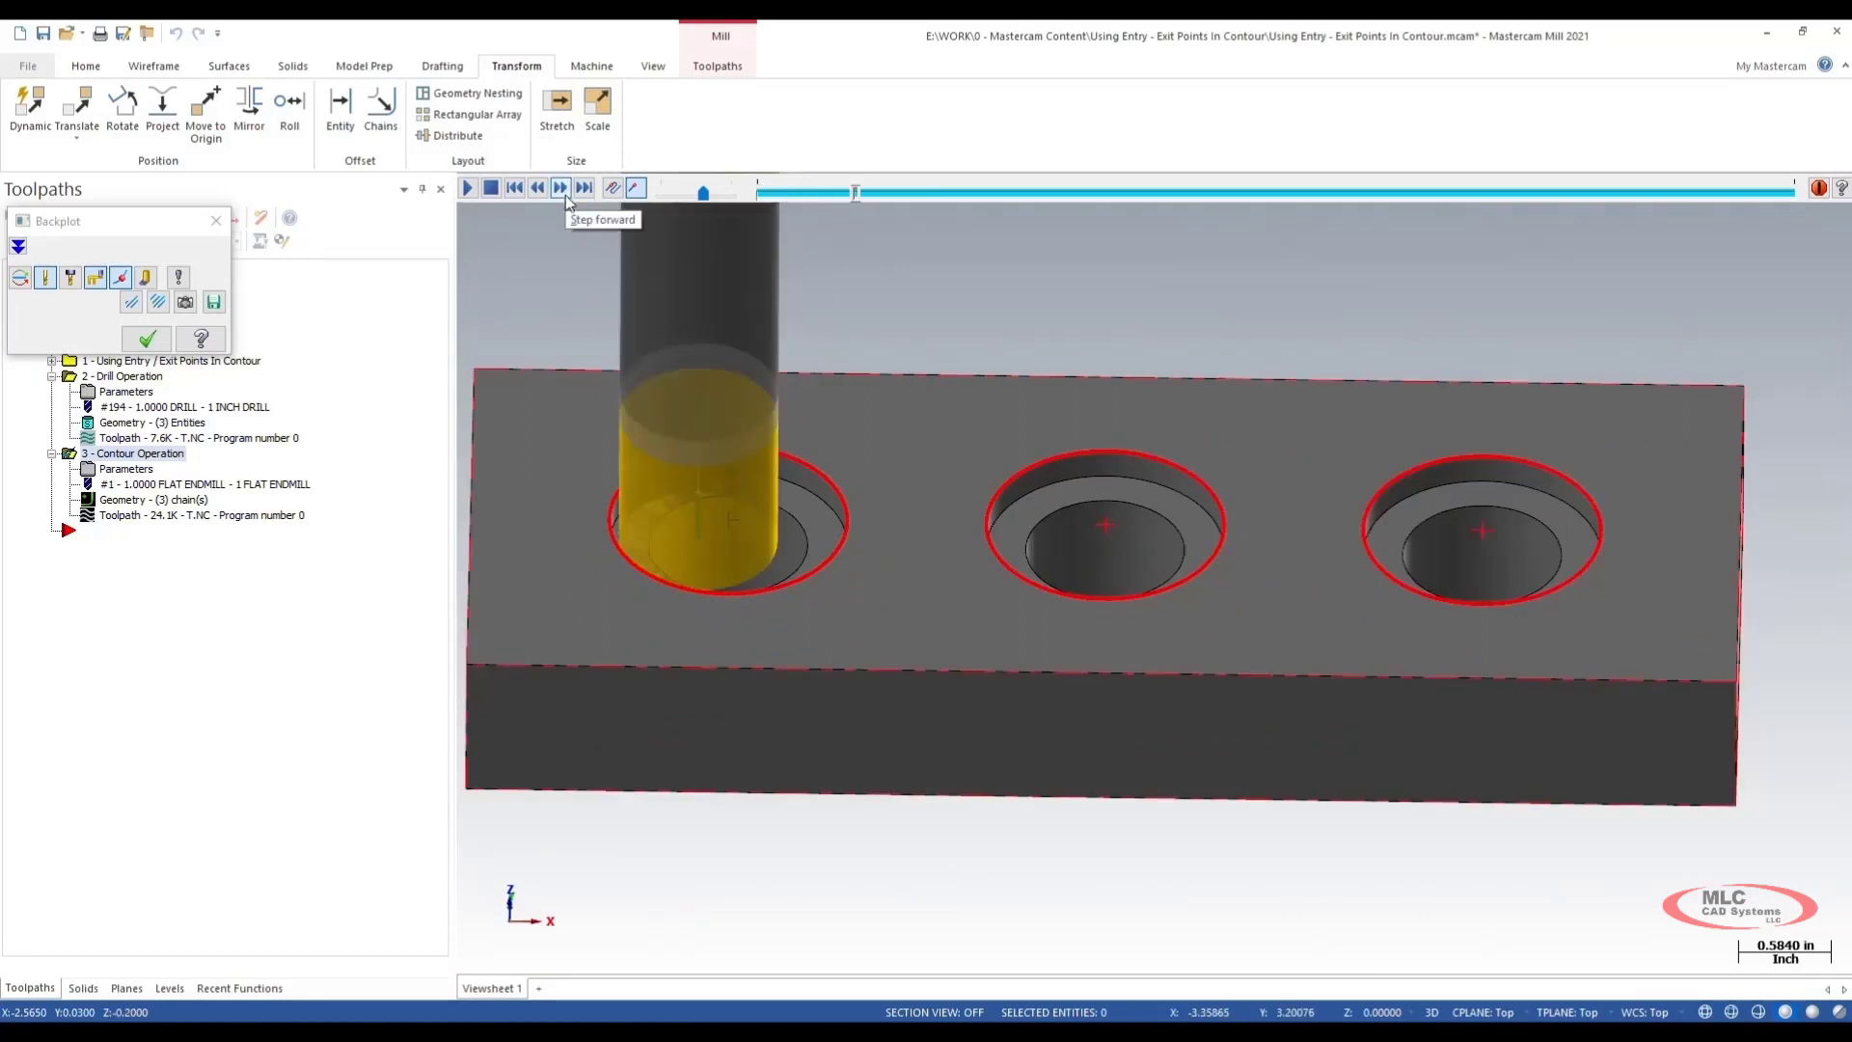
click(629, 548)
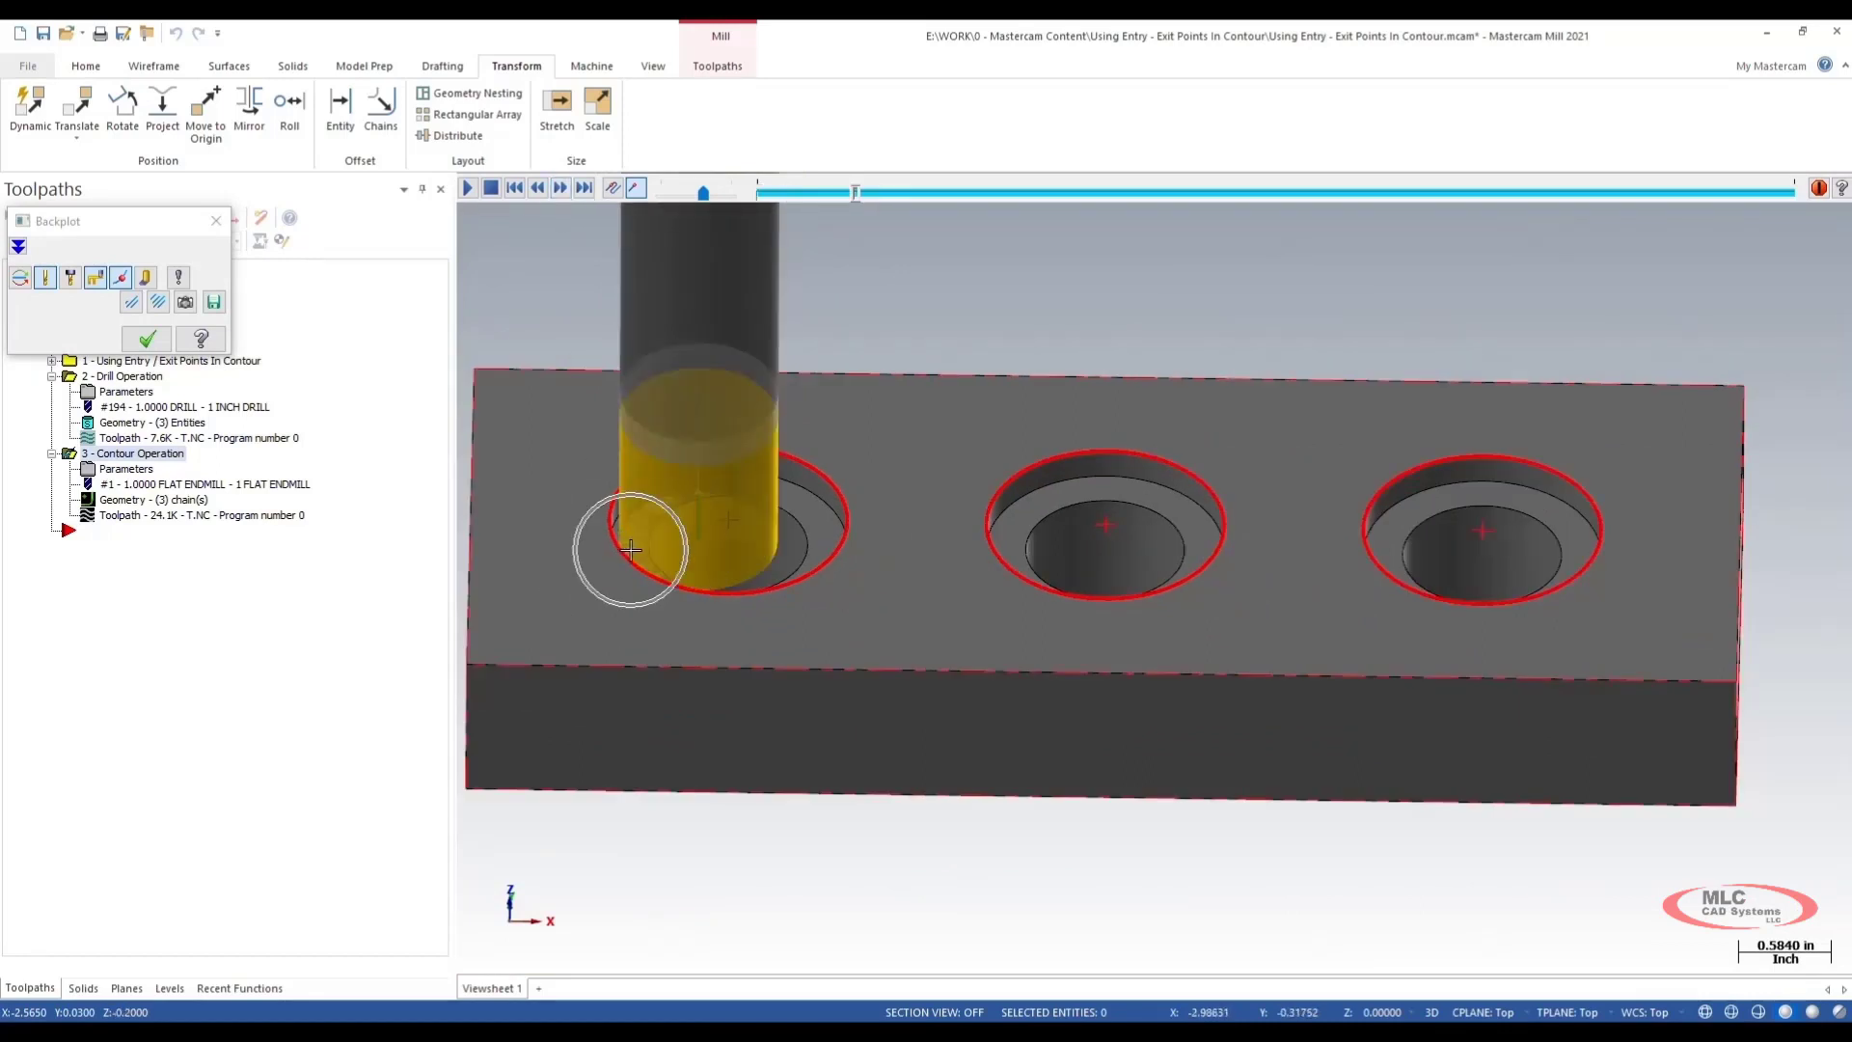
click(625, 543)
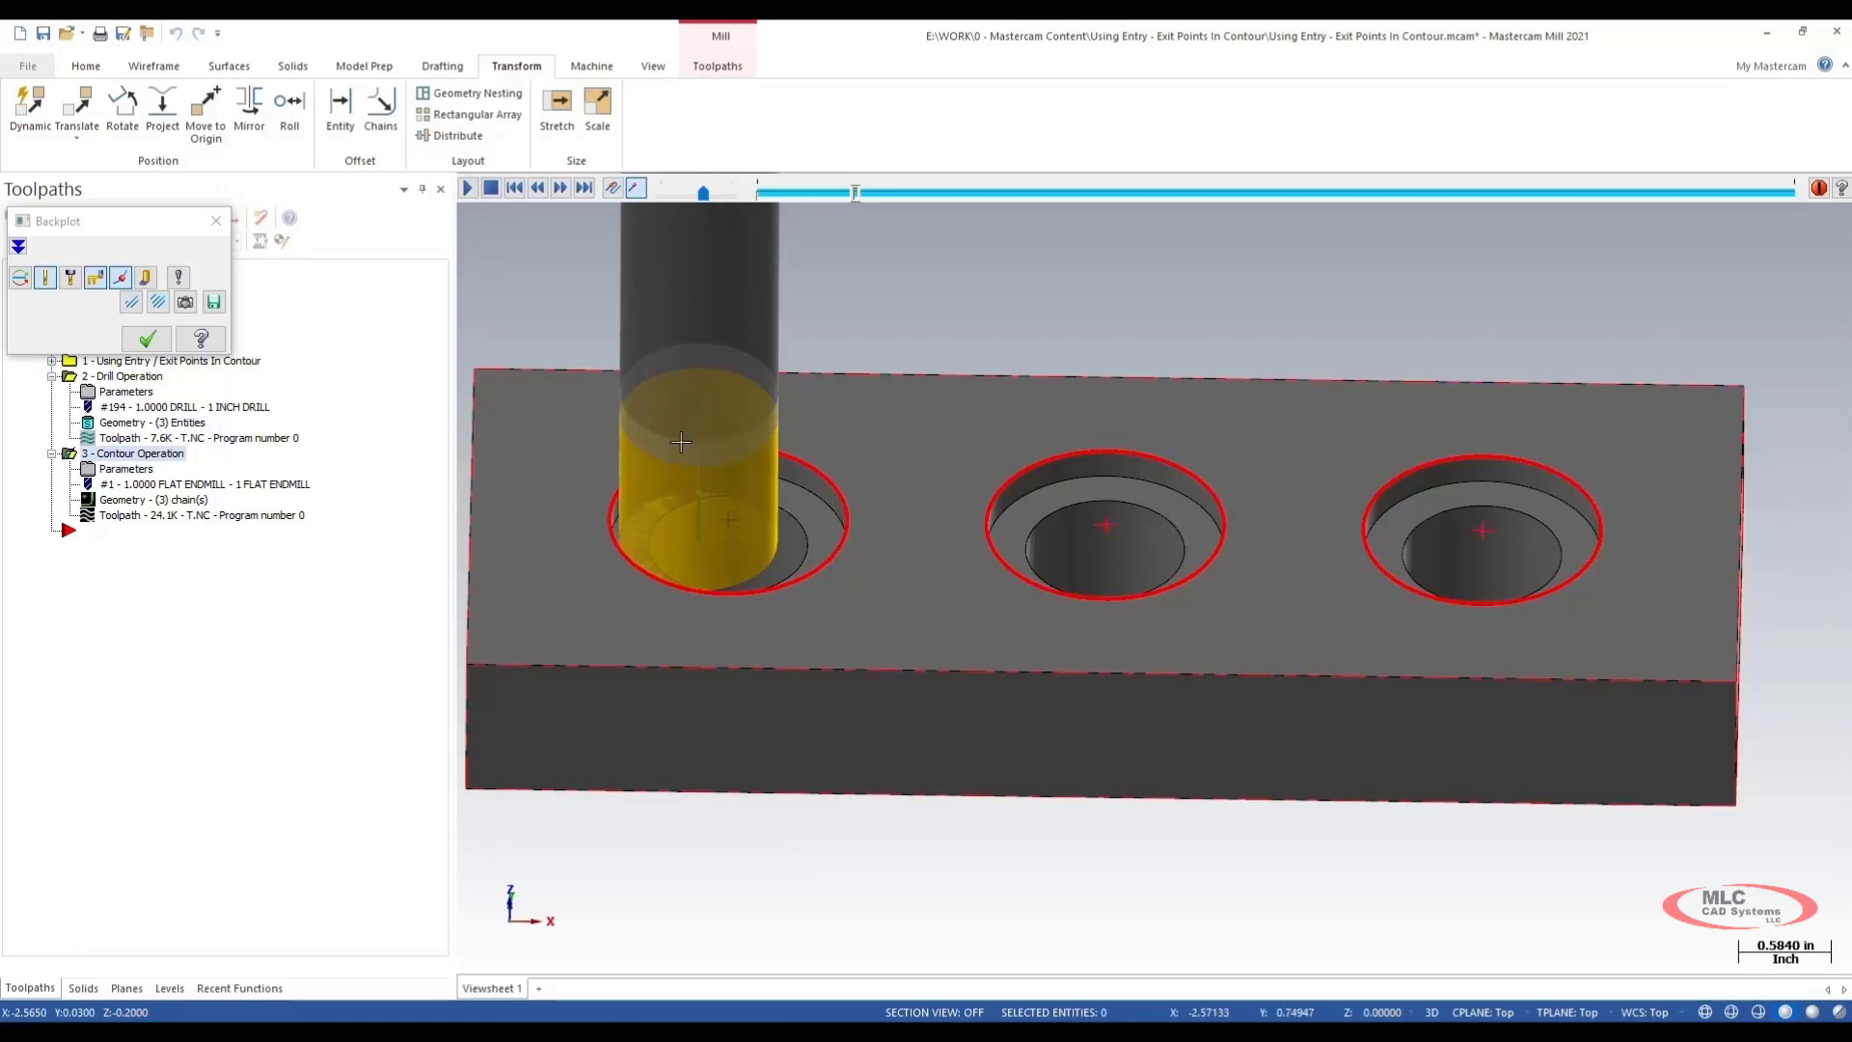
Close Backplot and return to the Isometric (WCS) view
click(147, 338)
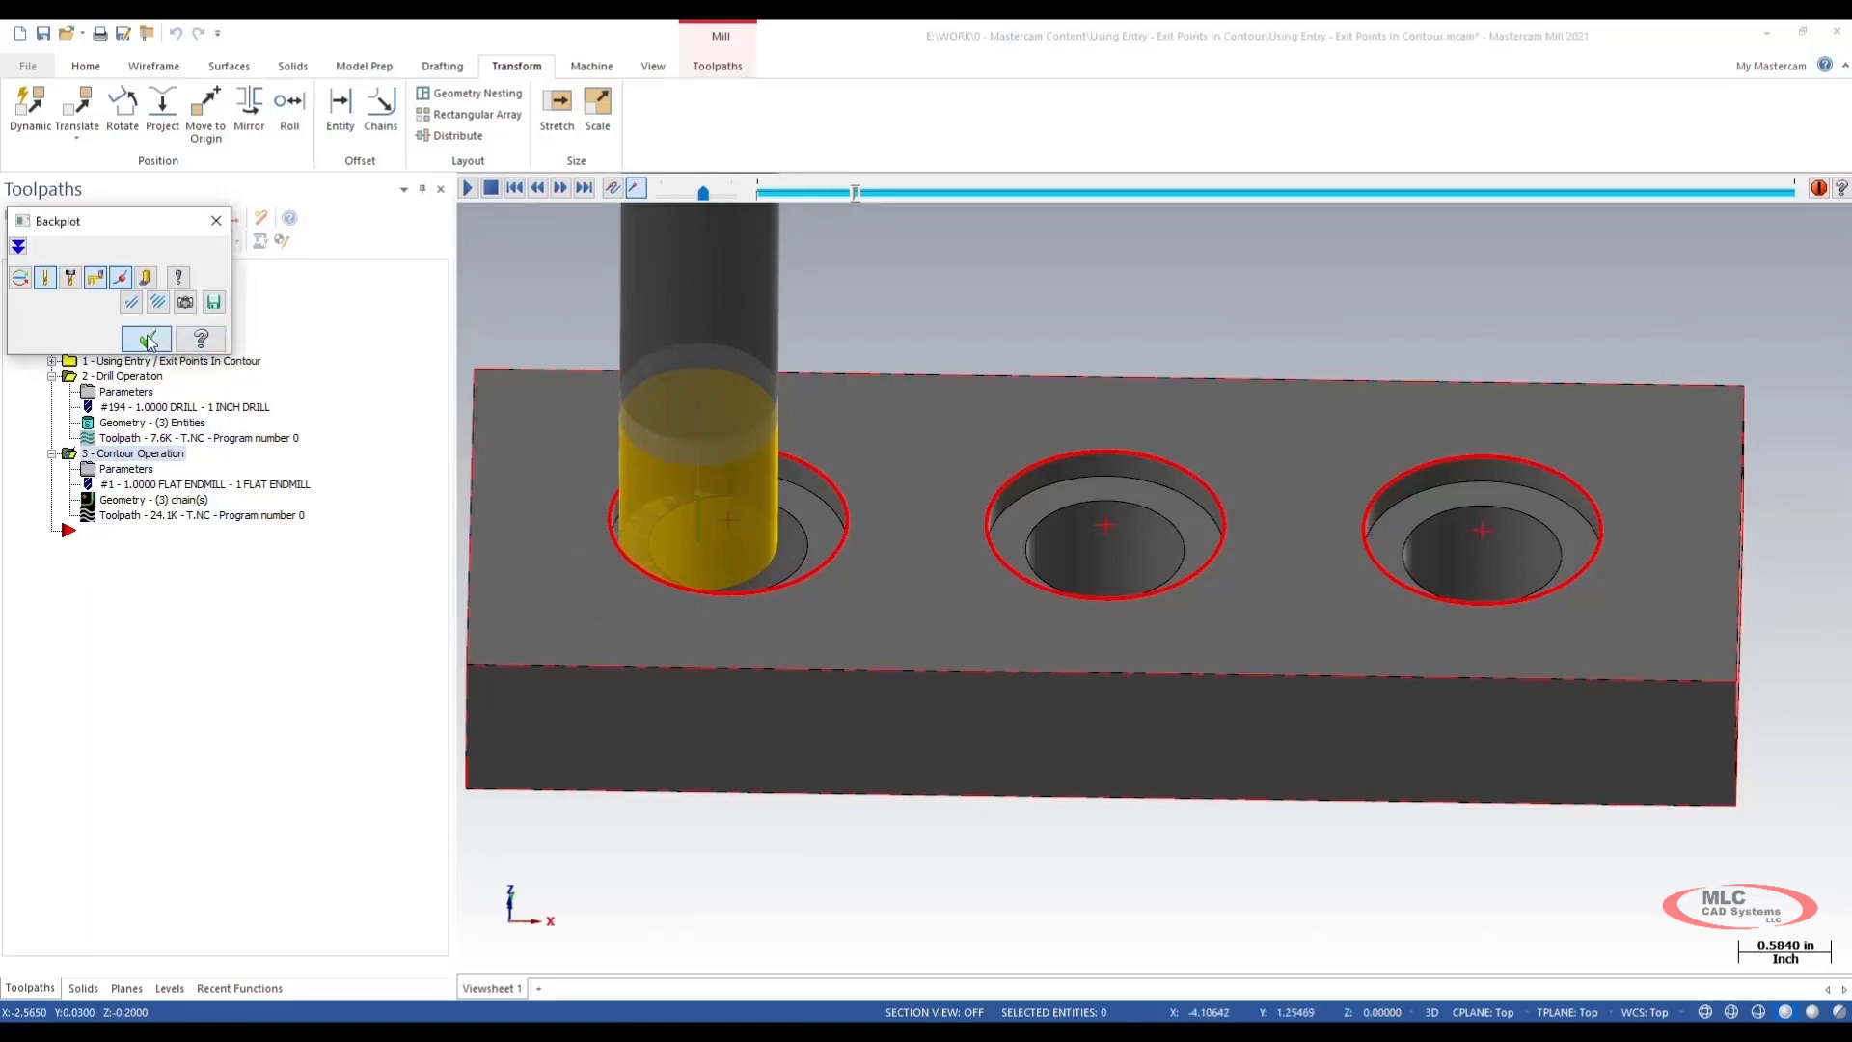
right_click(907, 277)
click(976, 446)
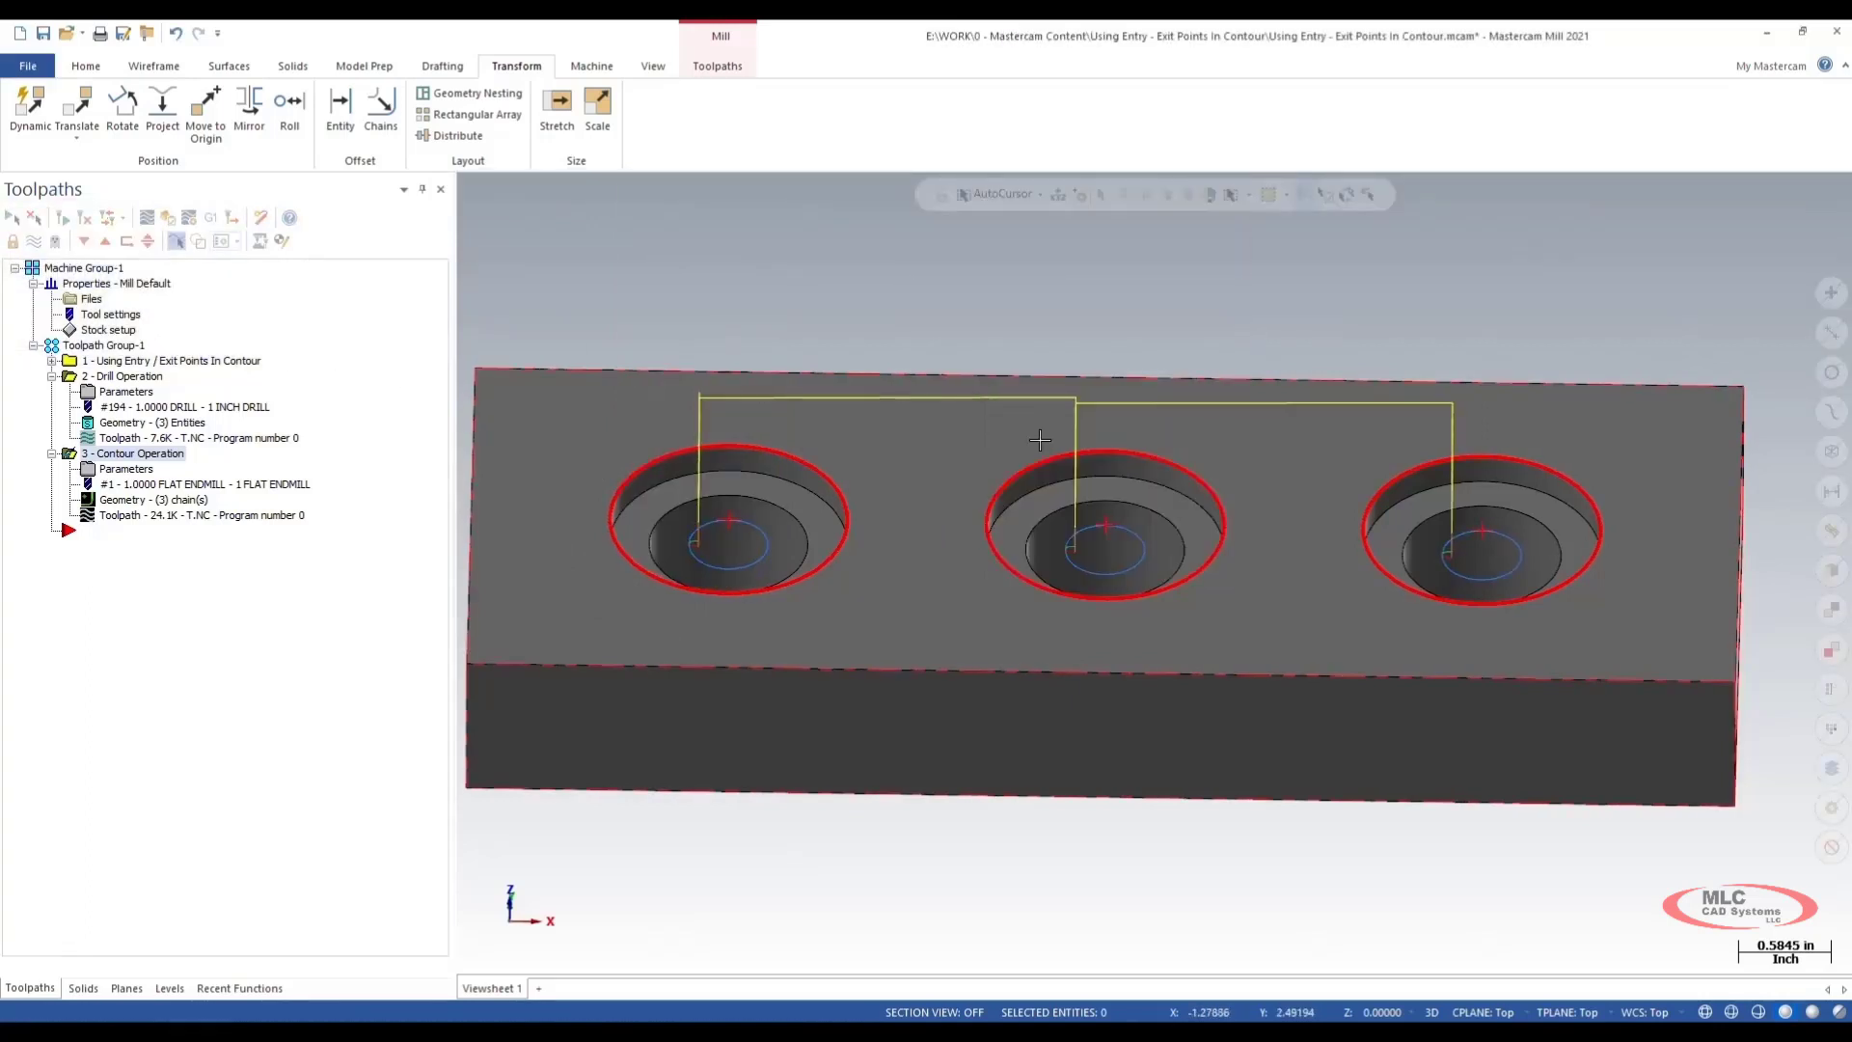
In the contour's Lead In/Out page, enable Use entry point and Use exit point
click(139, 471)
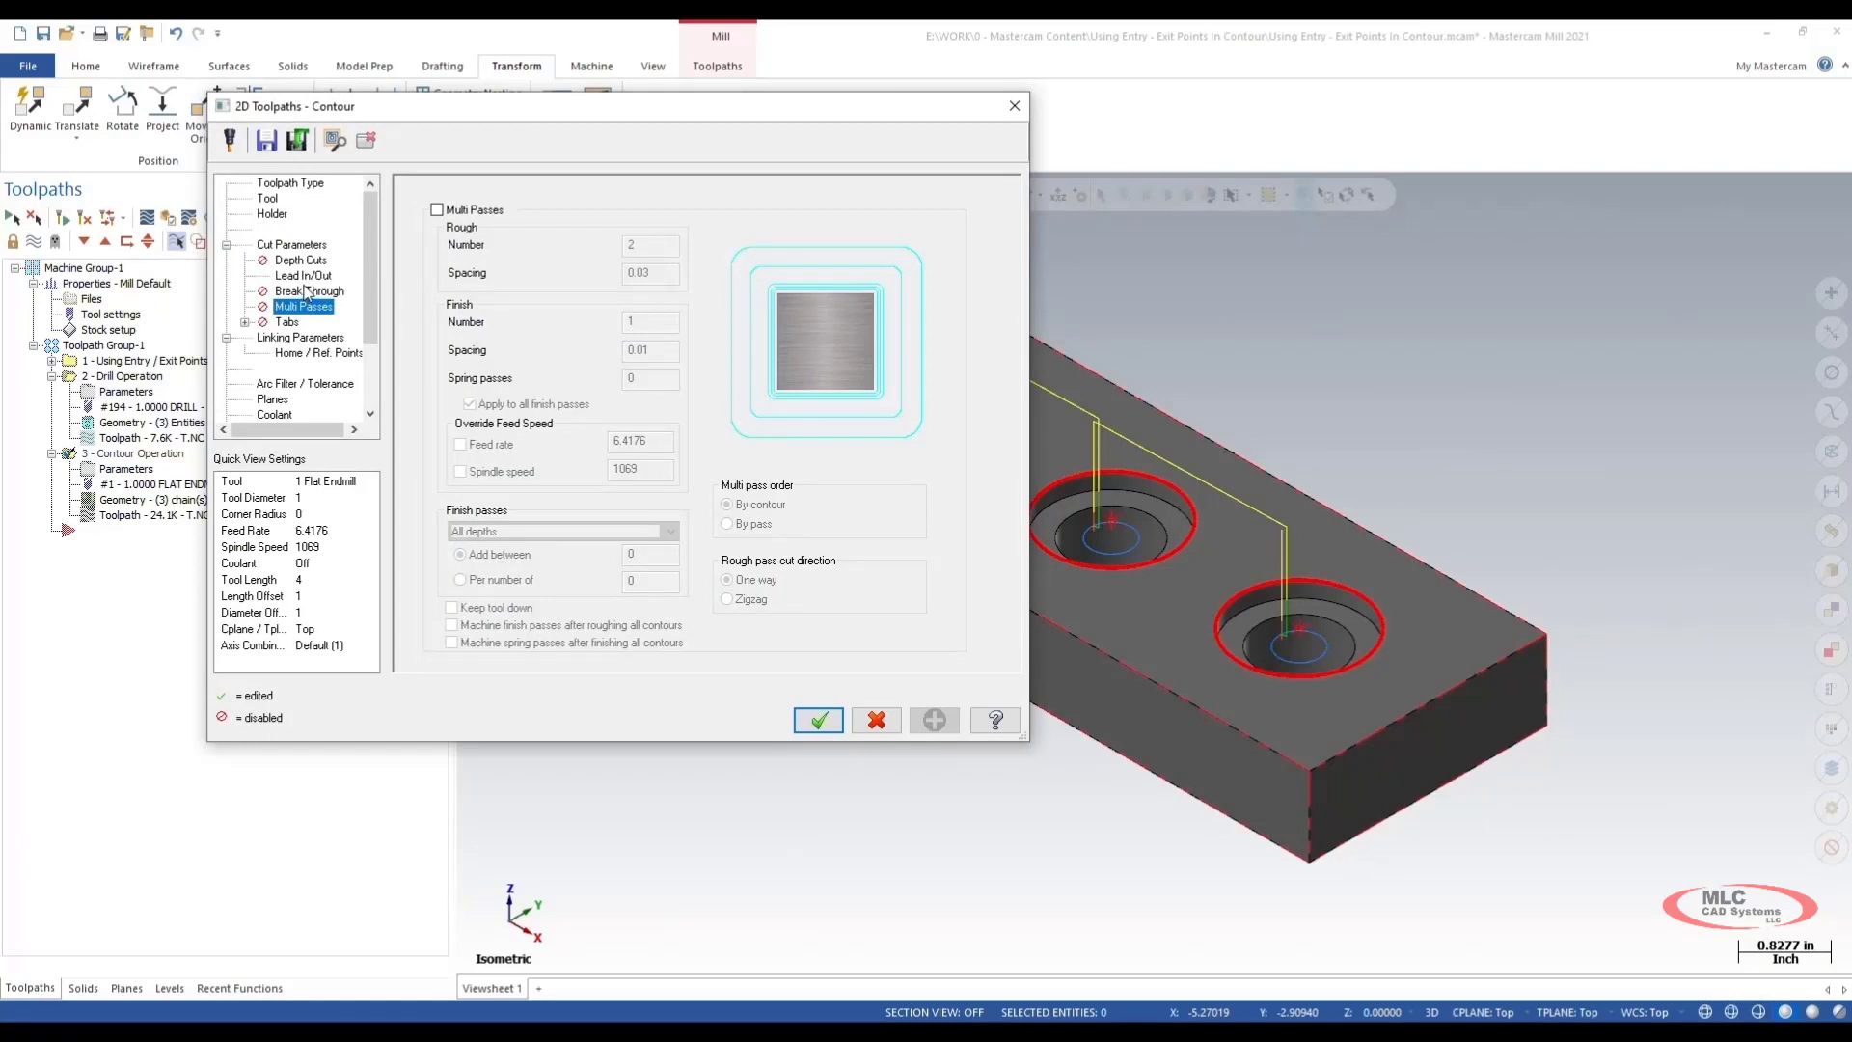
click(306, 278)
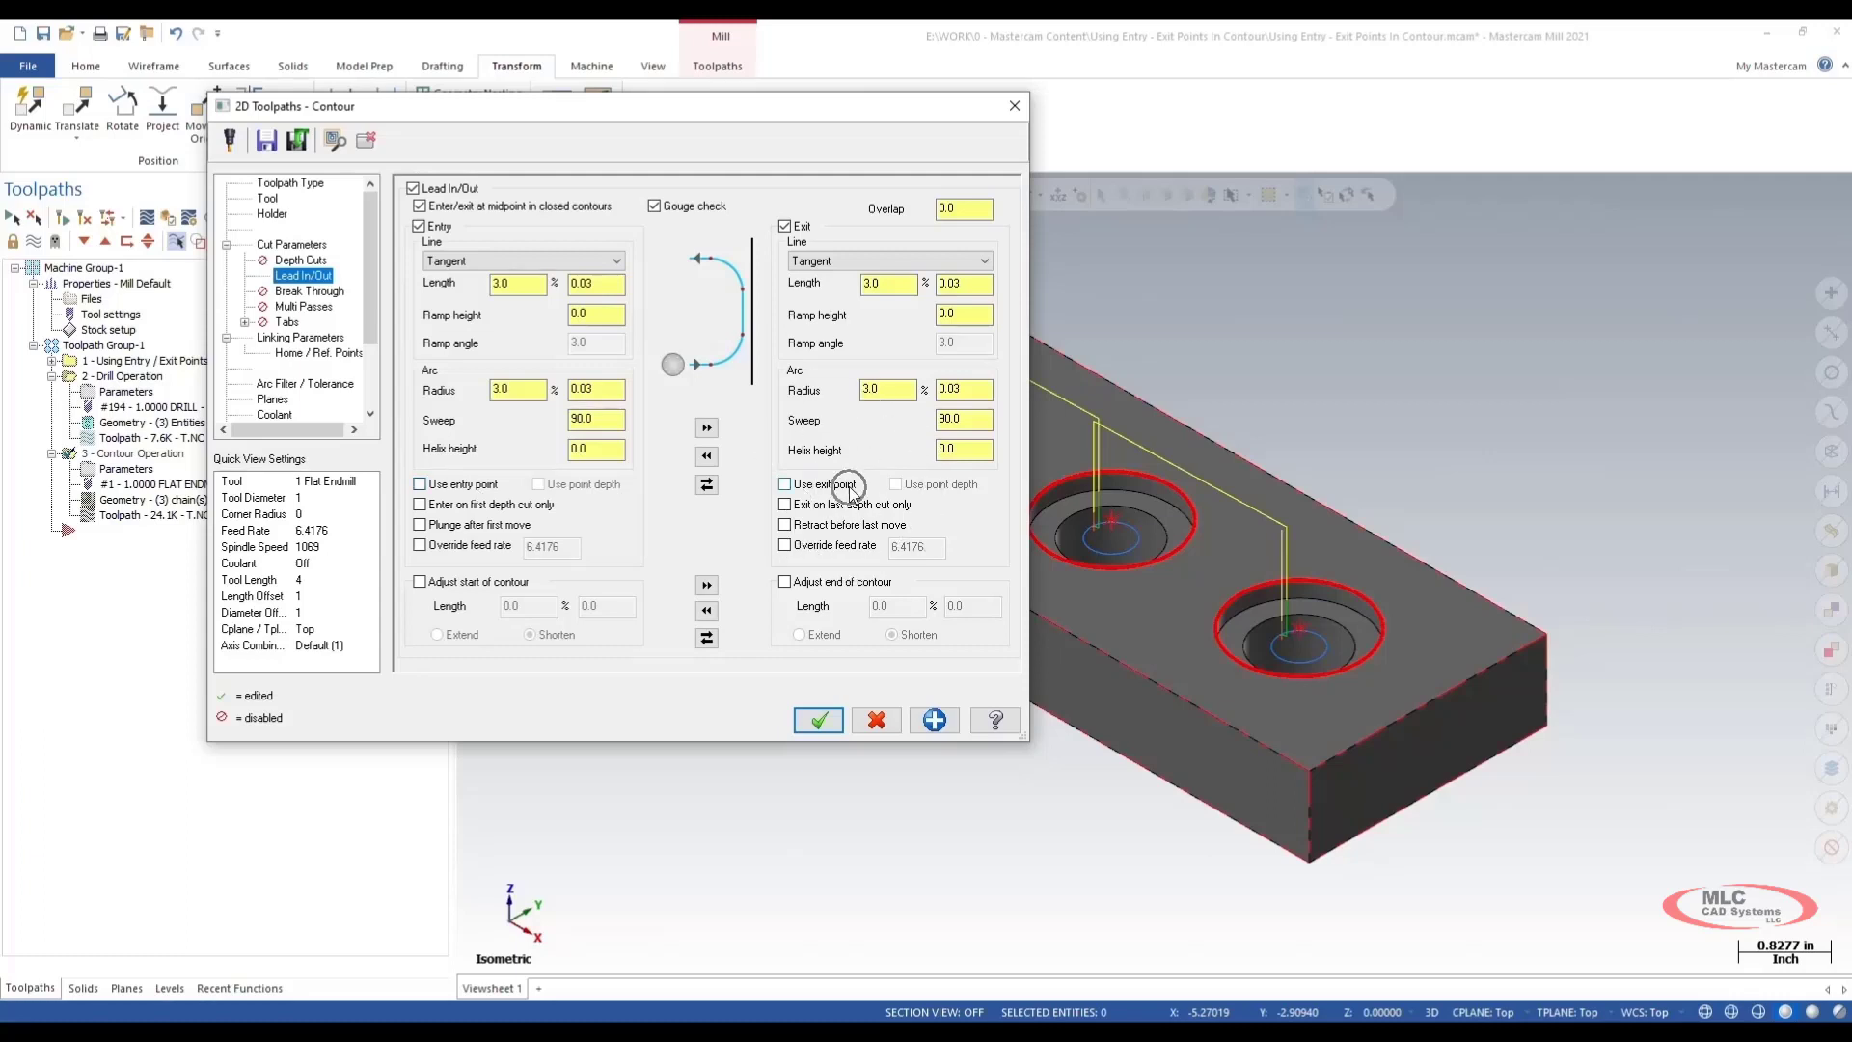
click(420, 484)
click(786, 485)
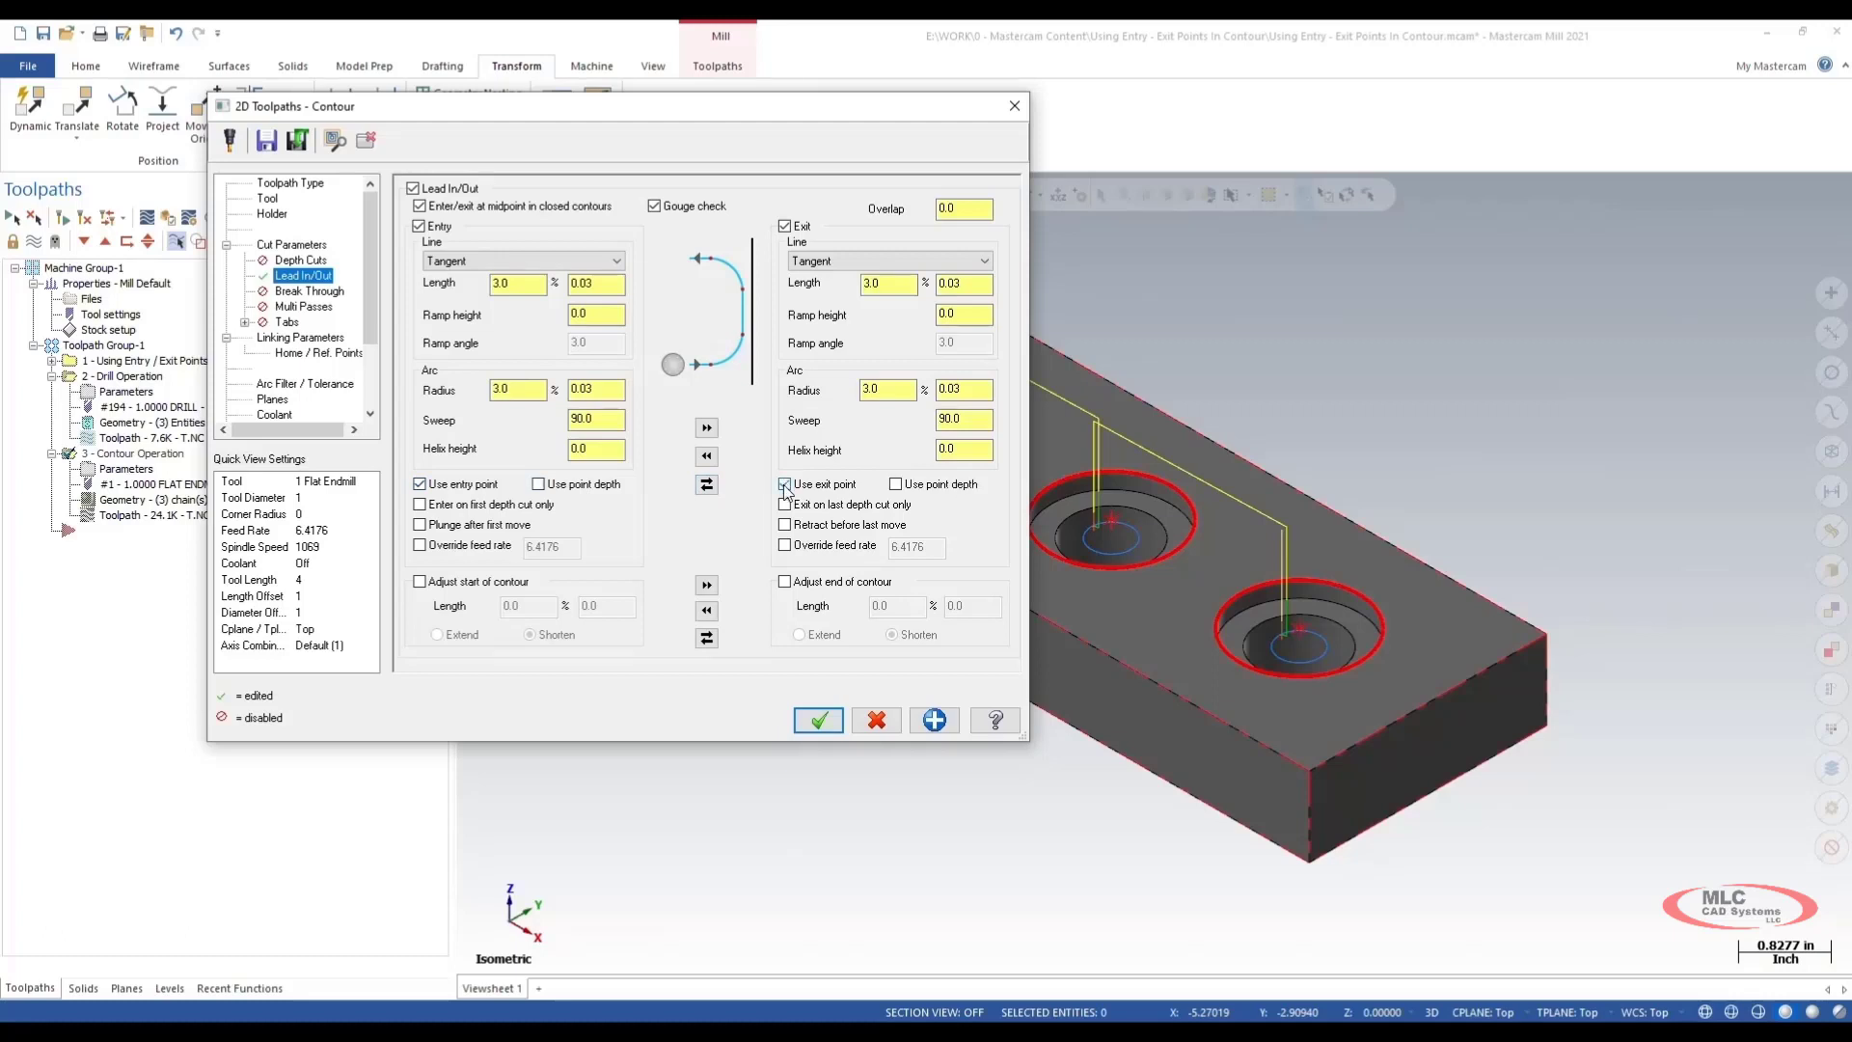
click(713, 434)
click(311, 186)
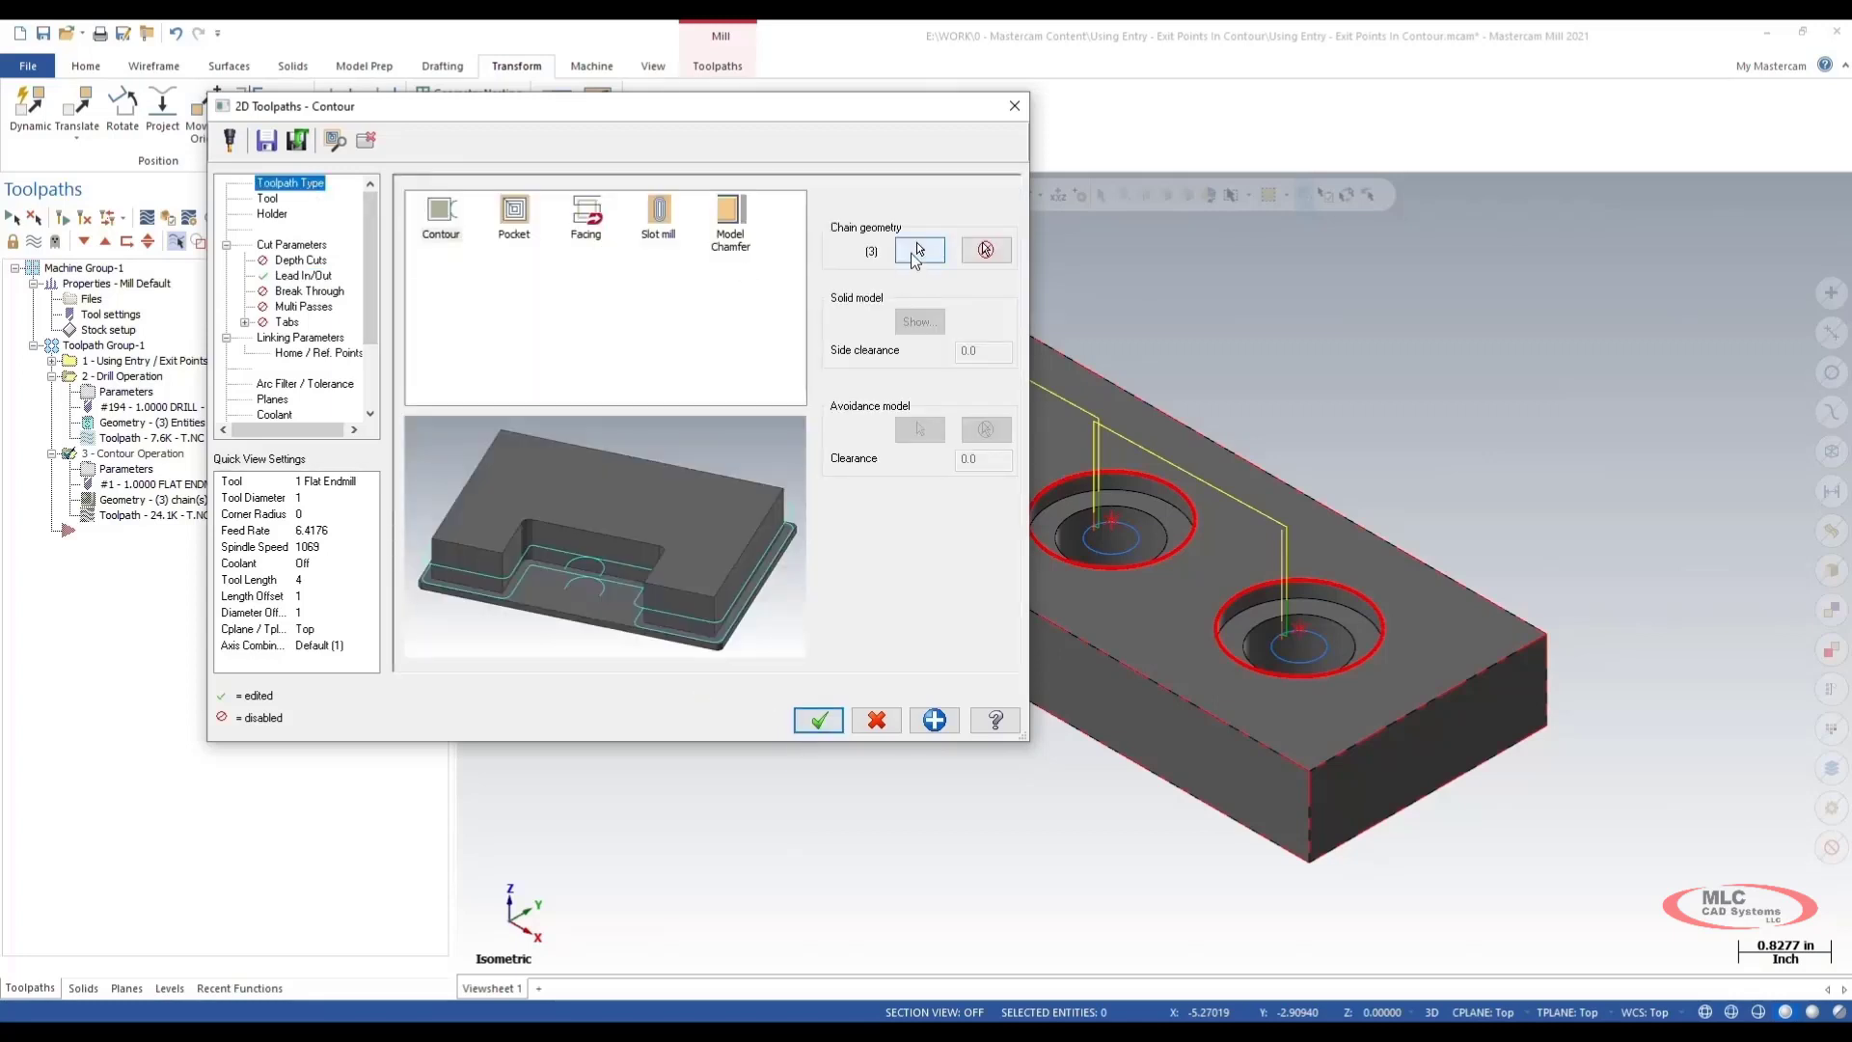
Add the first hole's centre as a 3D single-point chain and move Chain Point 13 above Holes 1–3
click(920, 250)
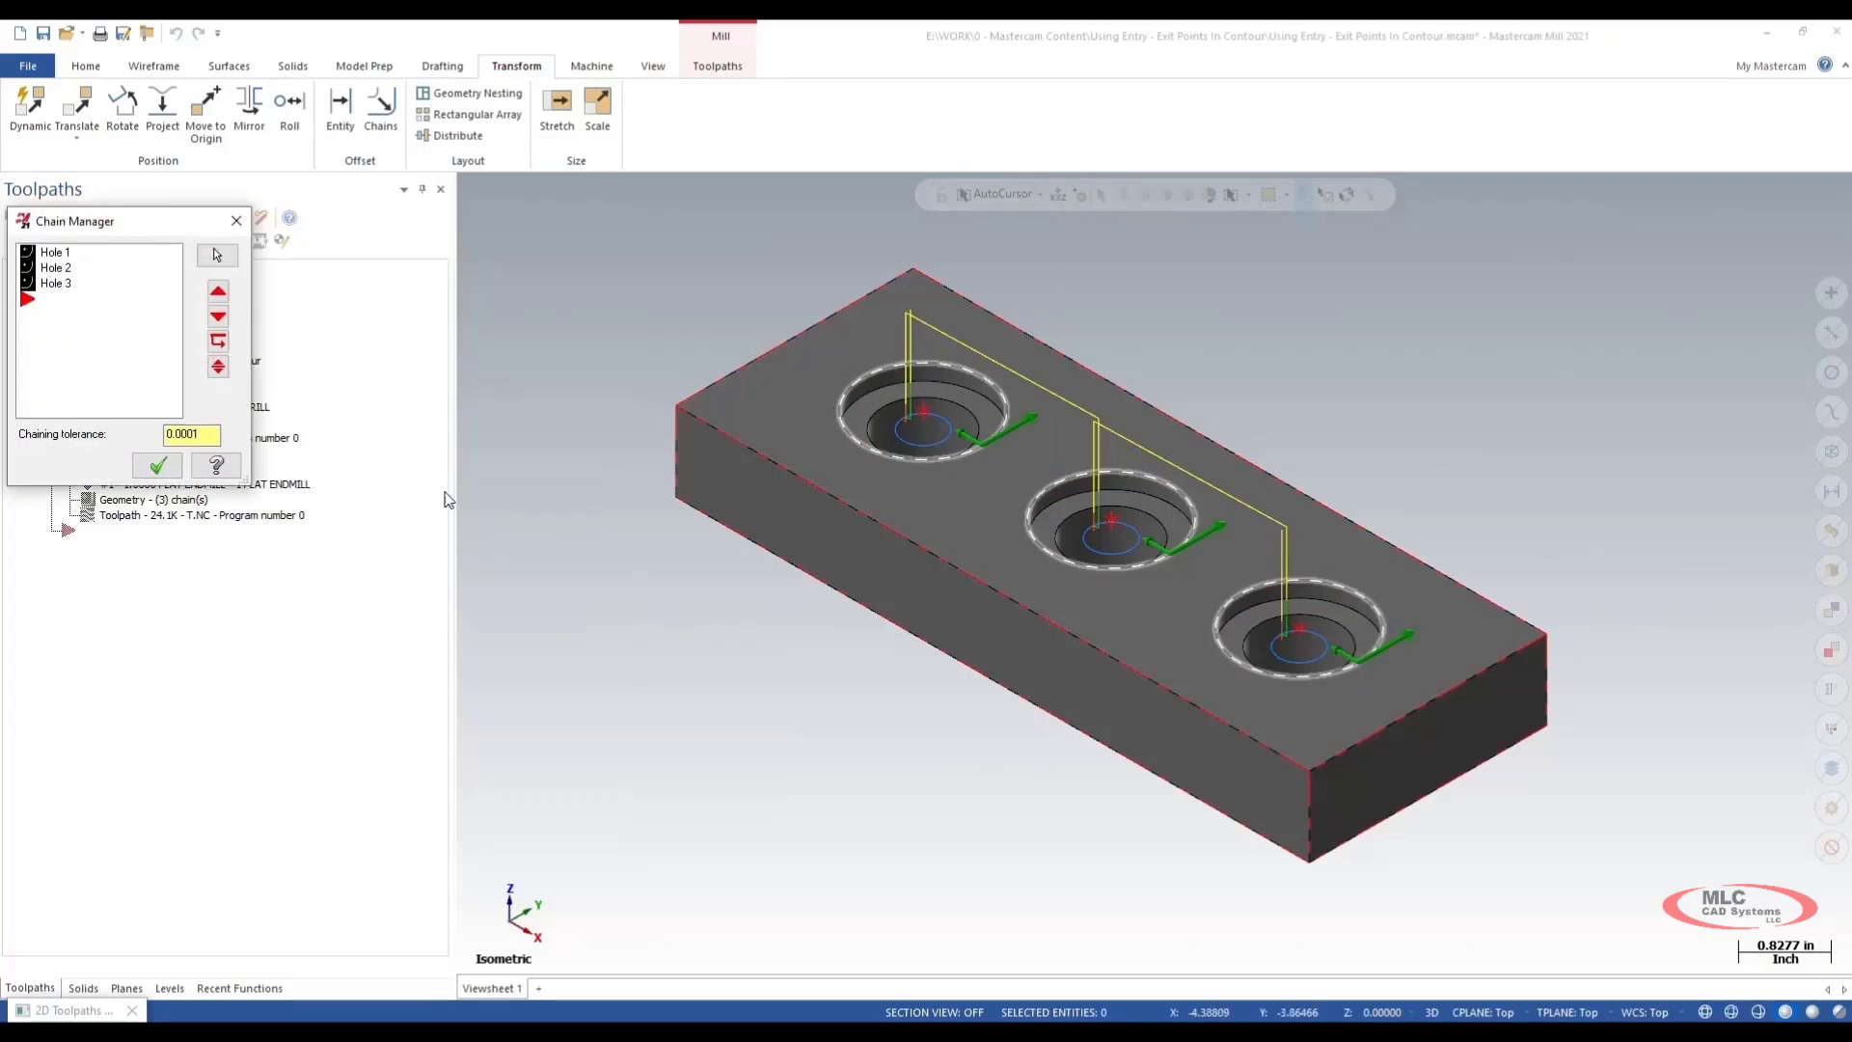
right_click(65, 316)
click(96, 327)
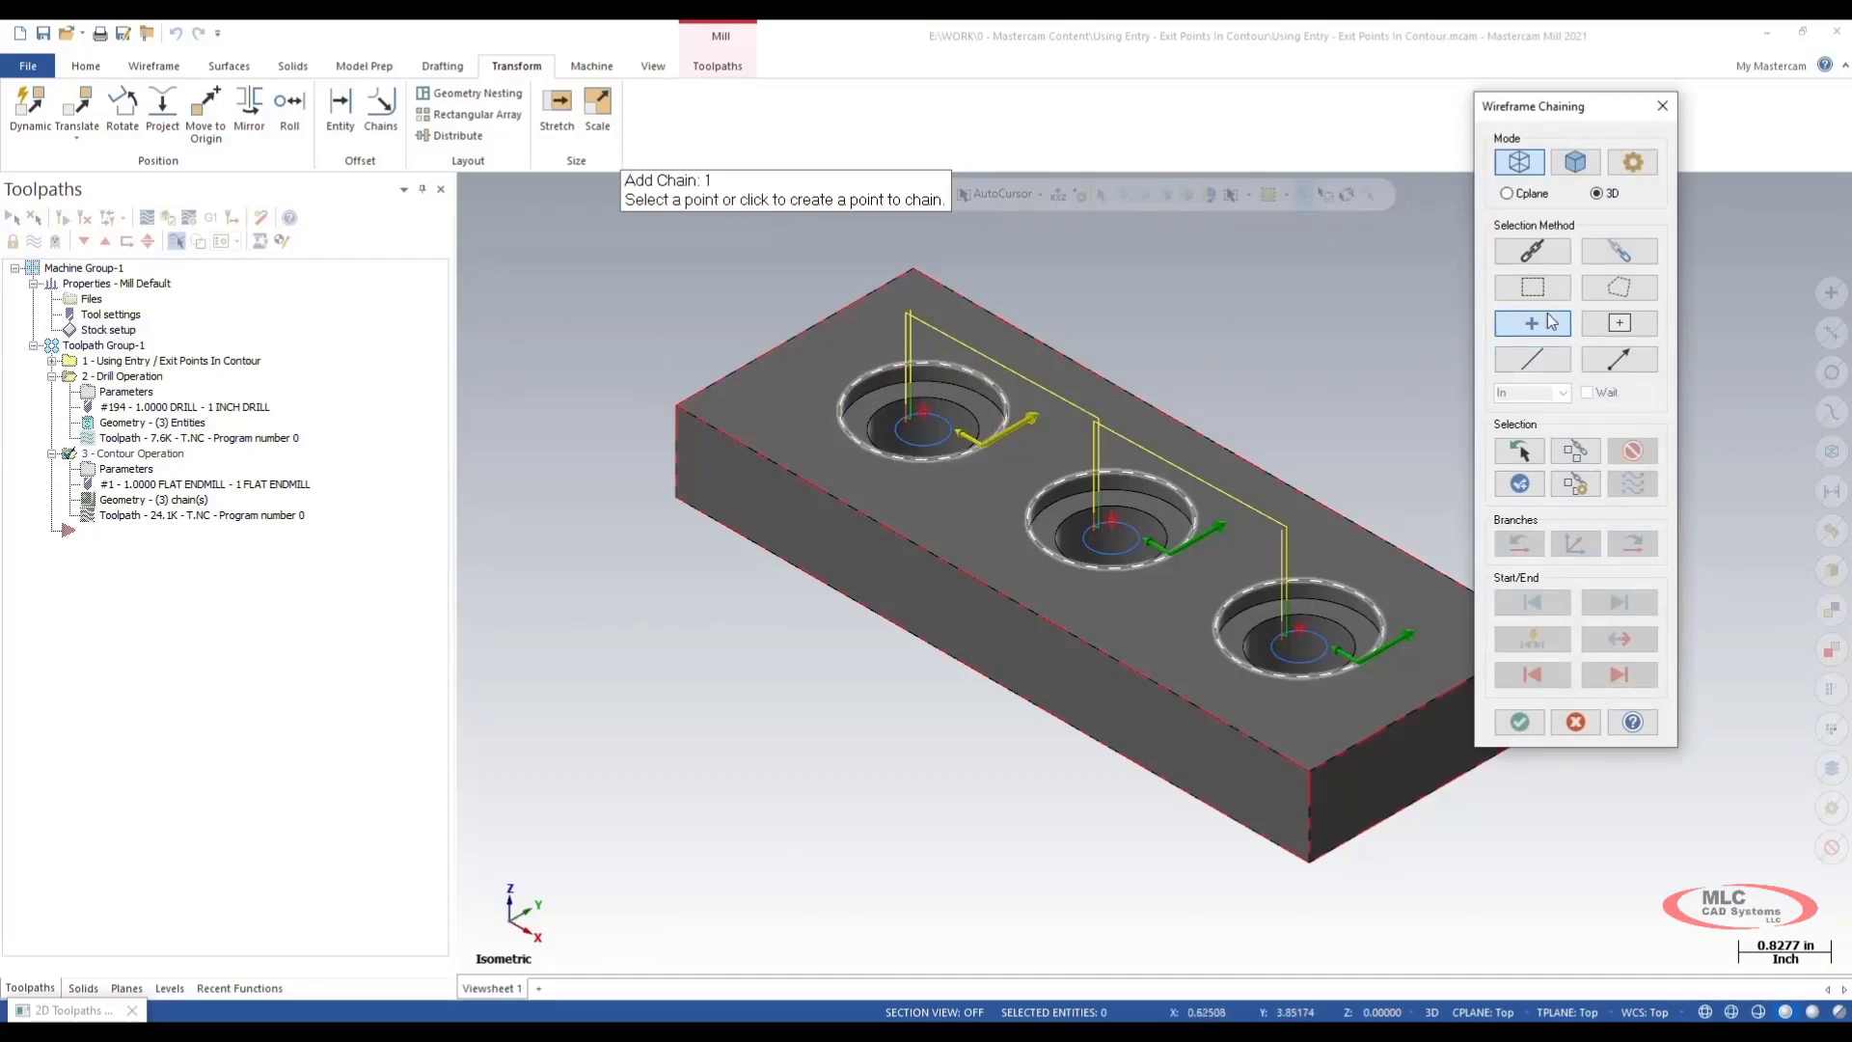
click(1527, 164)
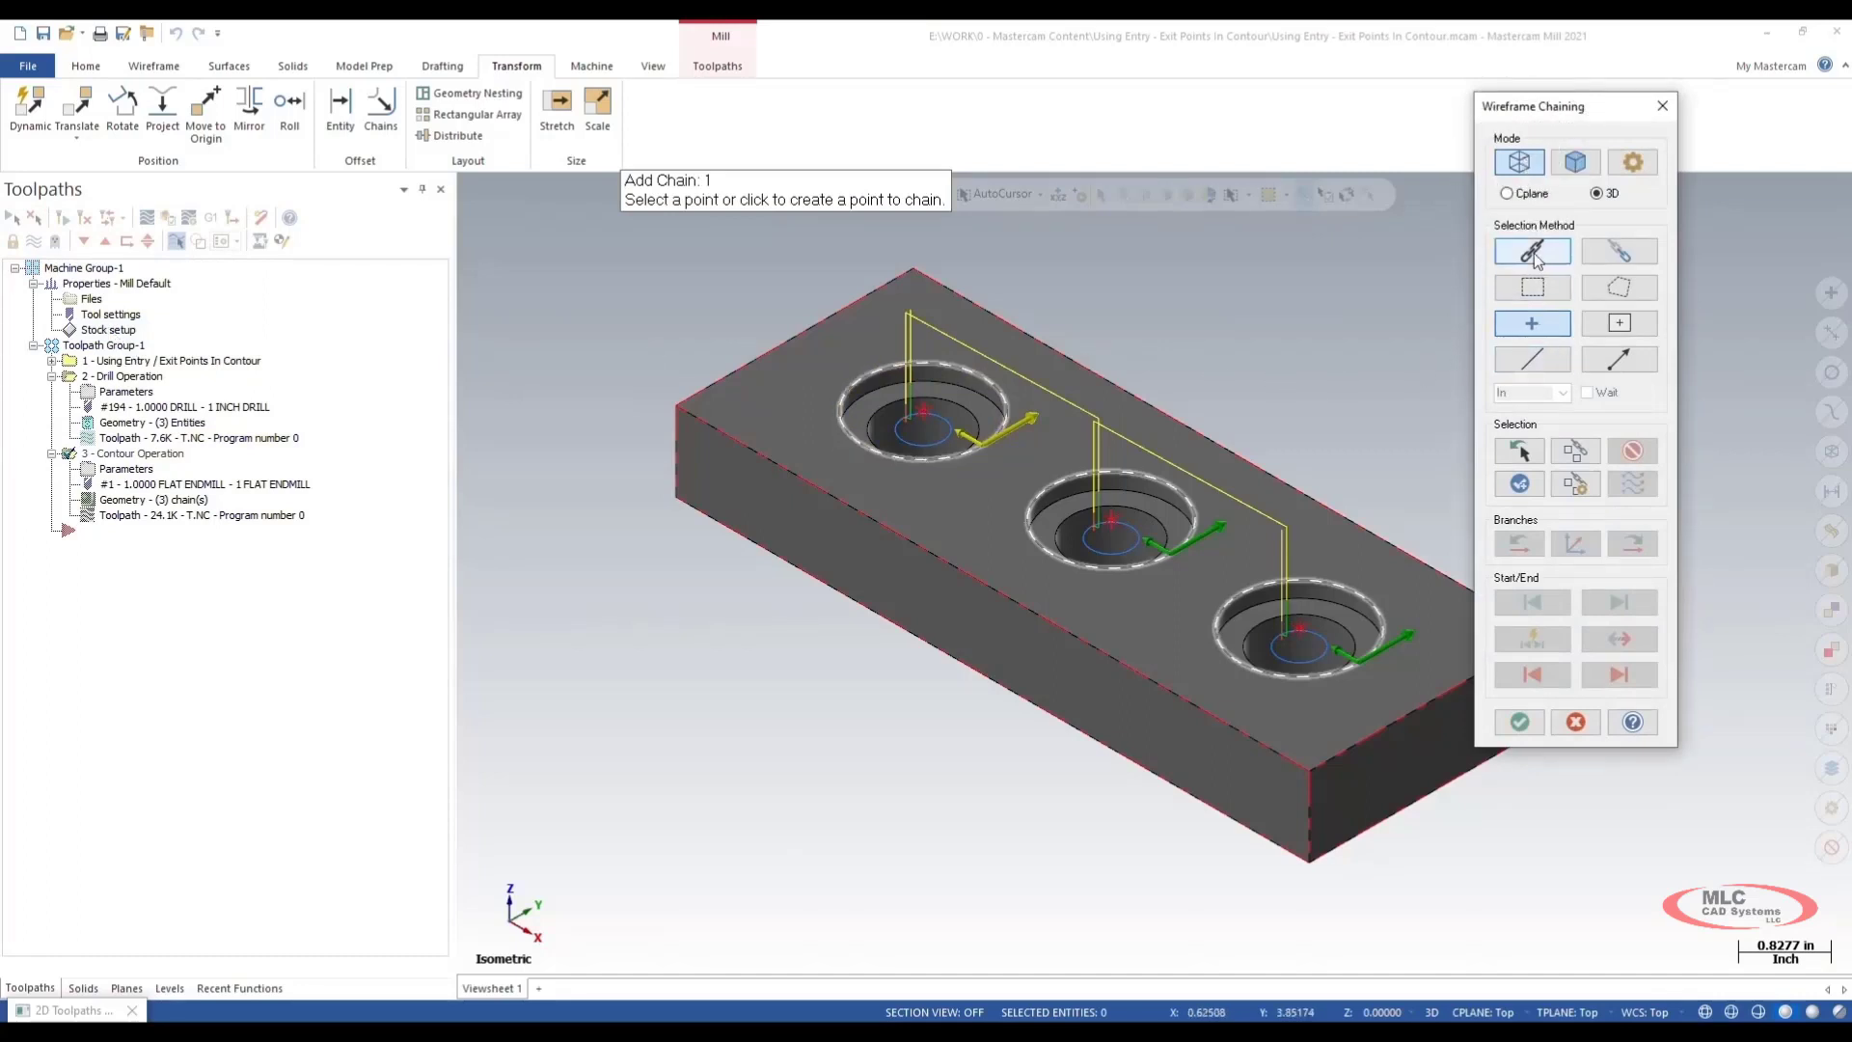
click(1537, 333)
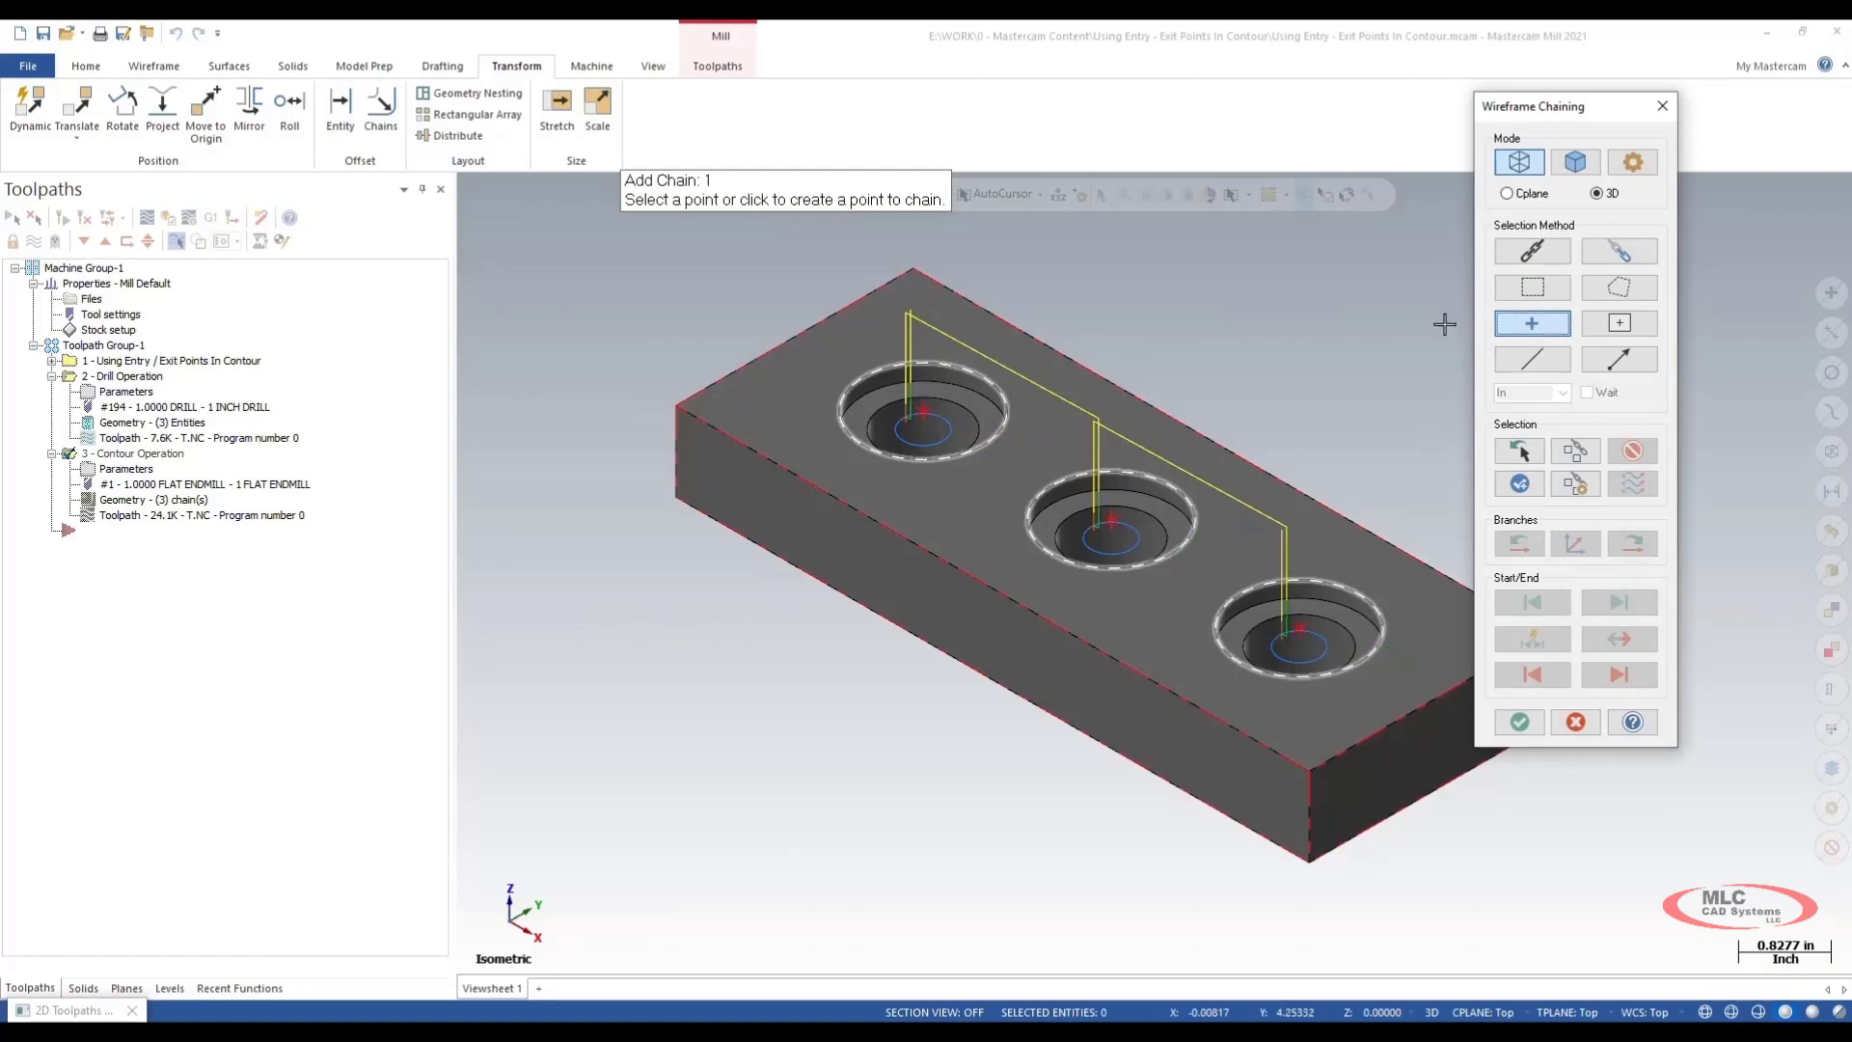
click(923, 412)
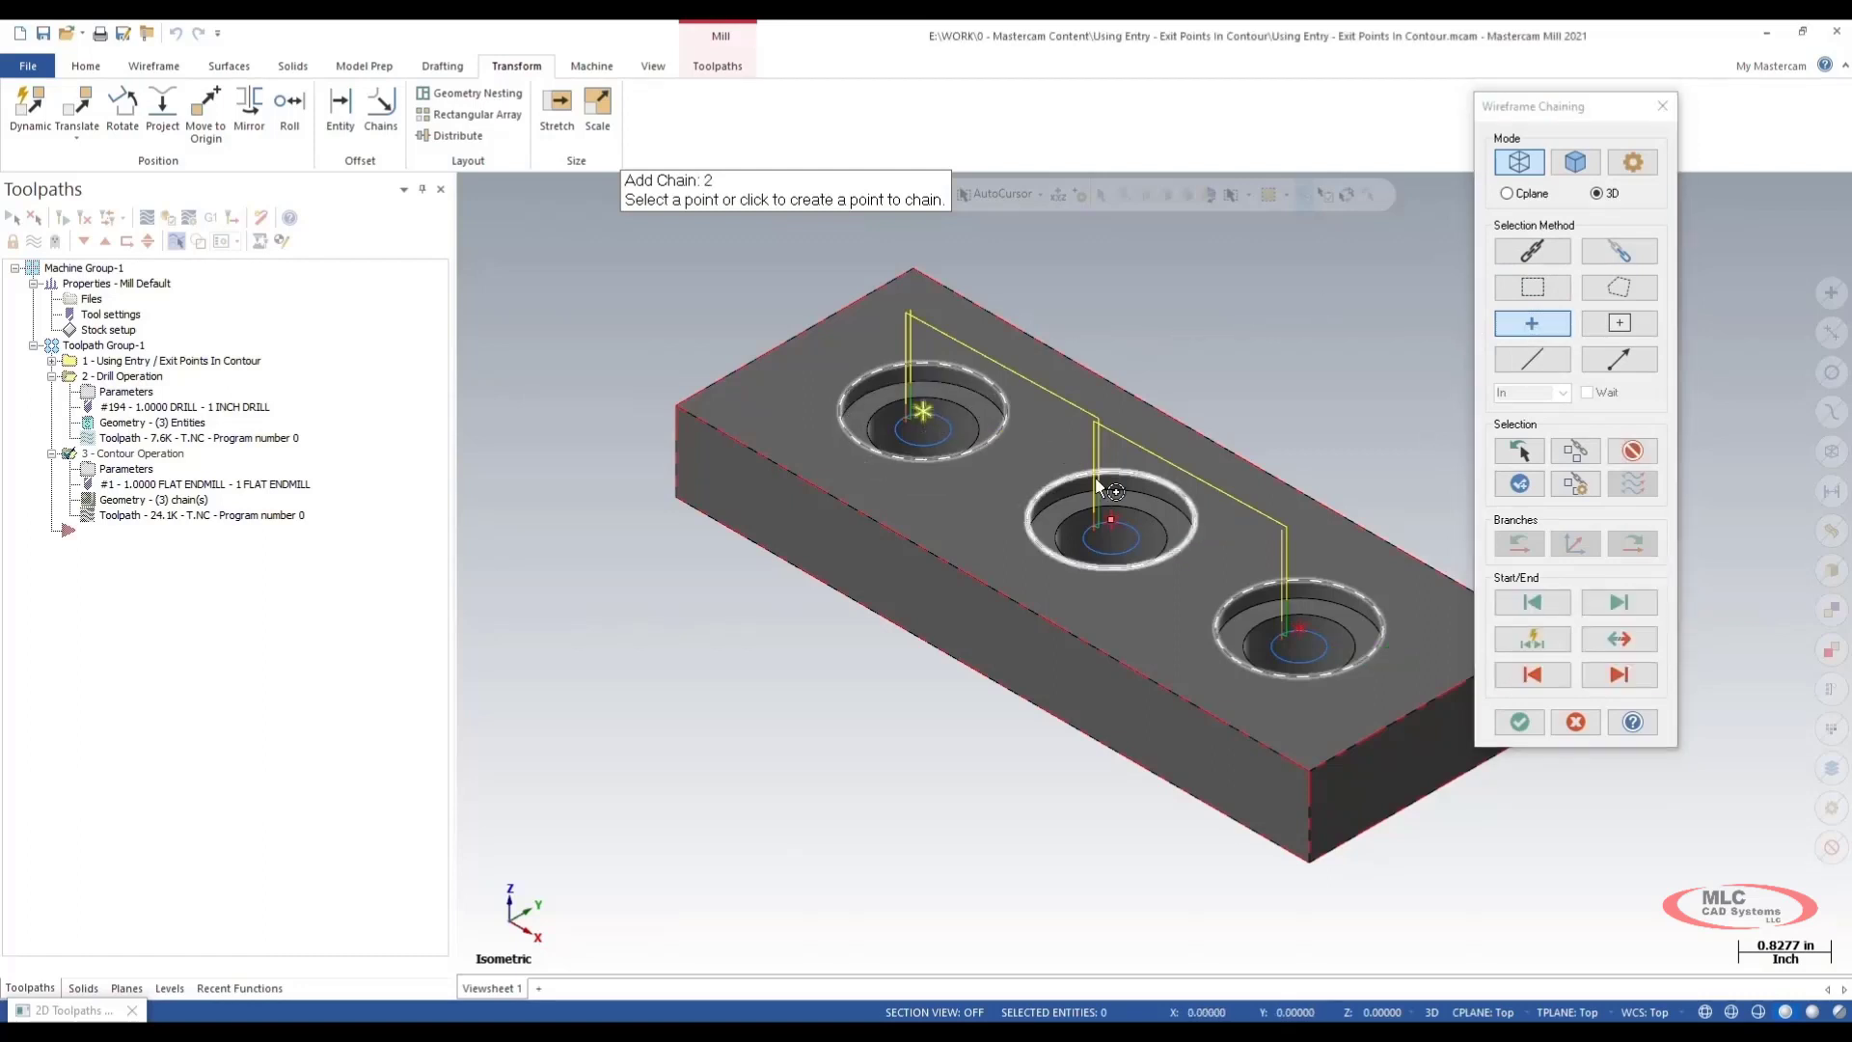
click(1520, 722)
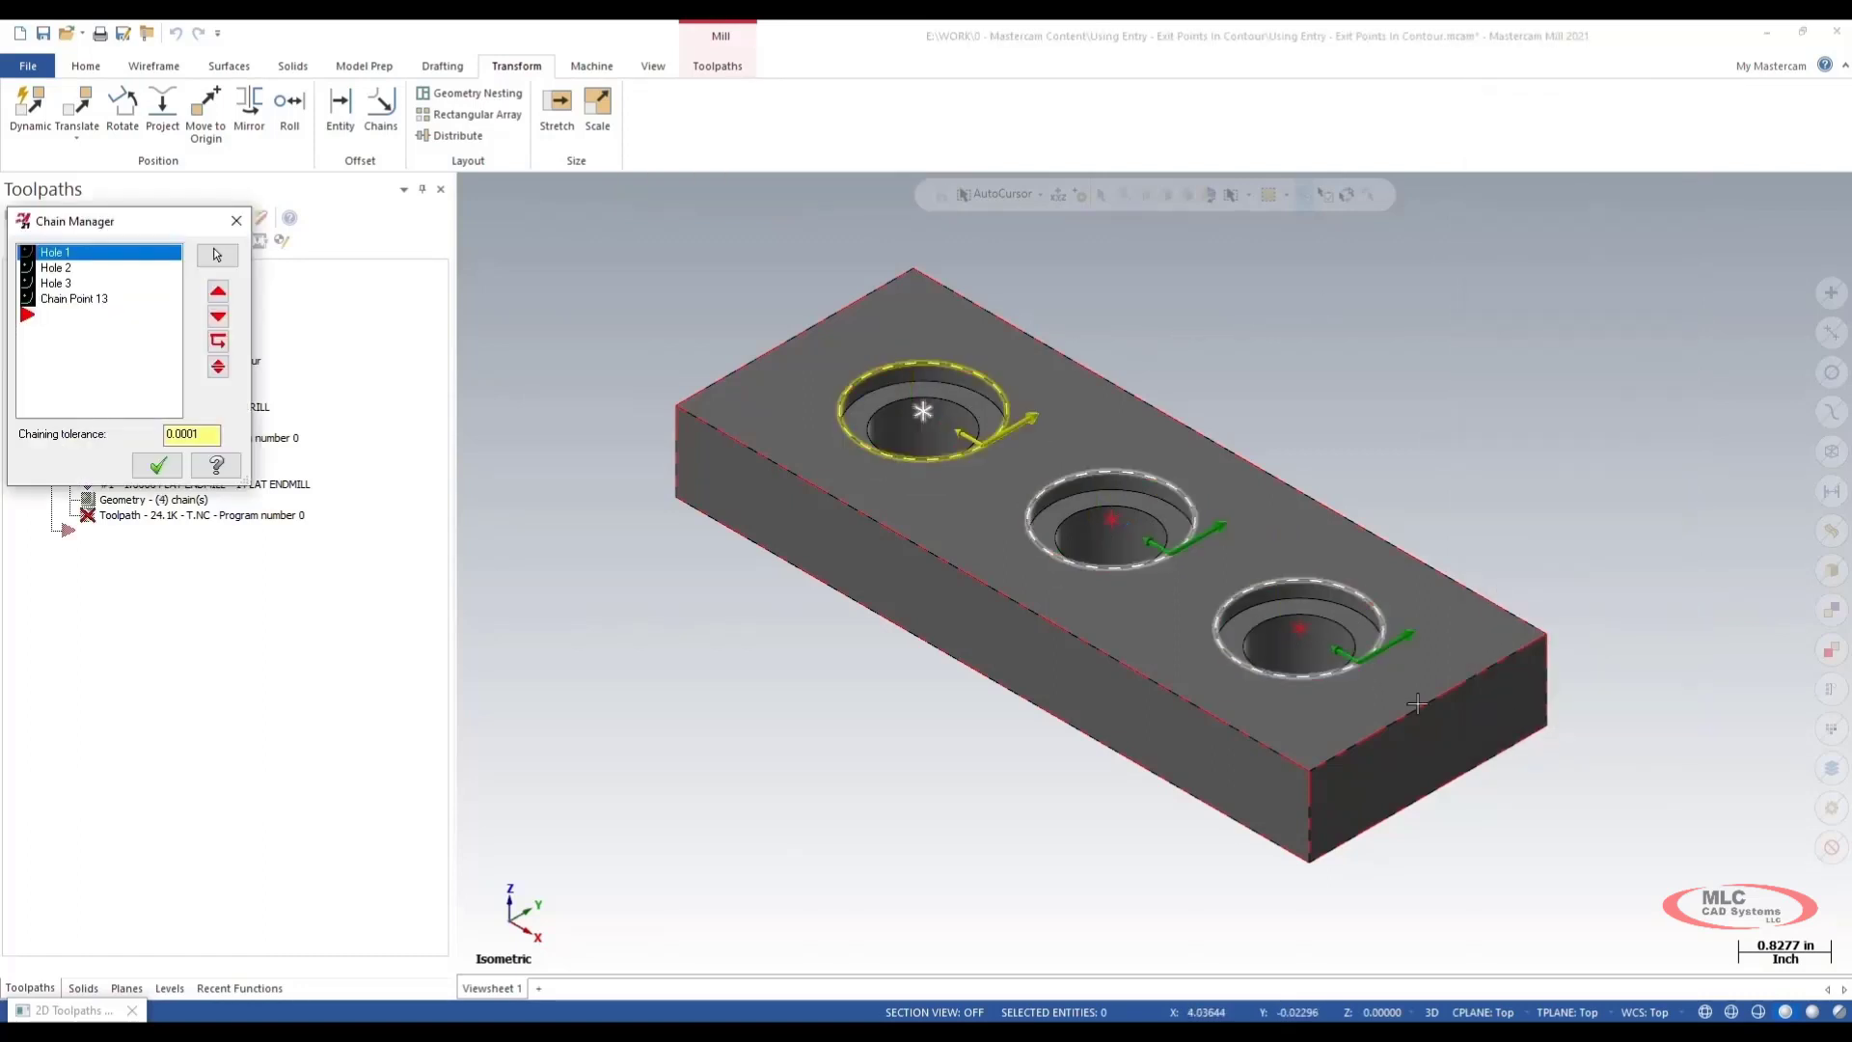
drag(95, 305, 100, 256)
click(157, 466)
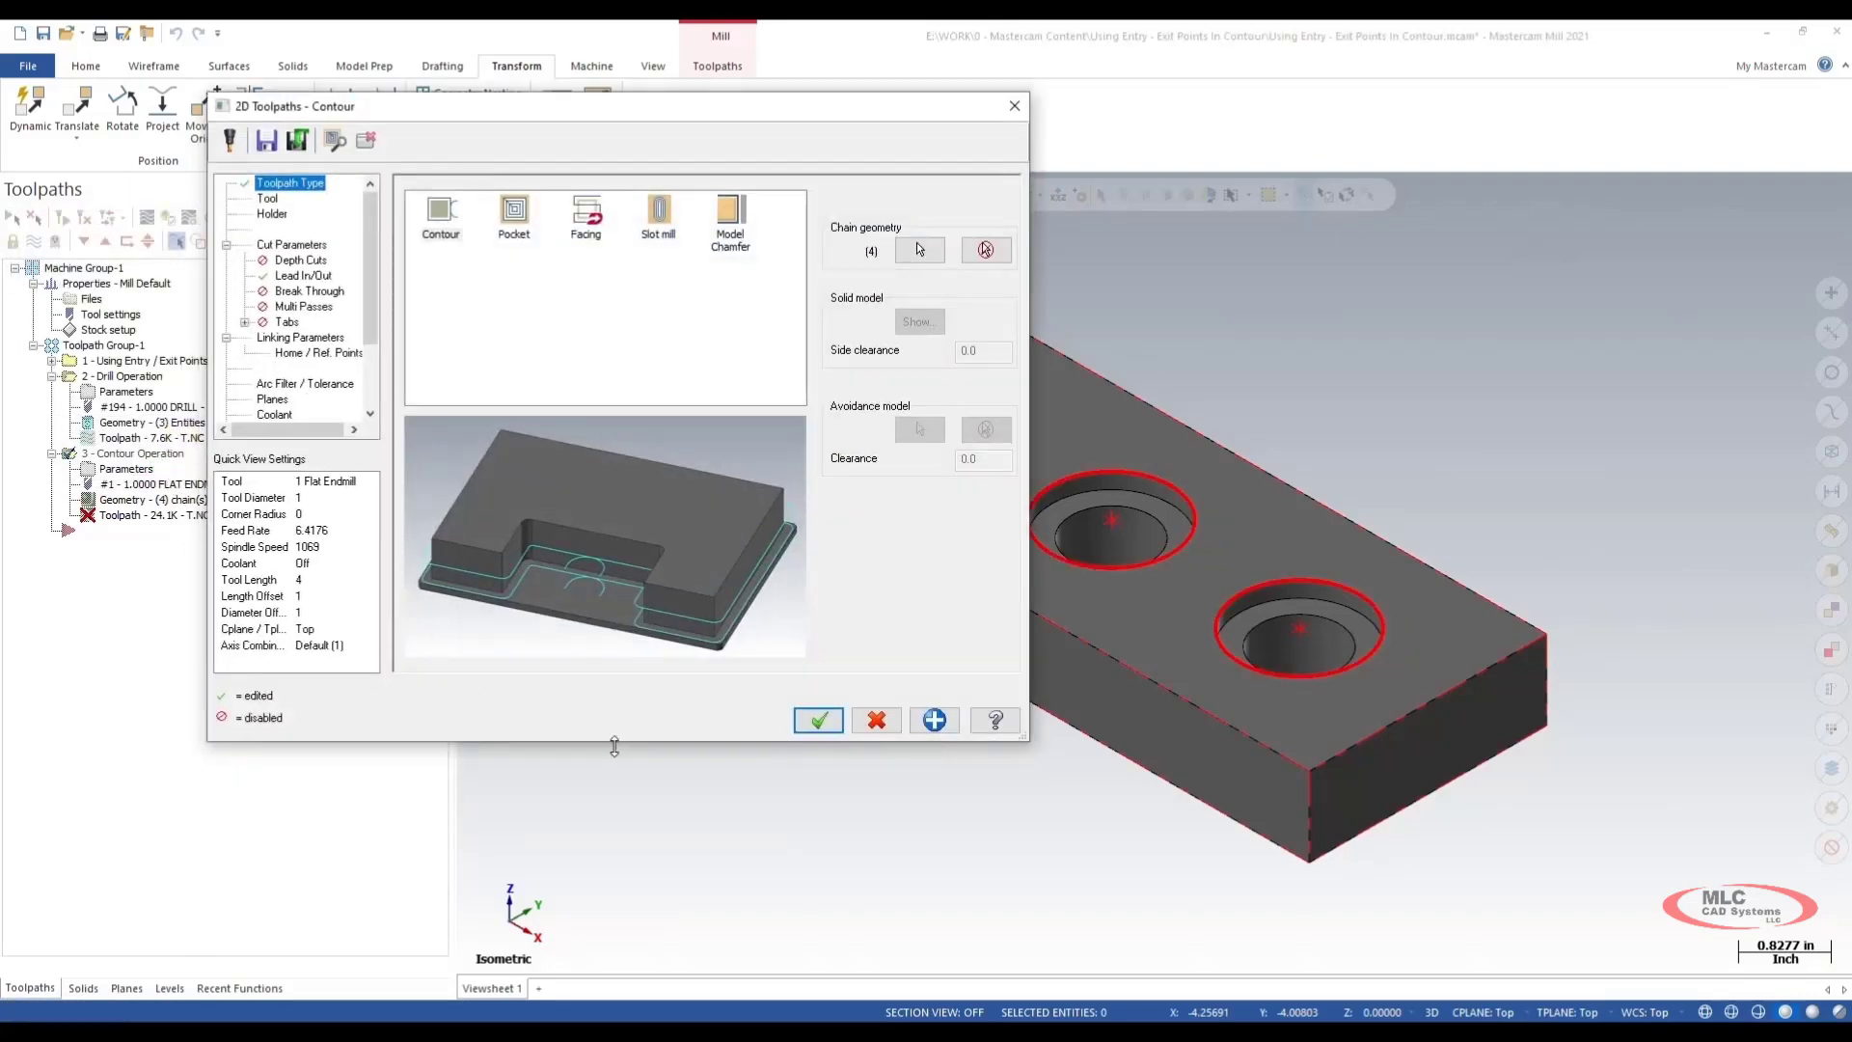
Accept the contour dialog and regenerate the dirty toolpath, now starting from the hole's centre point
click(818, 720)
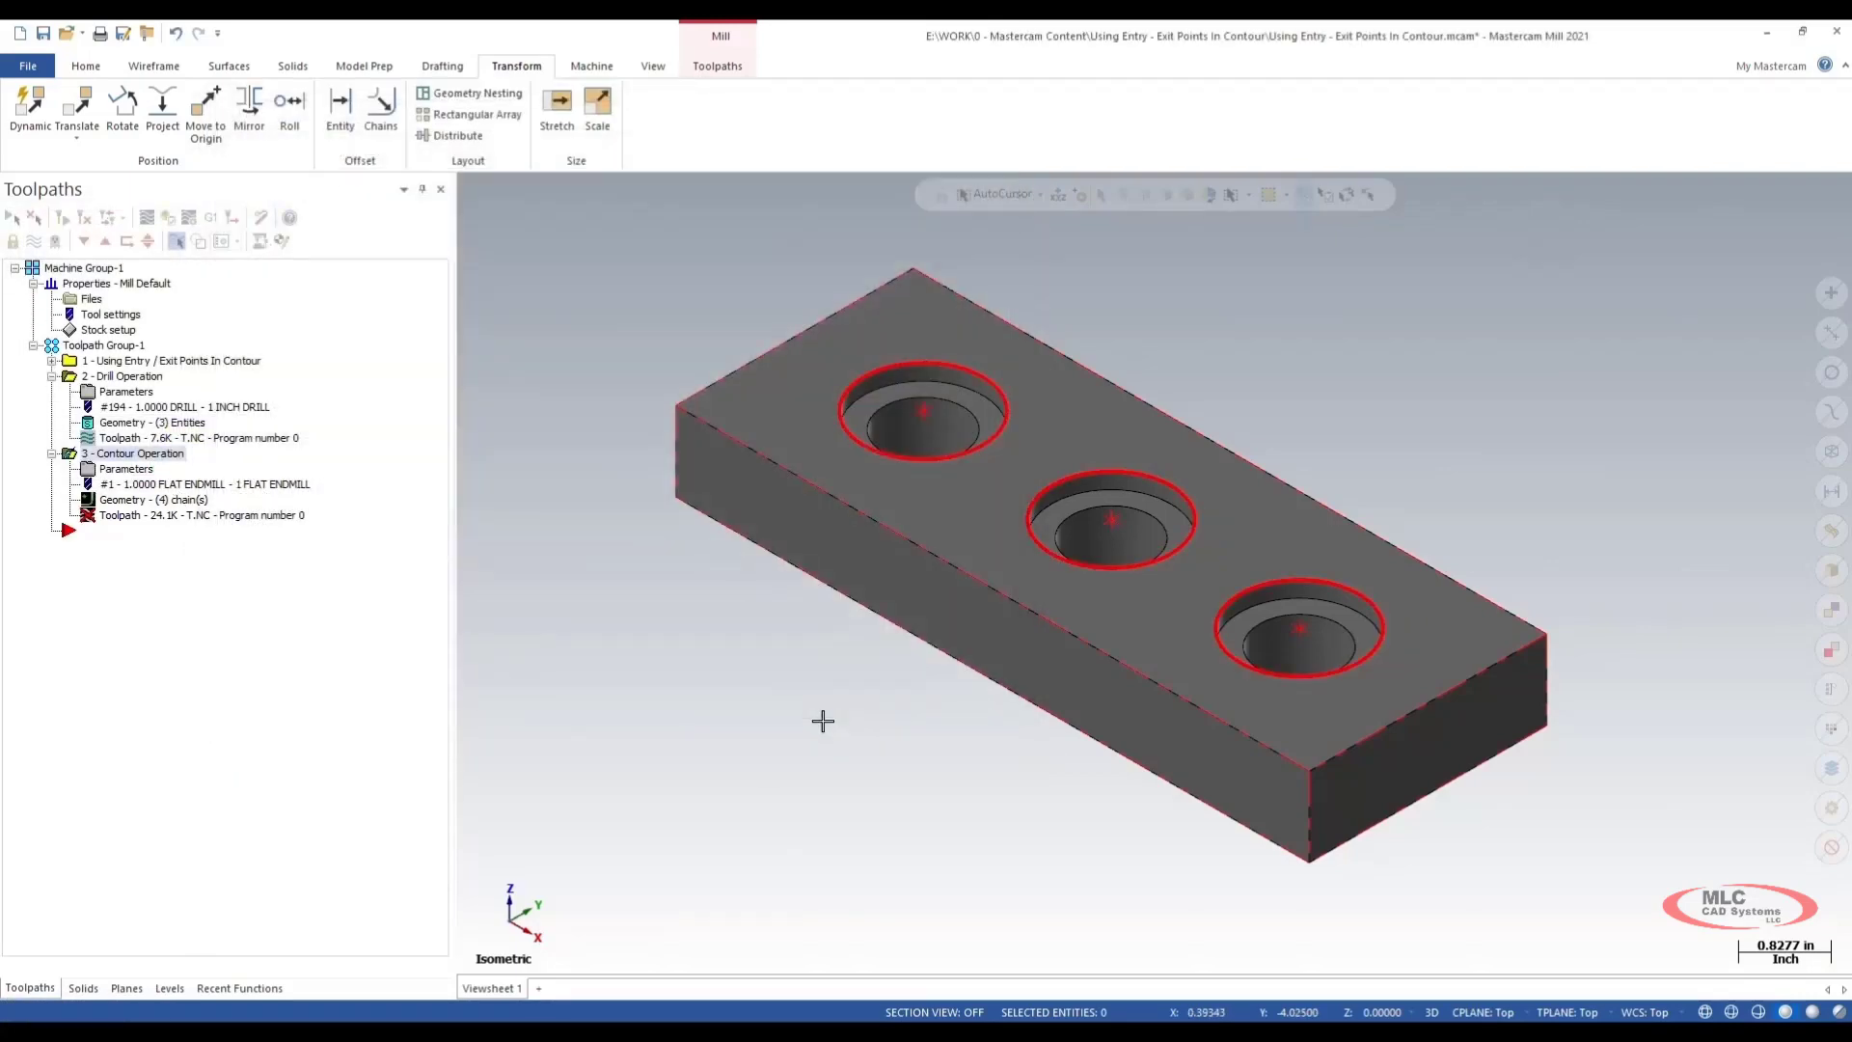
click(61, 218)
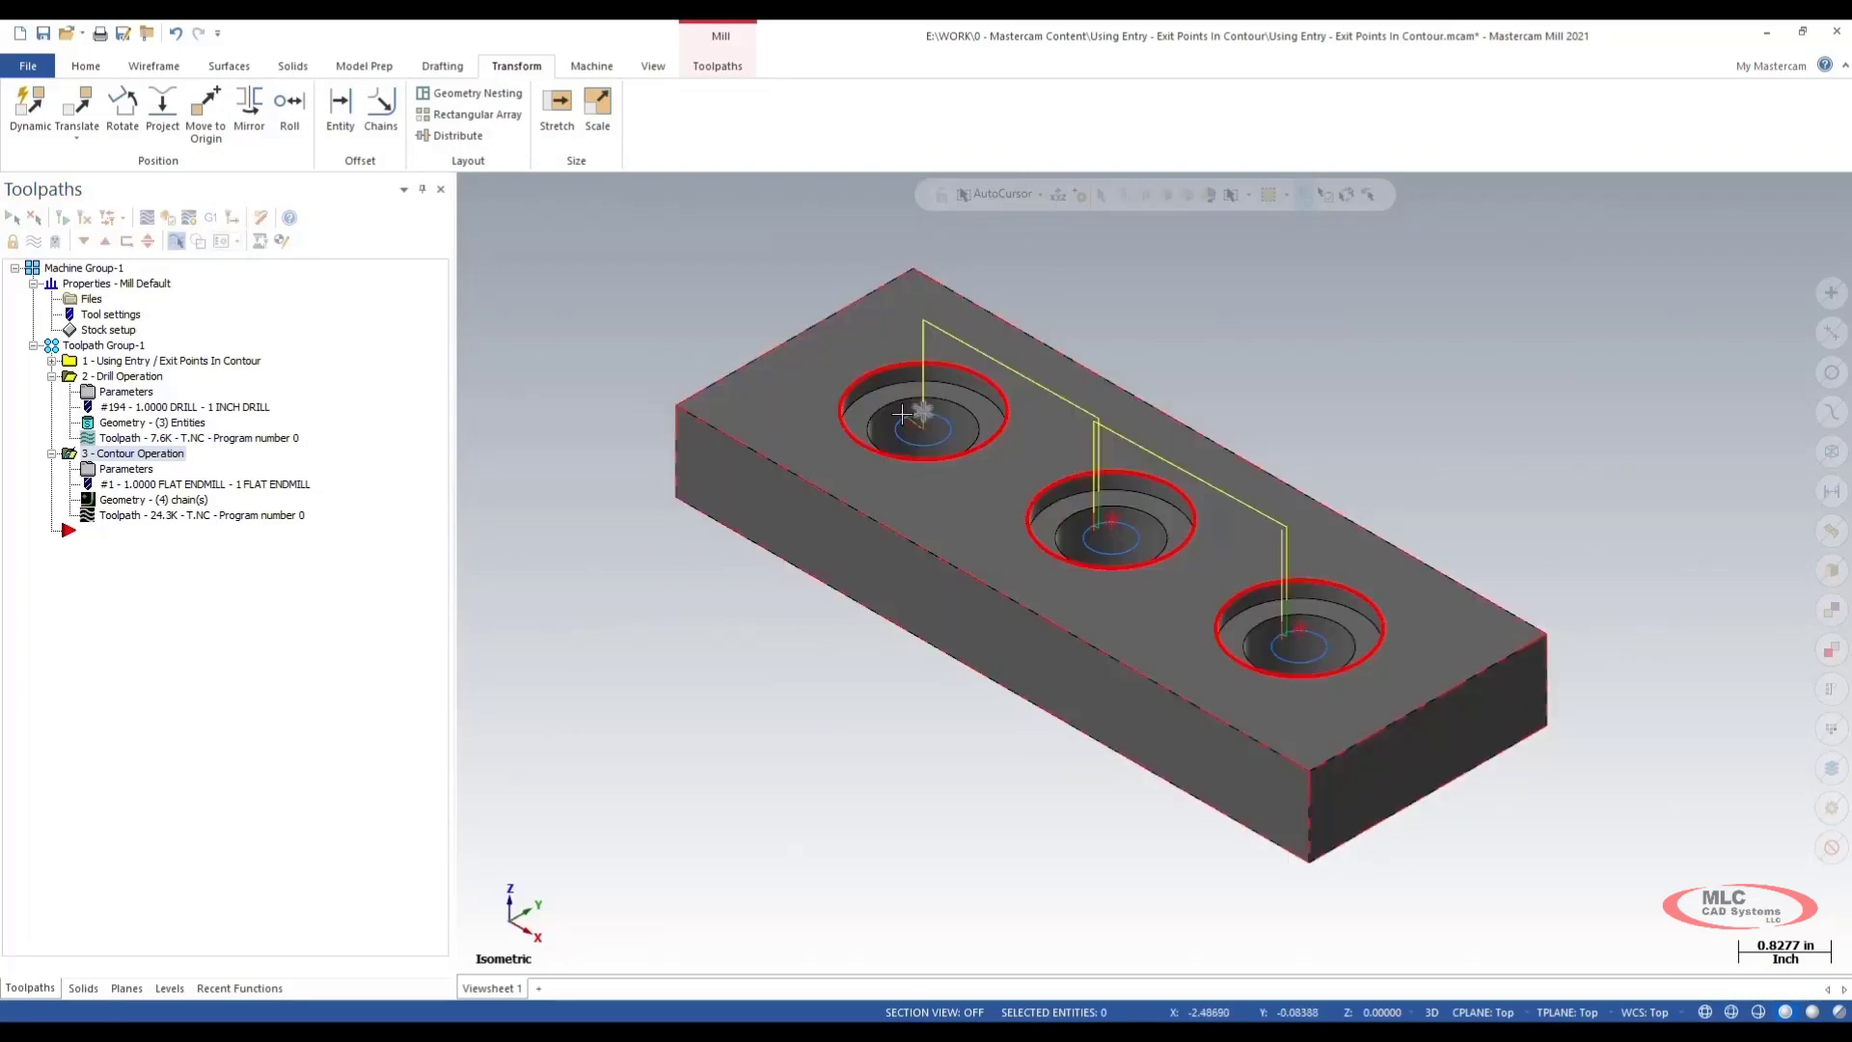
scroll(943, 438, up, 2)
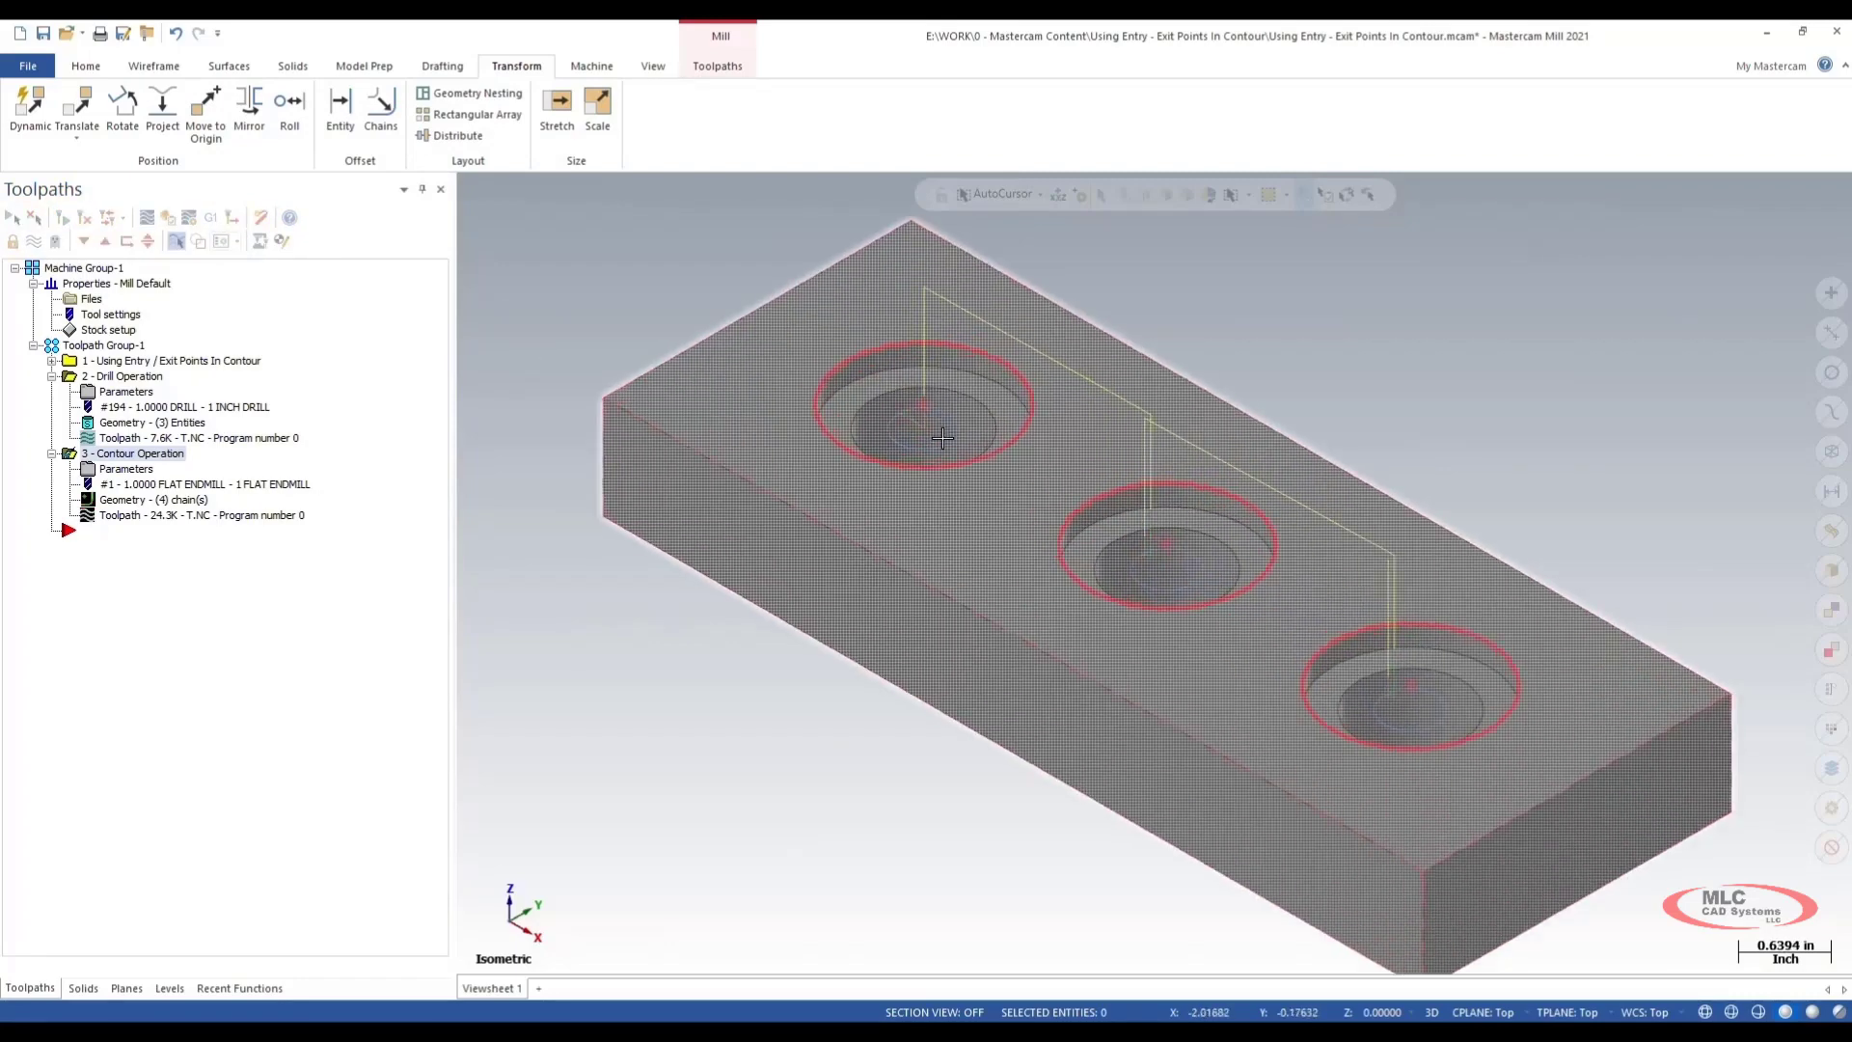
scroll(942, 438, up, 3)
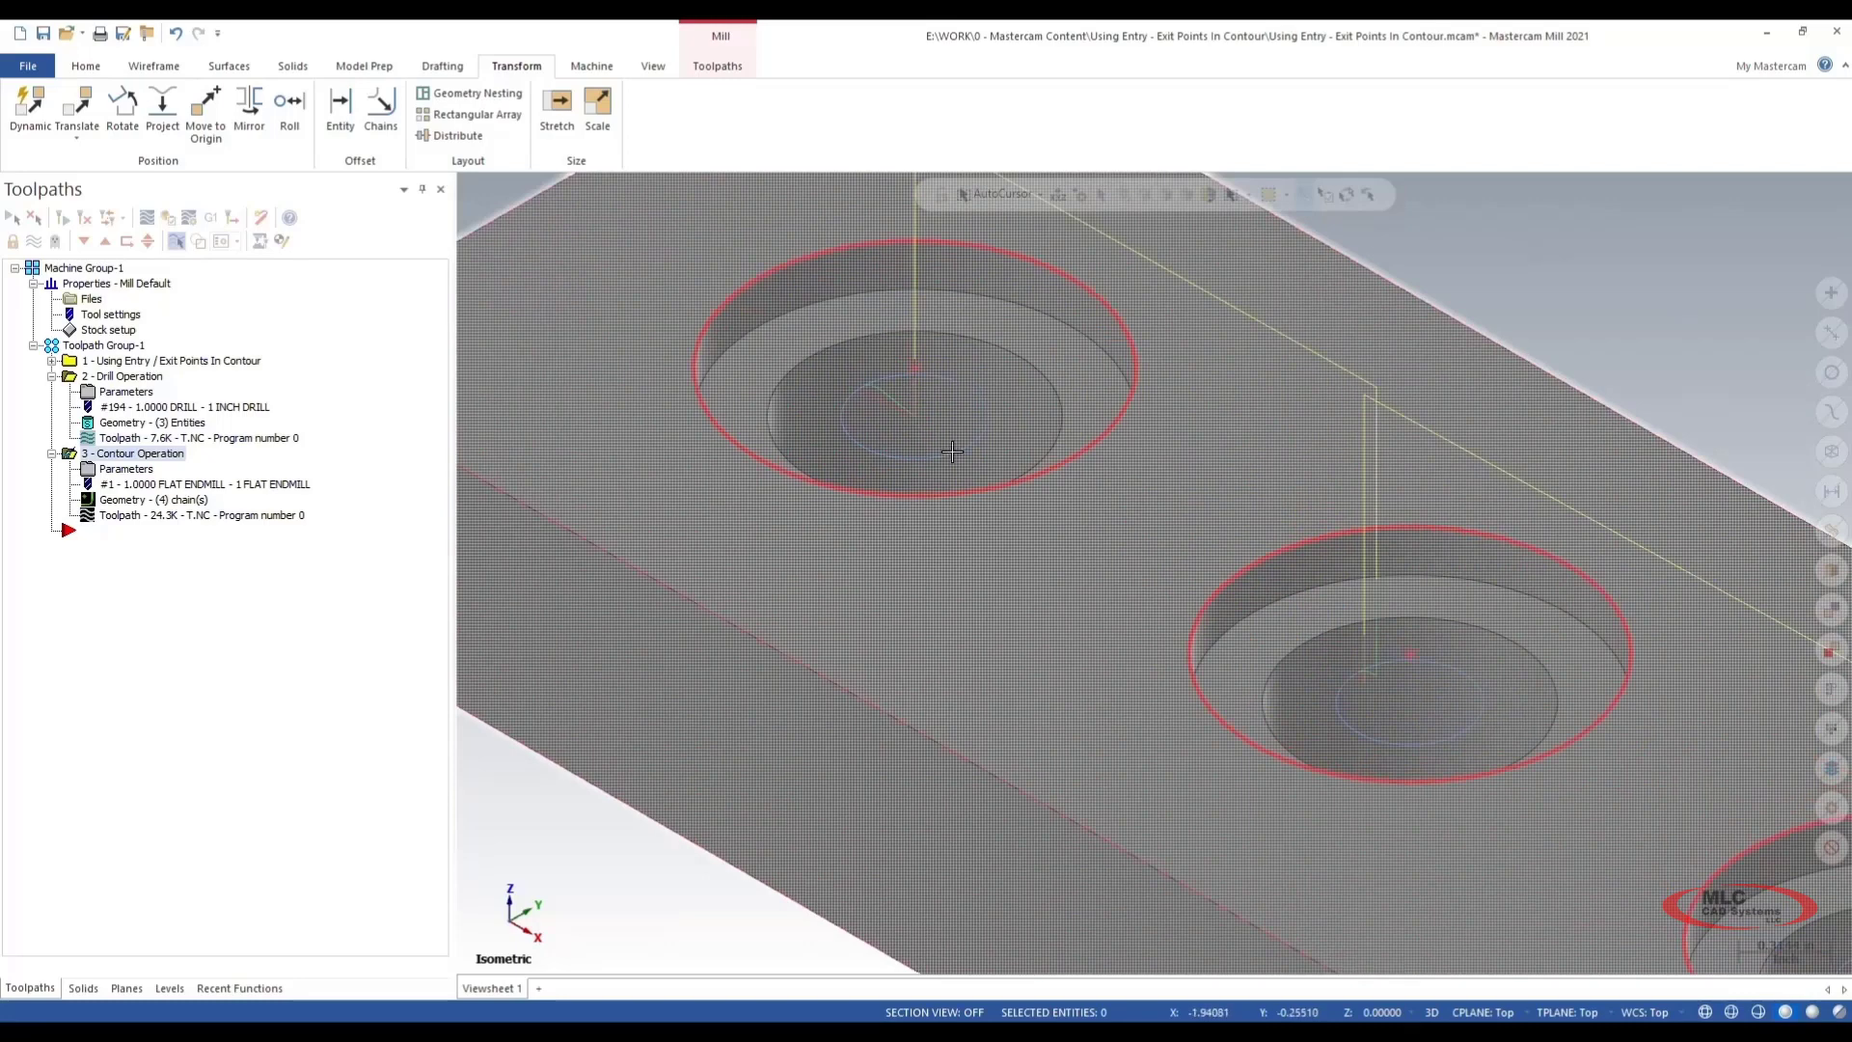
scroll(952, 453, down, 4)
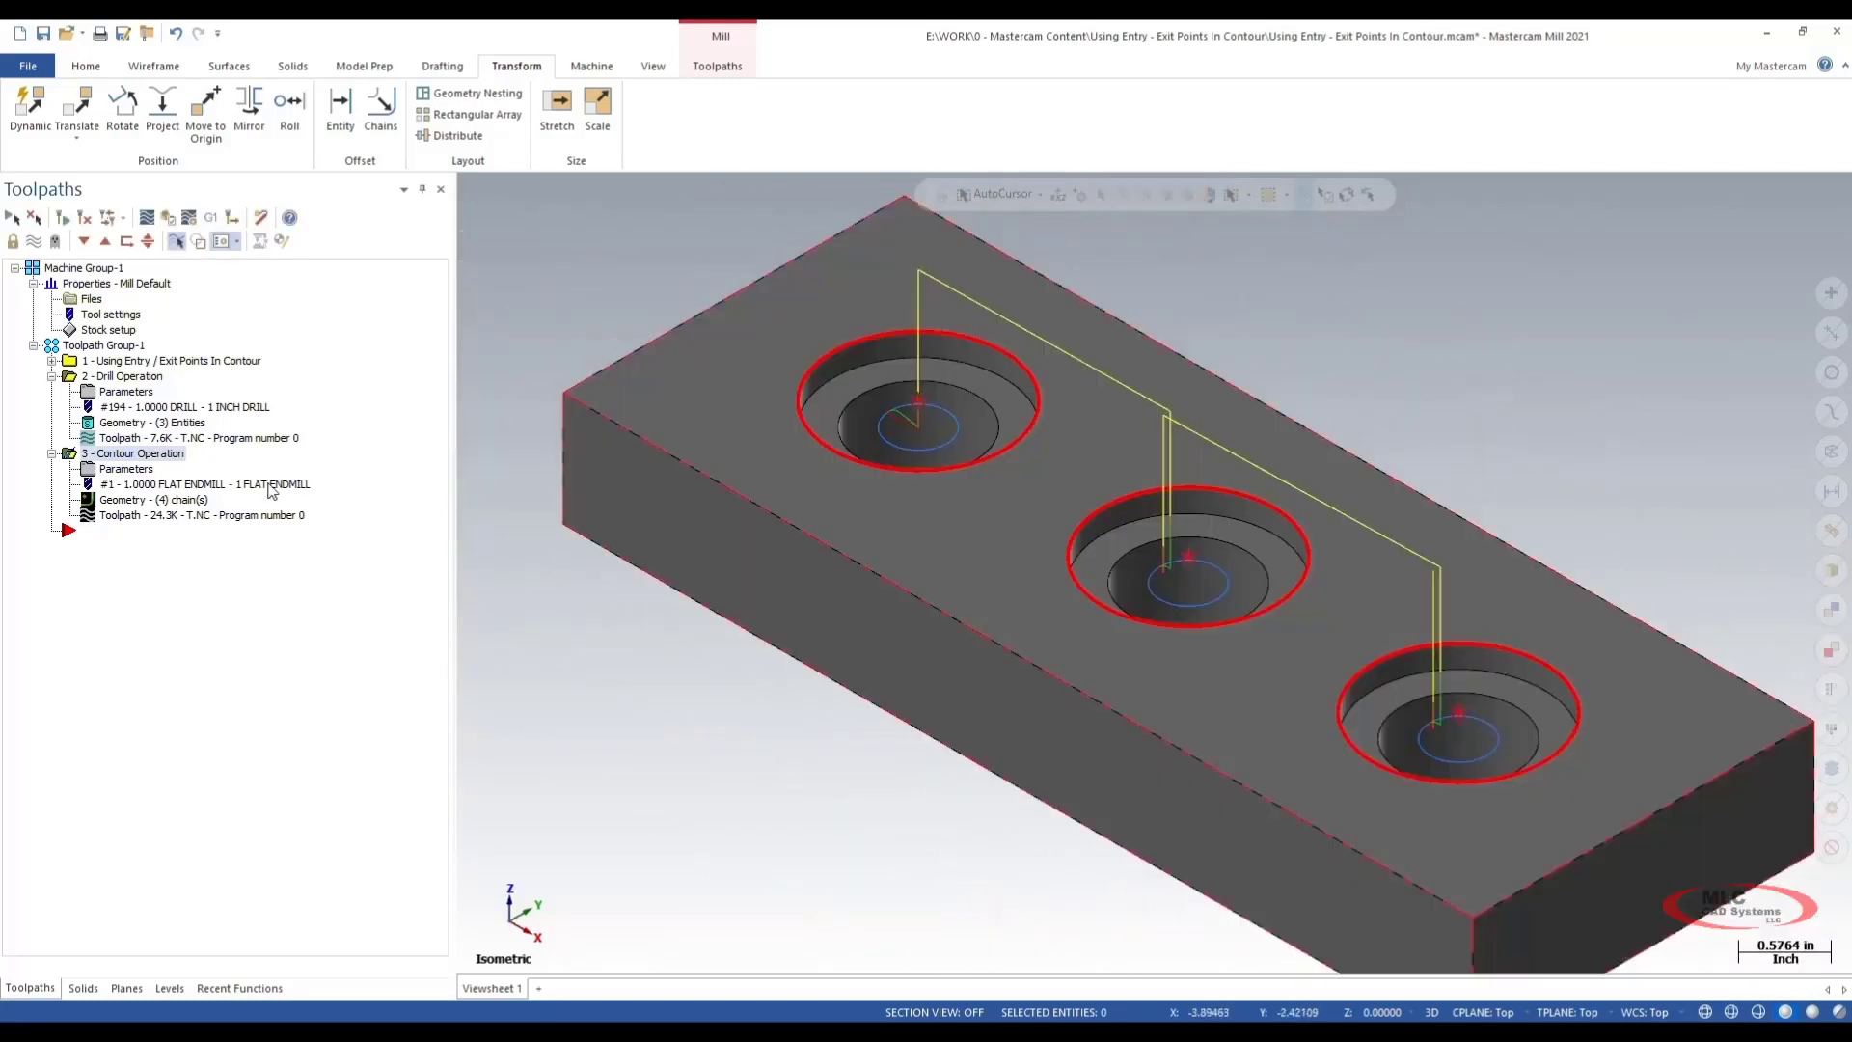
Enable Multi Passes with 2 rough passes at 0.03 and 1 finish pass at 0.01
click(133, 472)
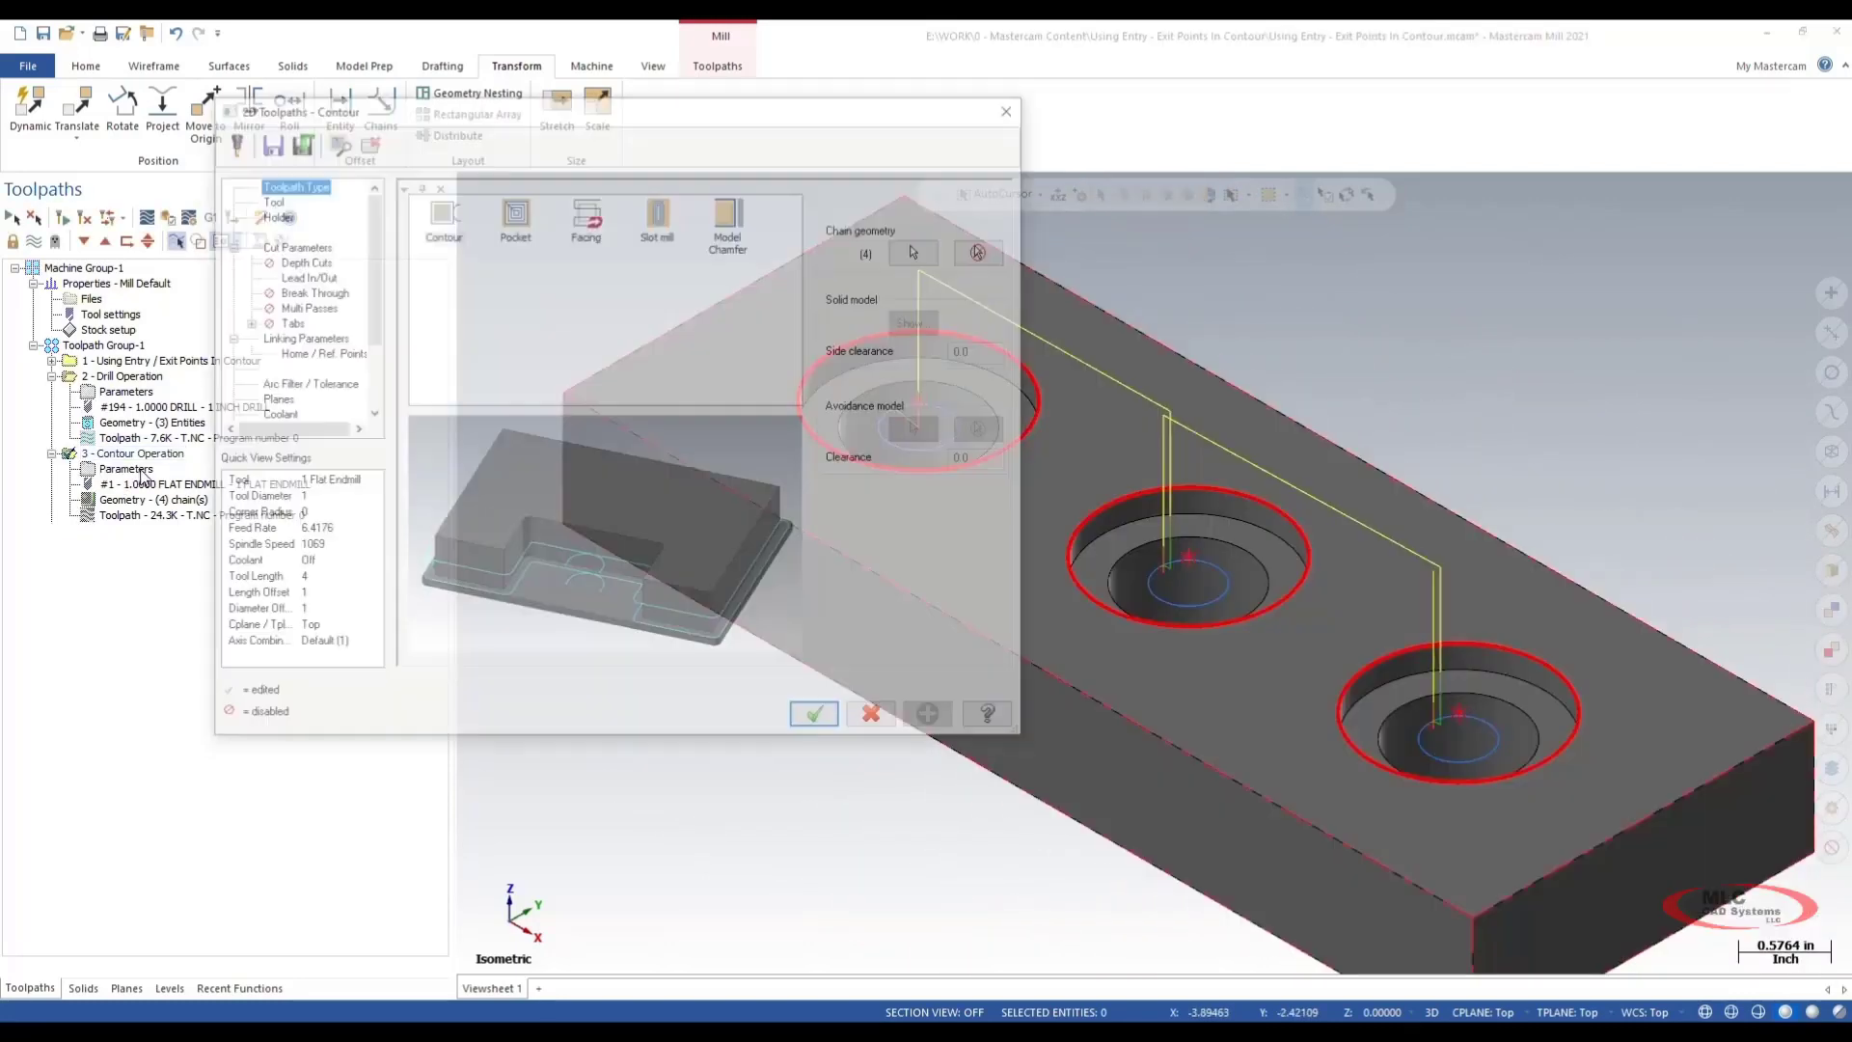
click(304, 306)
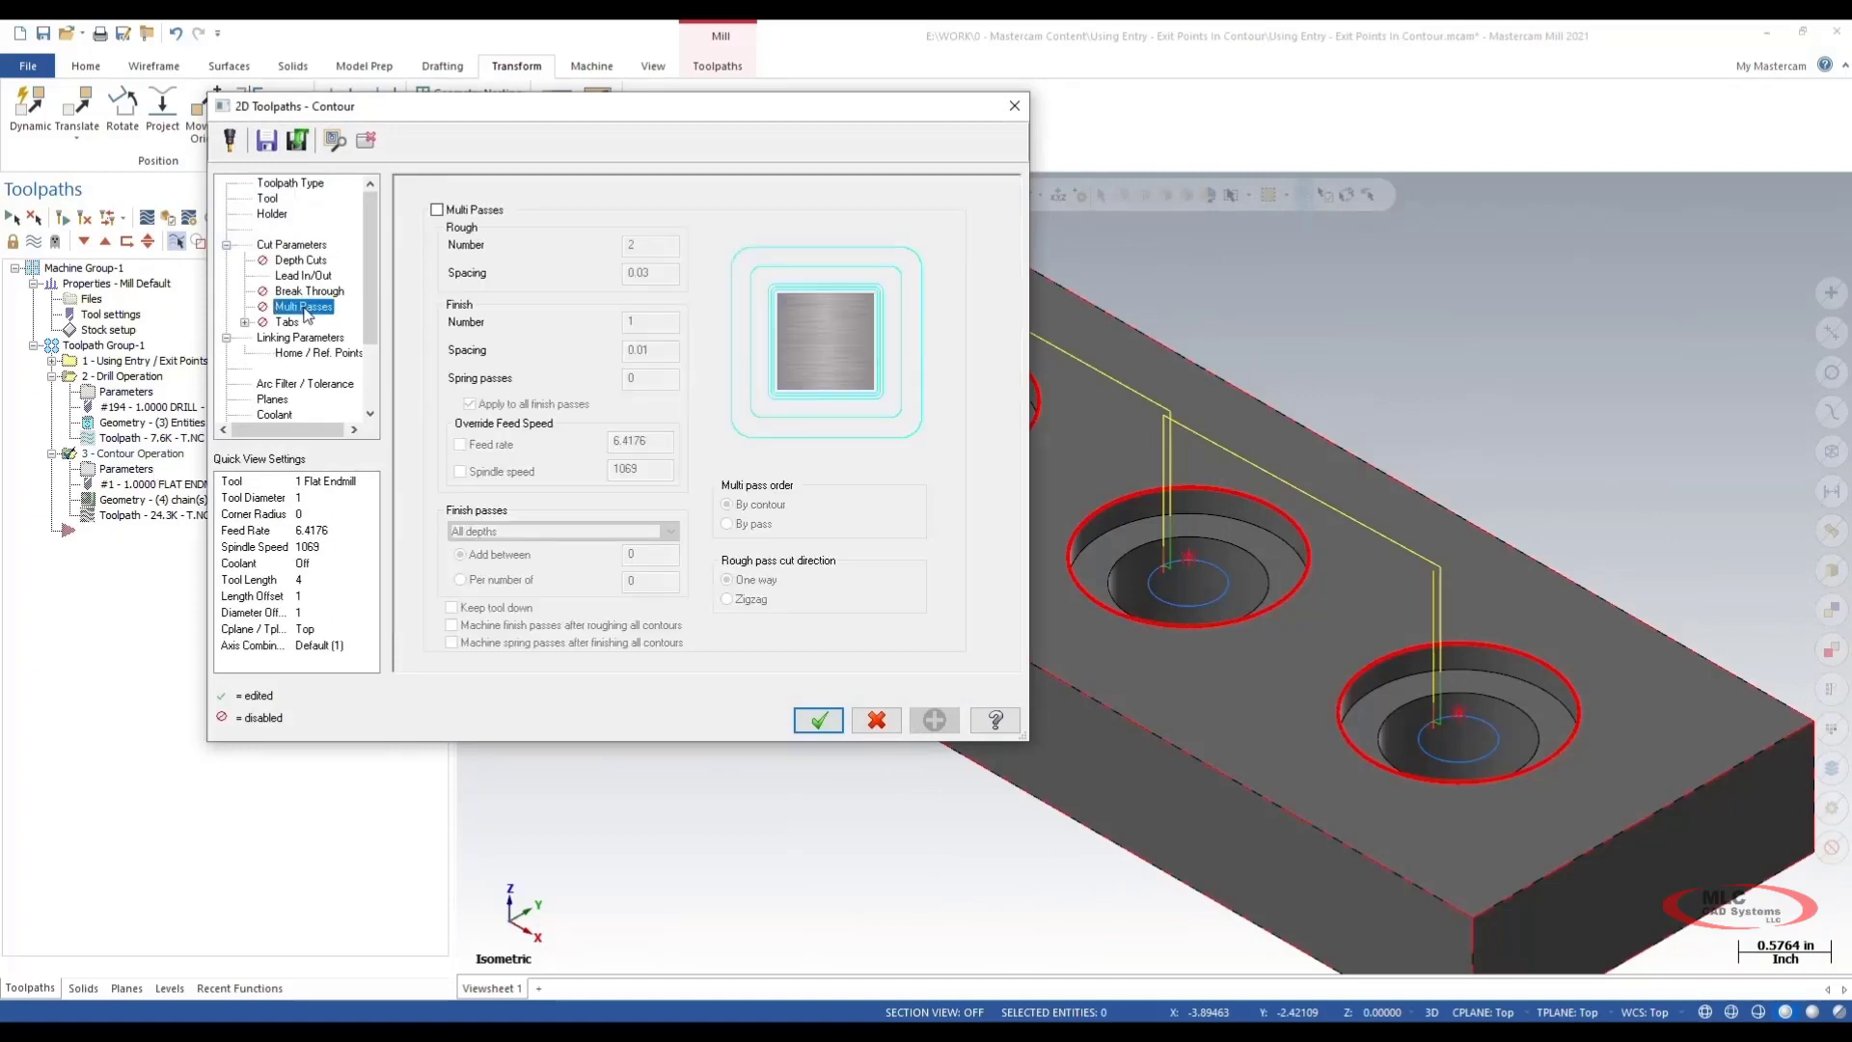
click(437, 210)
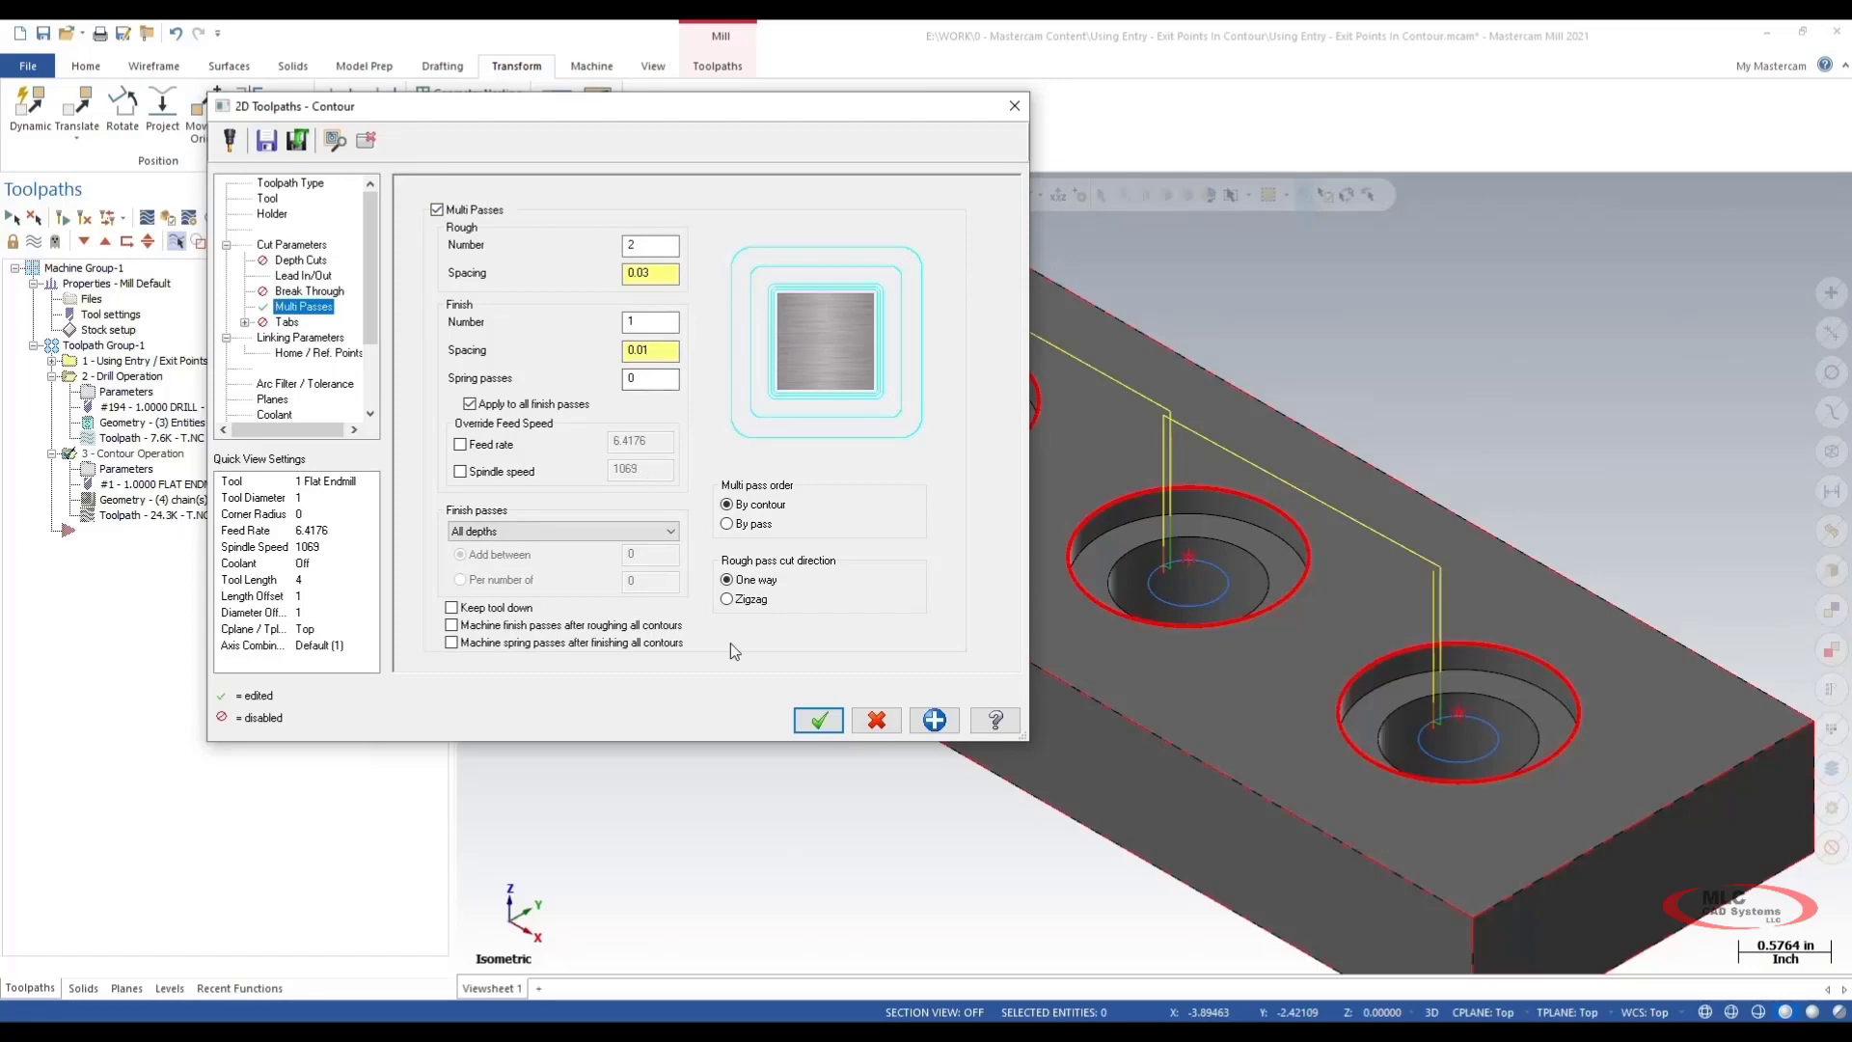
click(819, 724)
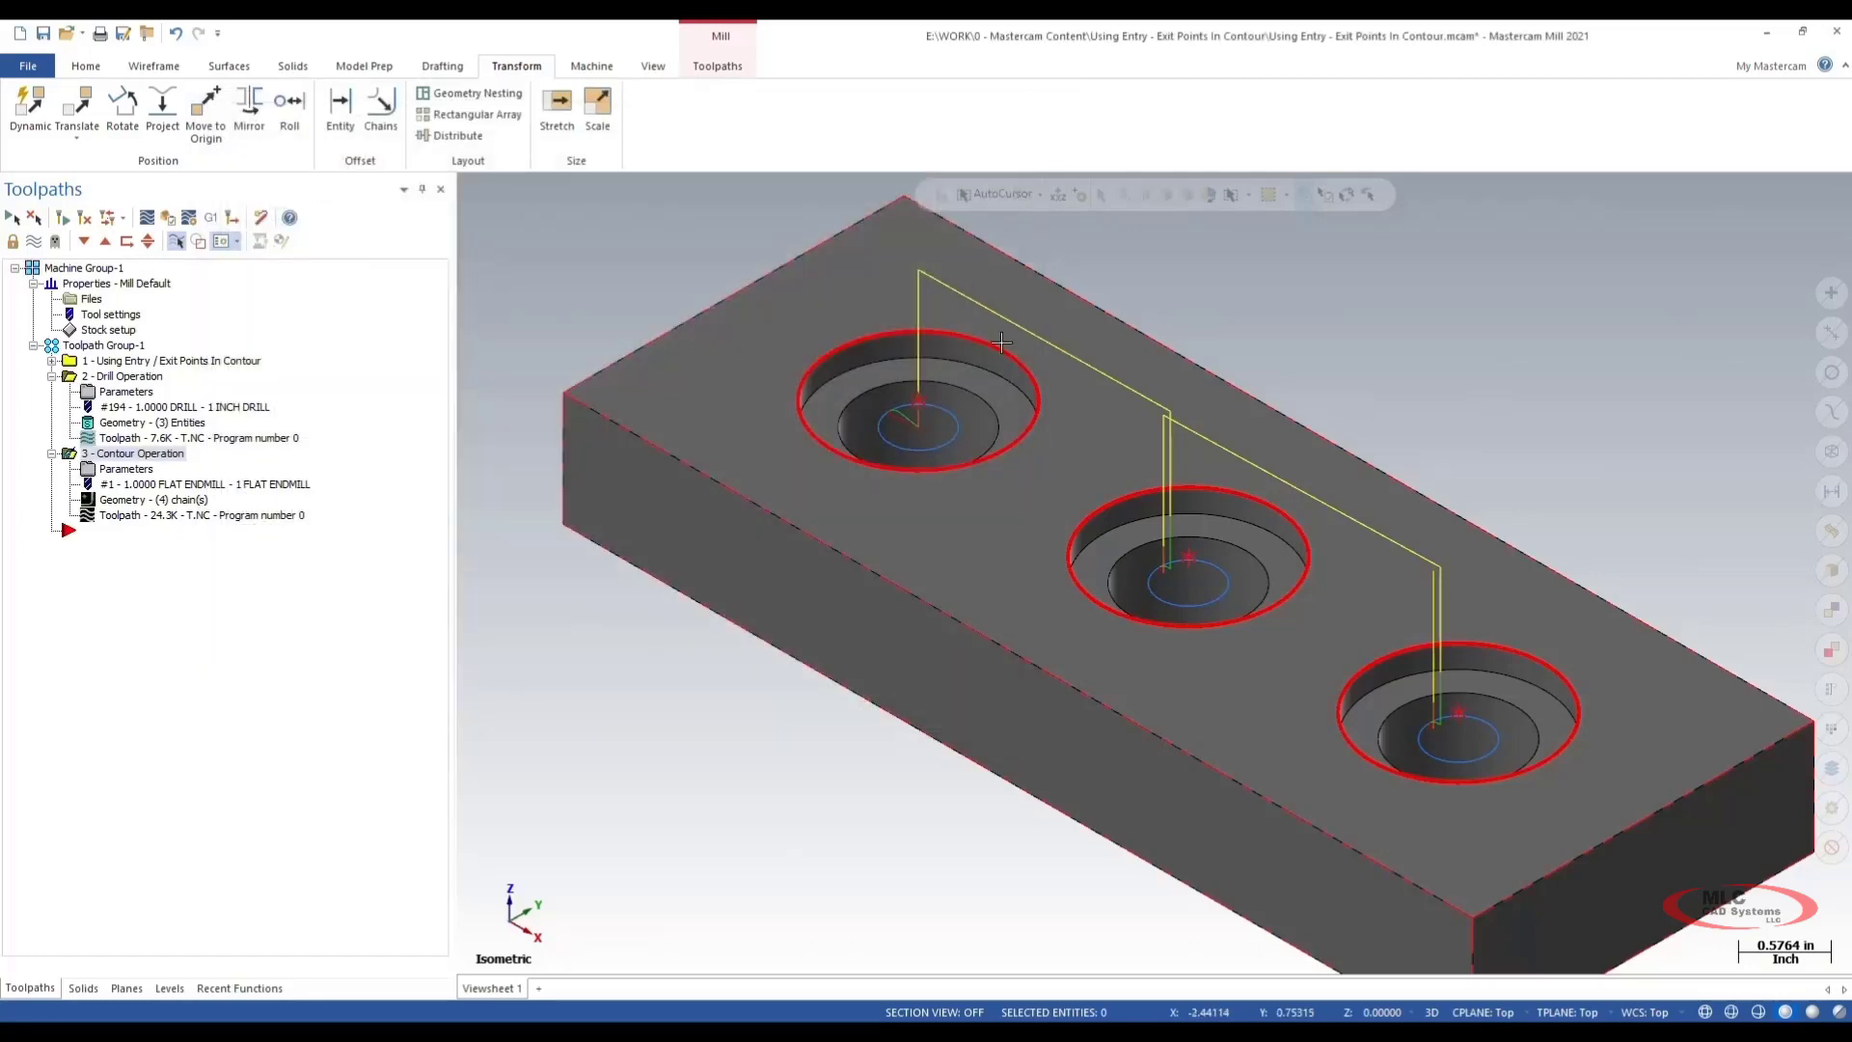
right_click(1148, 262)
Switch to Top (WCS), regenerate the contour toolpath, and zoom in on the multi-pass cuts
click(1244, 368)
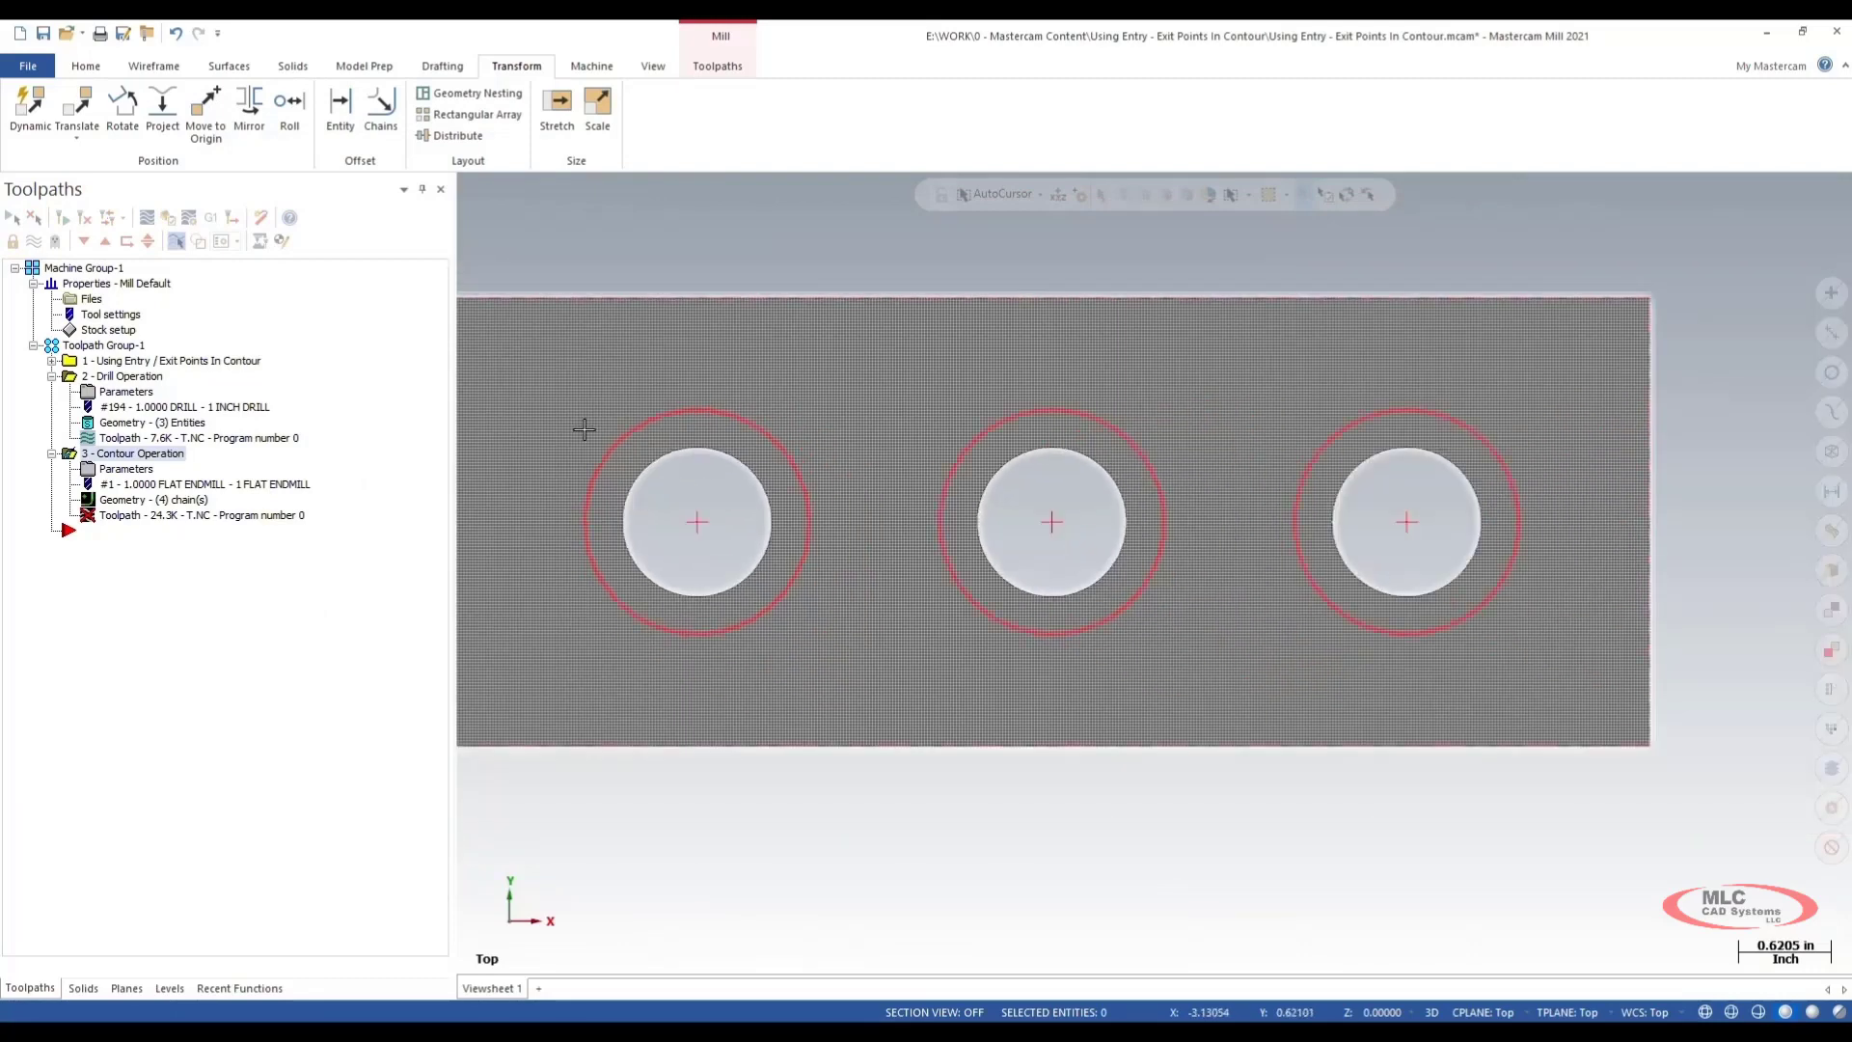
click(85, 217)
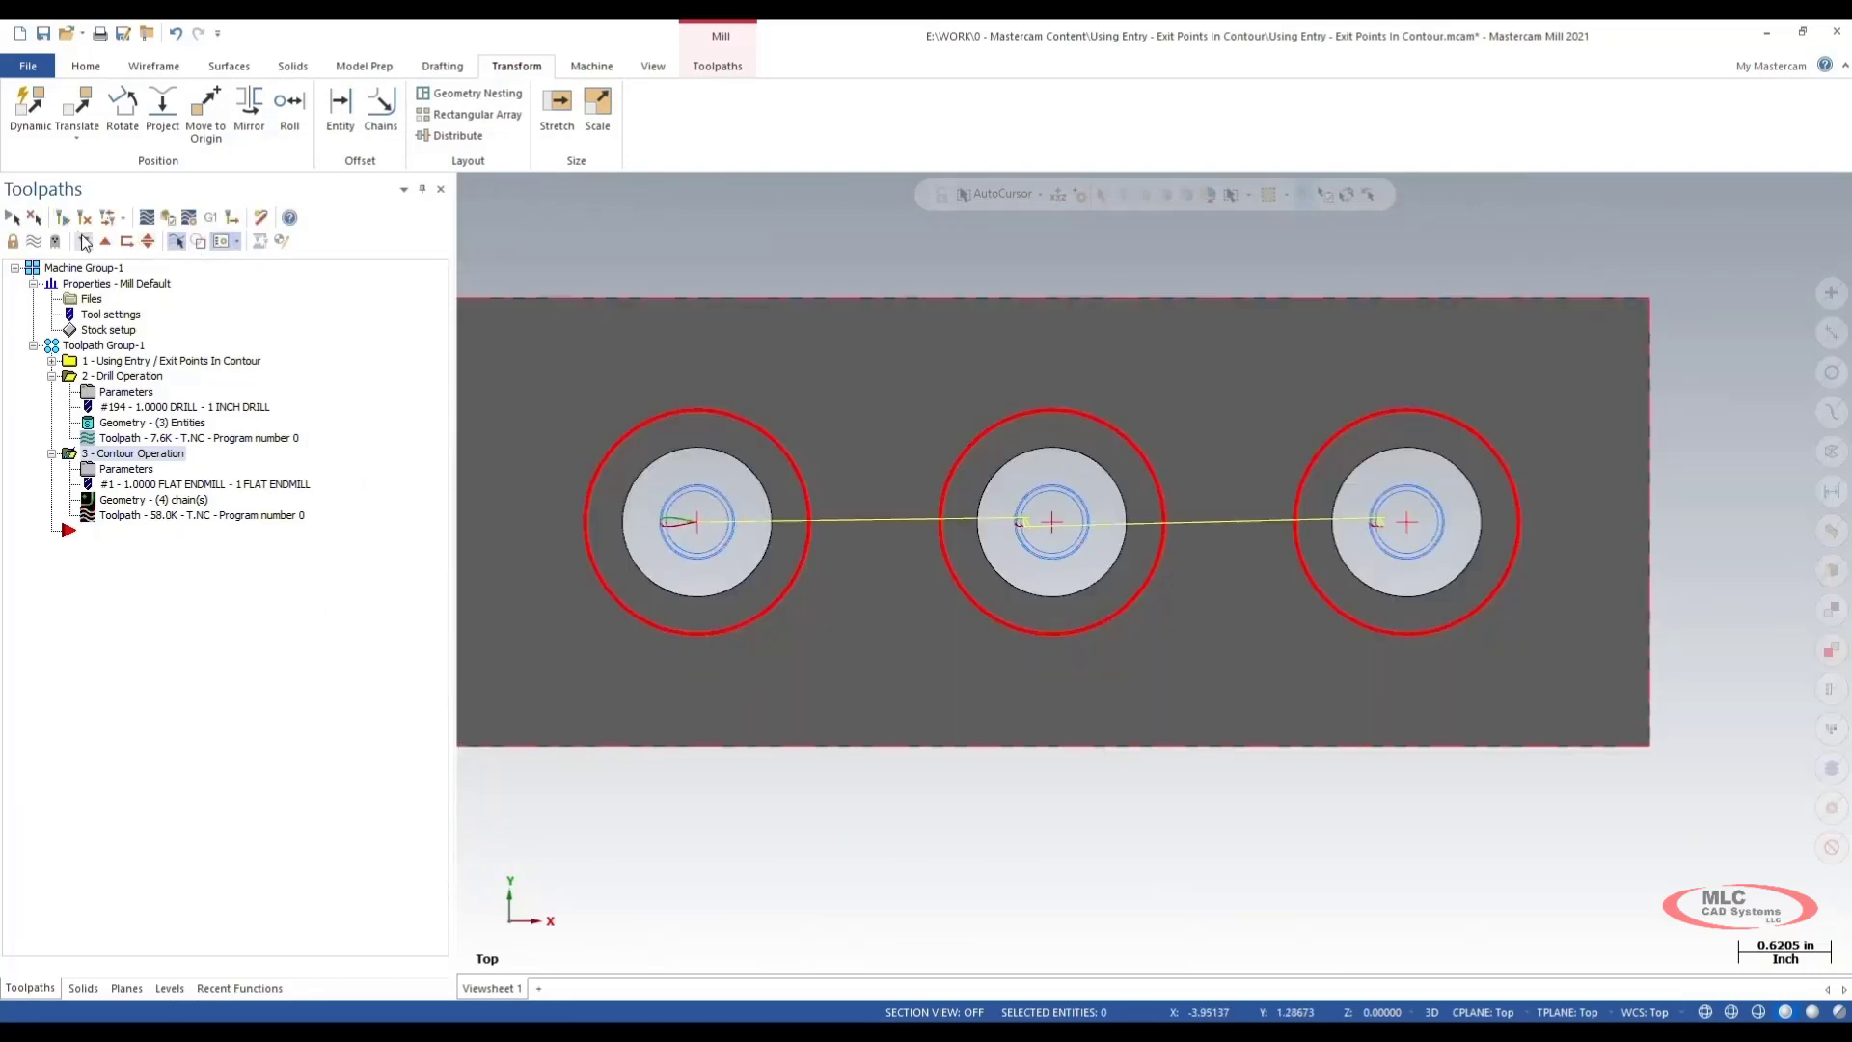
scroll(1024, 530, up, 5)
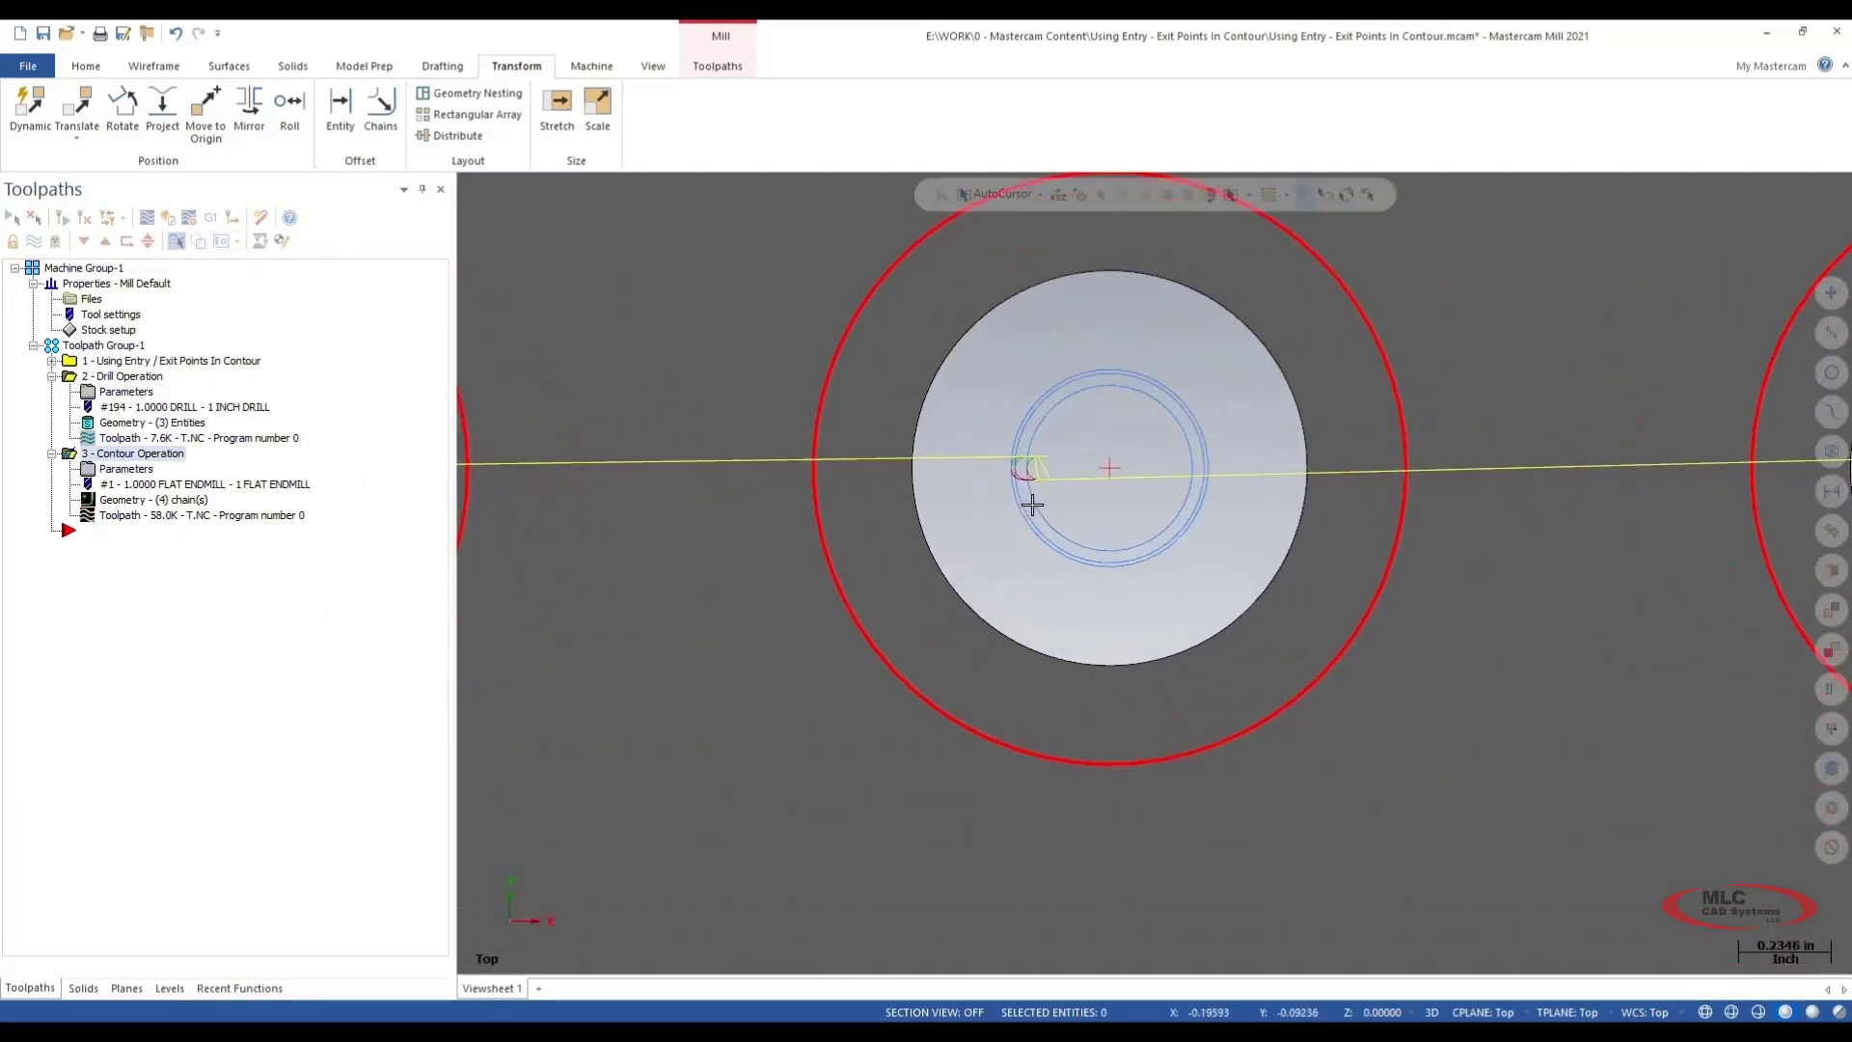
scroll(1031, 505, up, 4)
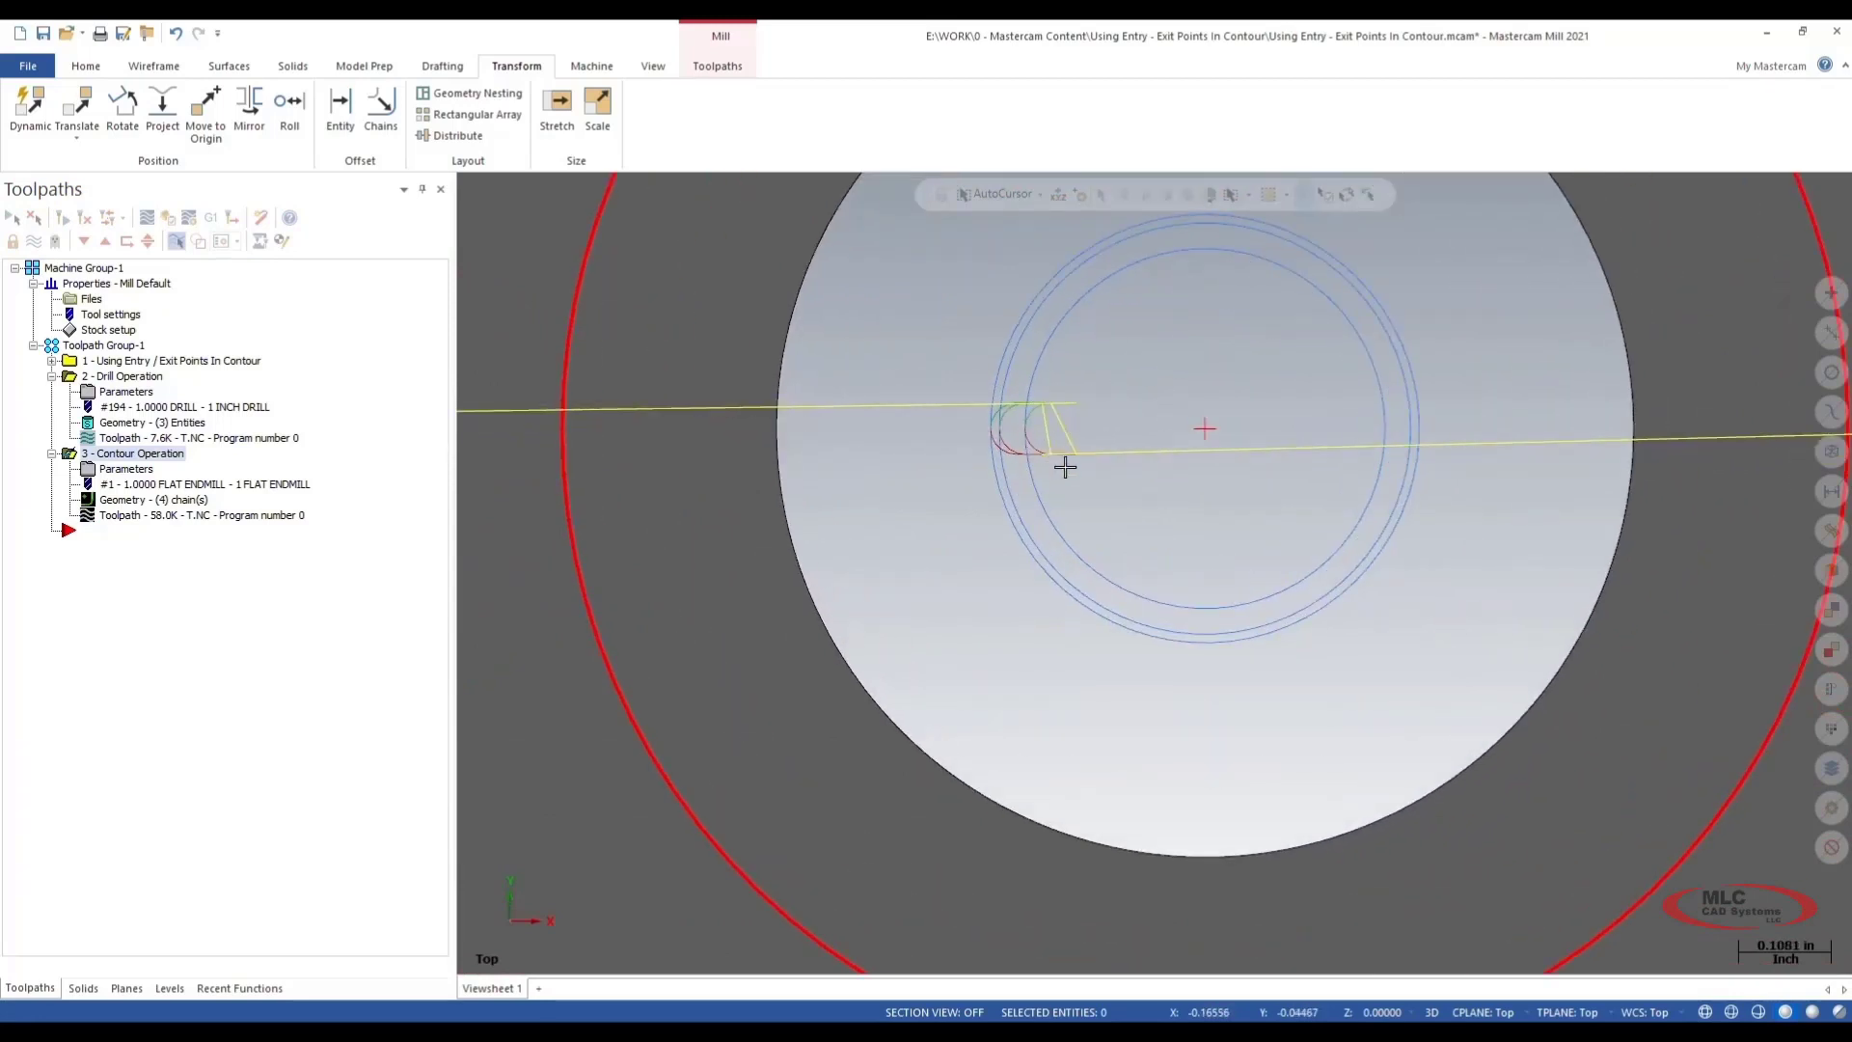
scroll(1020, 464, down, 6)
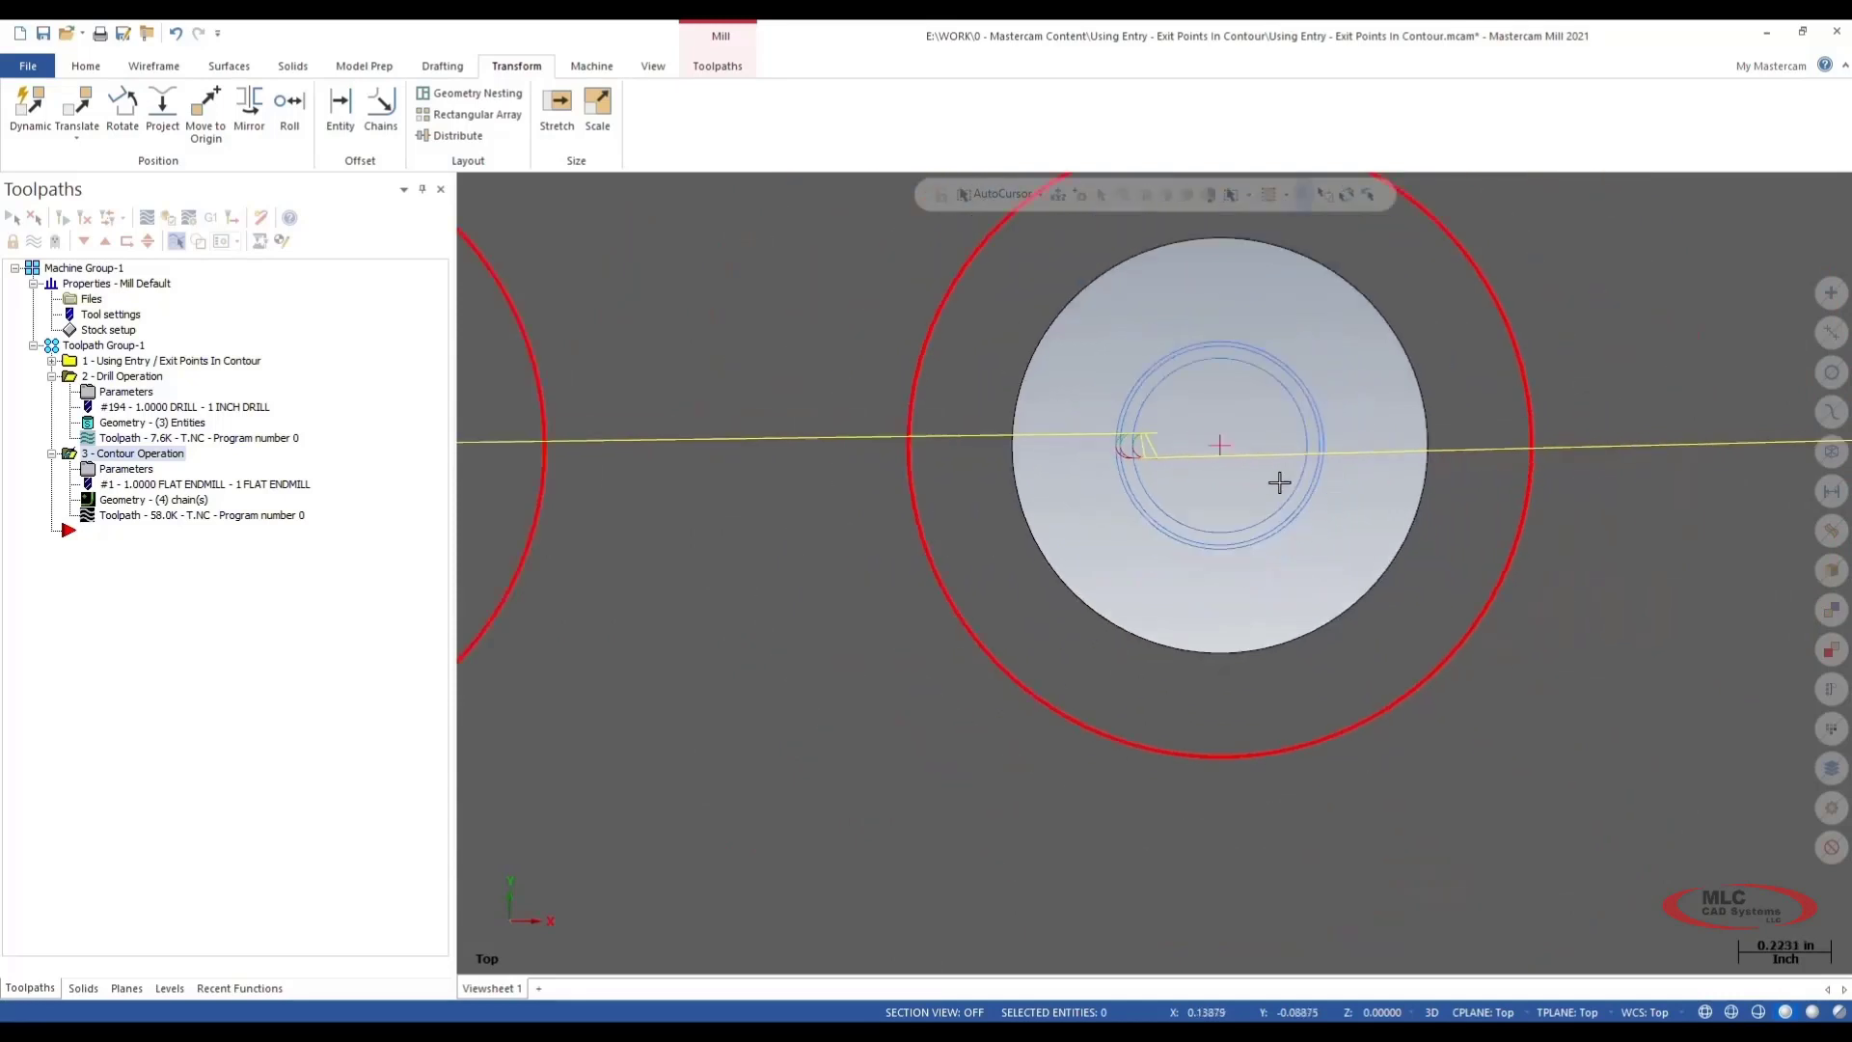
scroll(618, 454, up, 5)
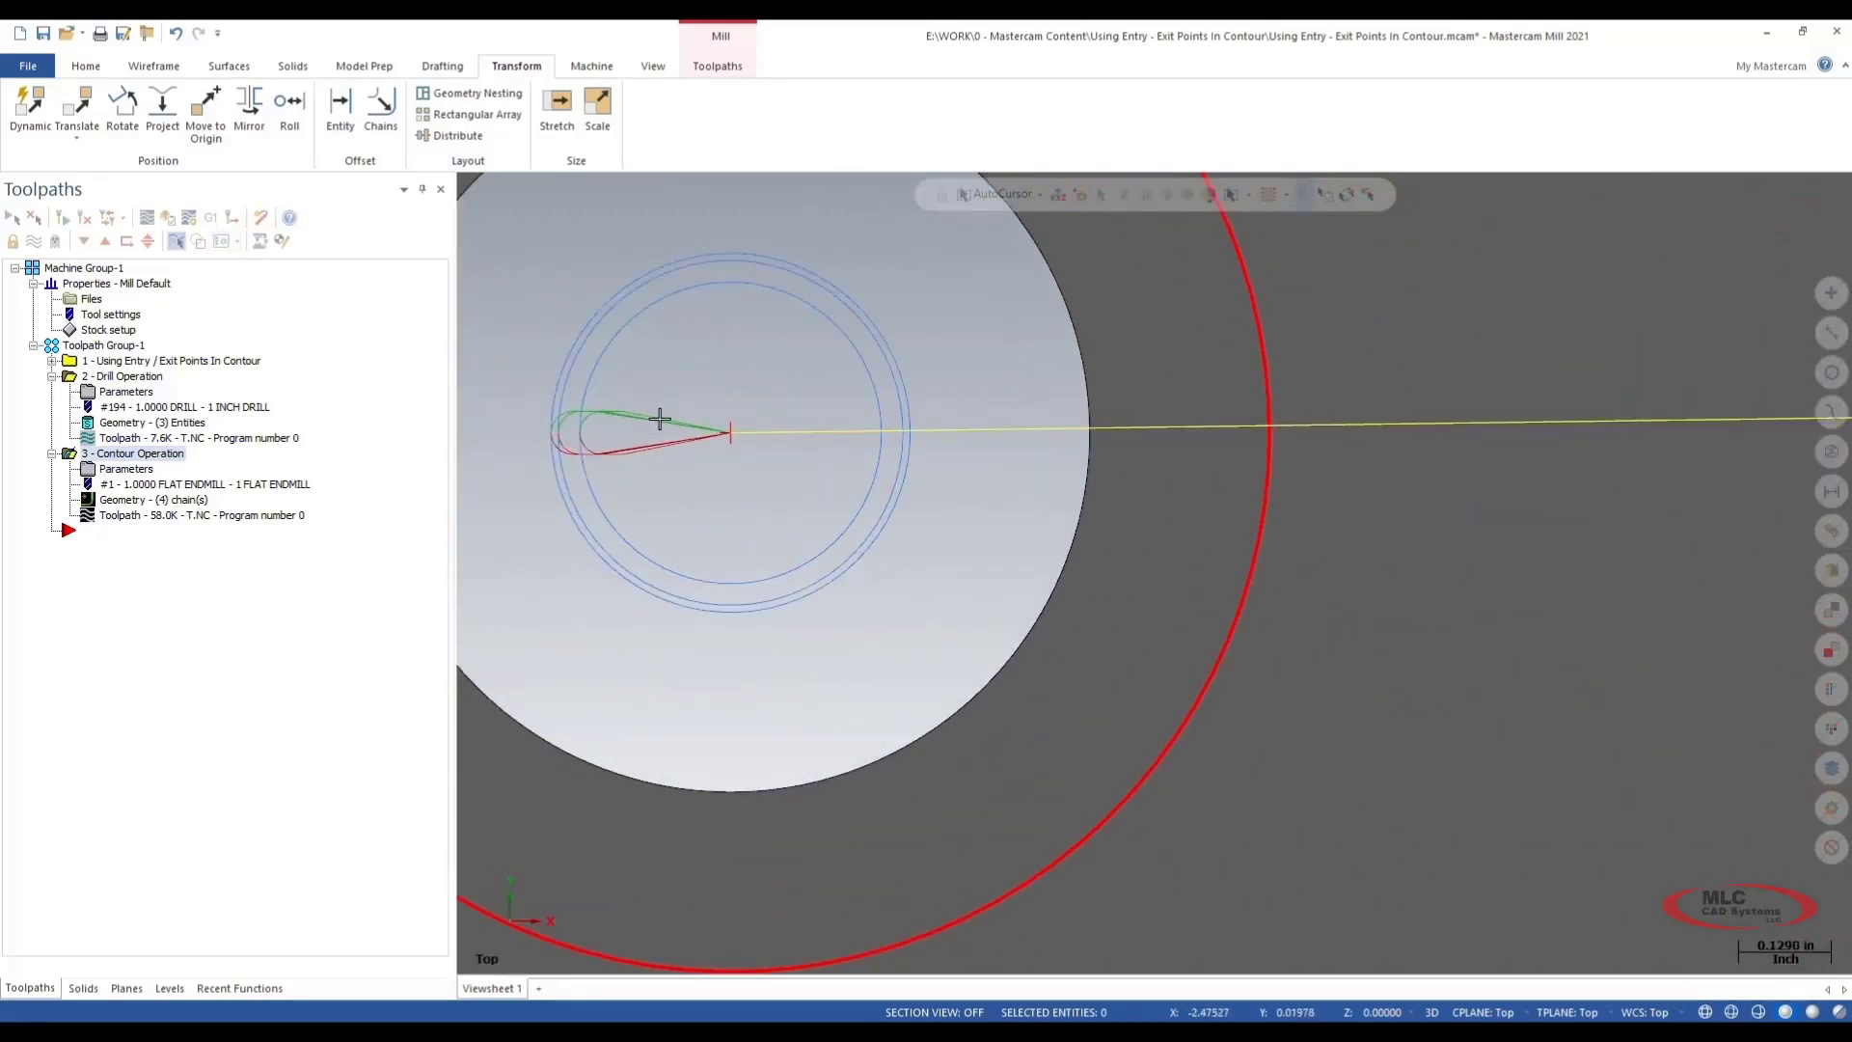
scroll(728, 437, down, 5)
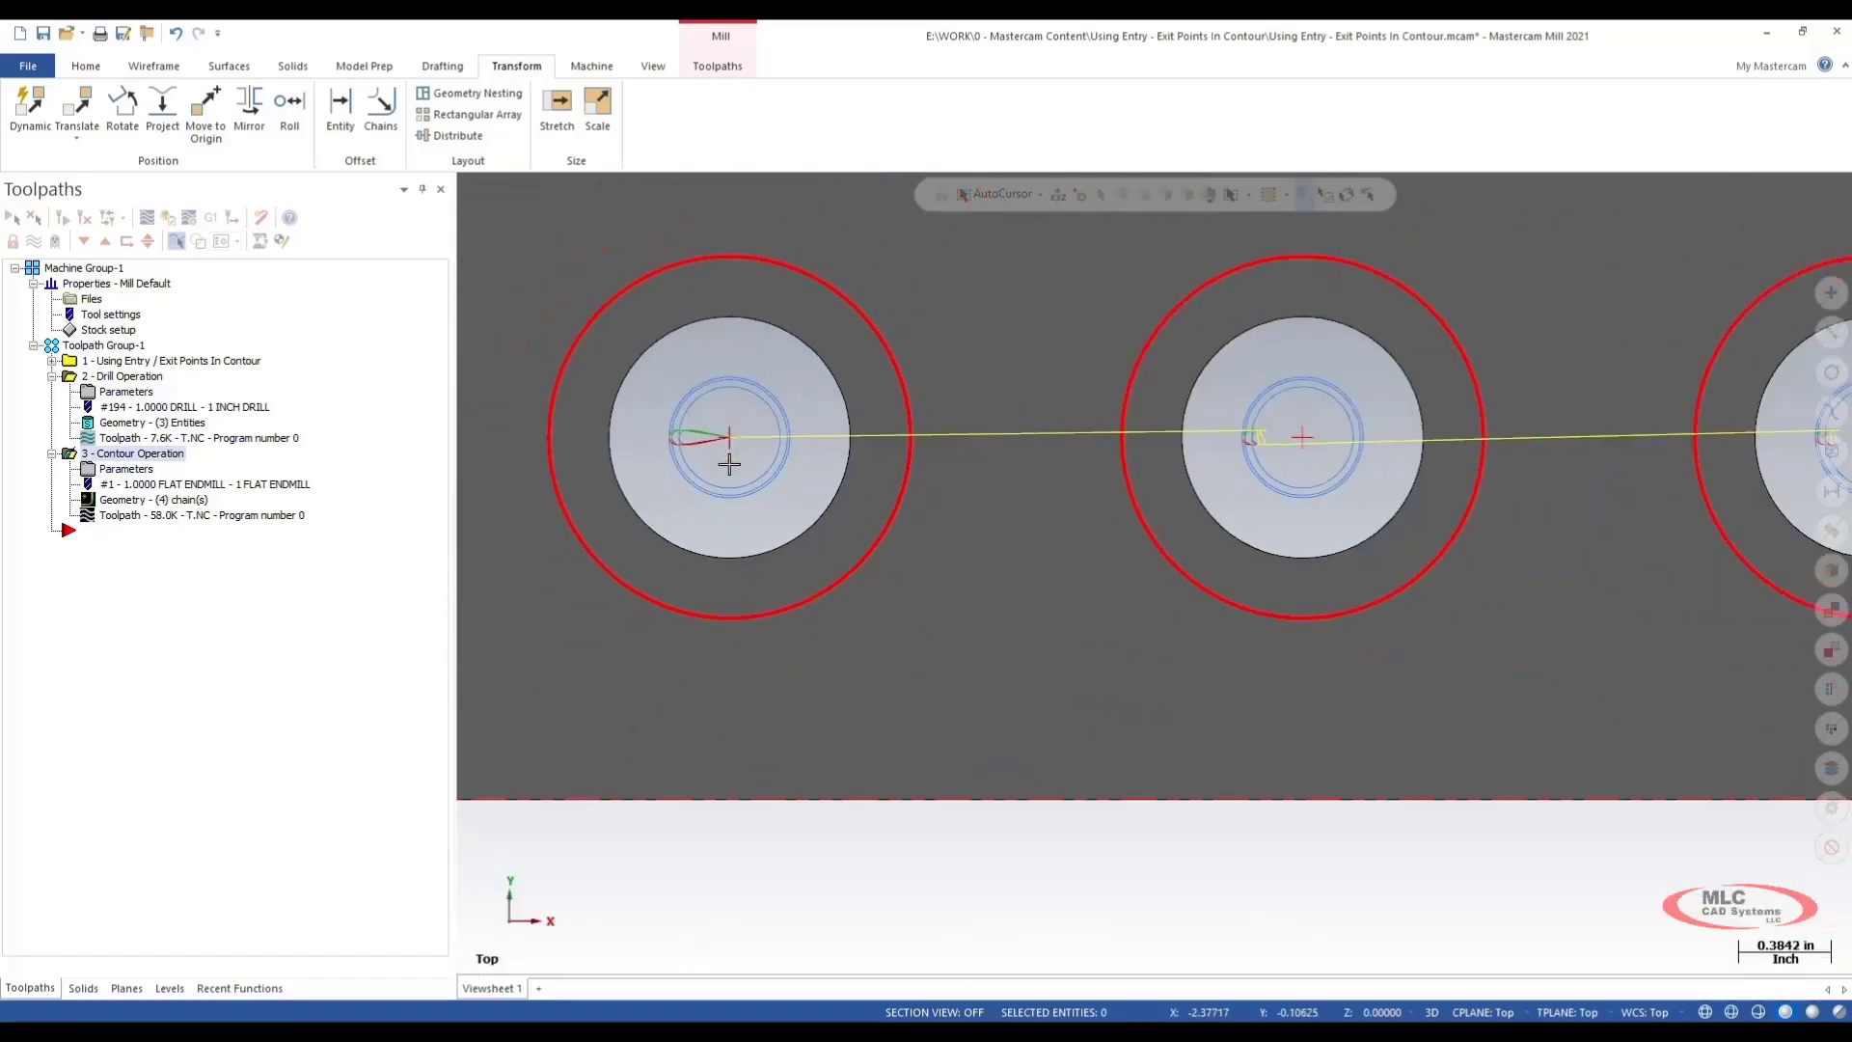
scroll(729, 465, down, 3)
Return to the Isometric (WCS) view and reopen the contour's parameters
right_click(831, 250)
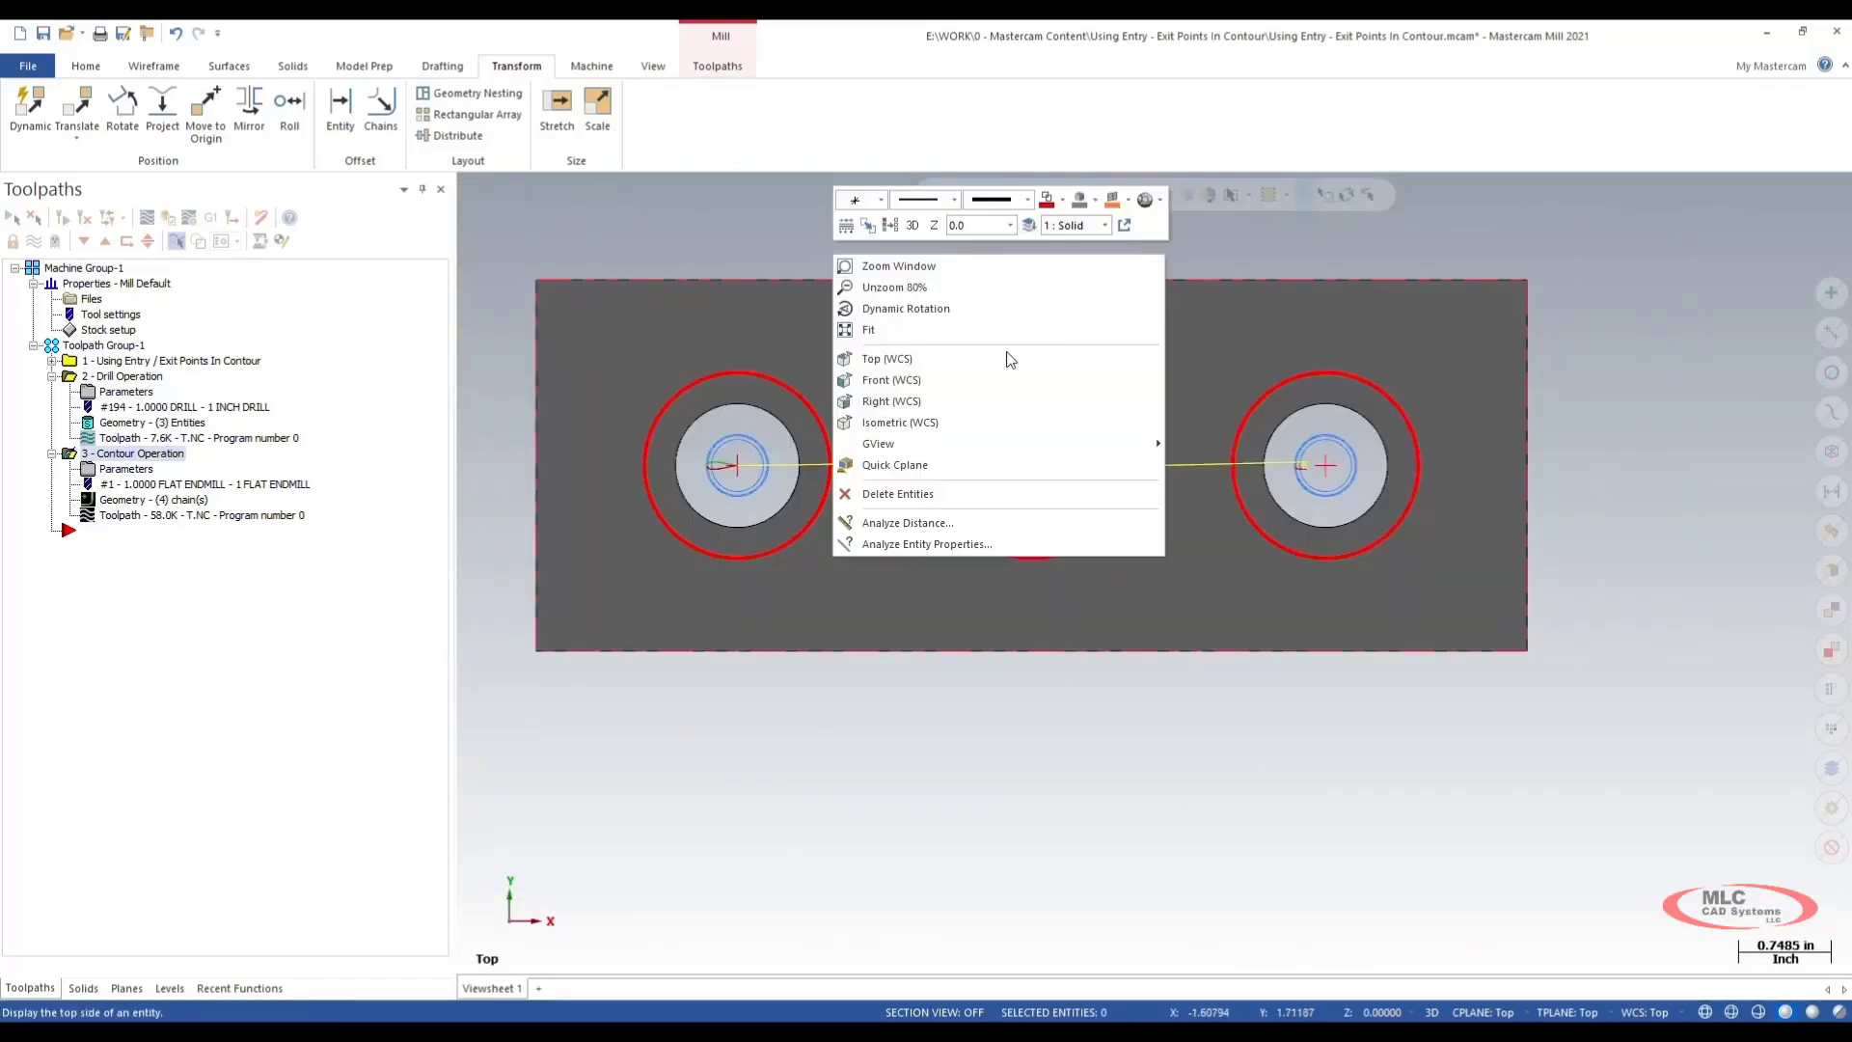
click(934, 419)
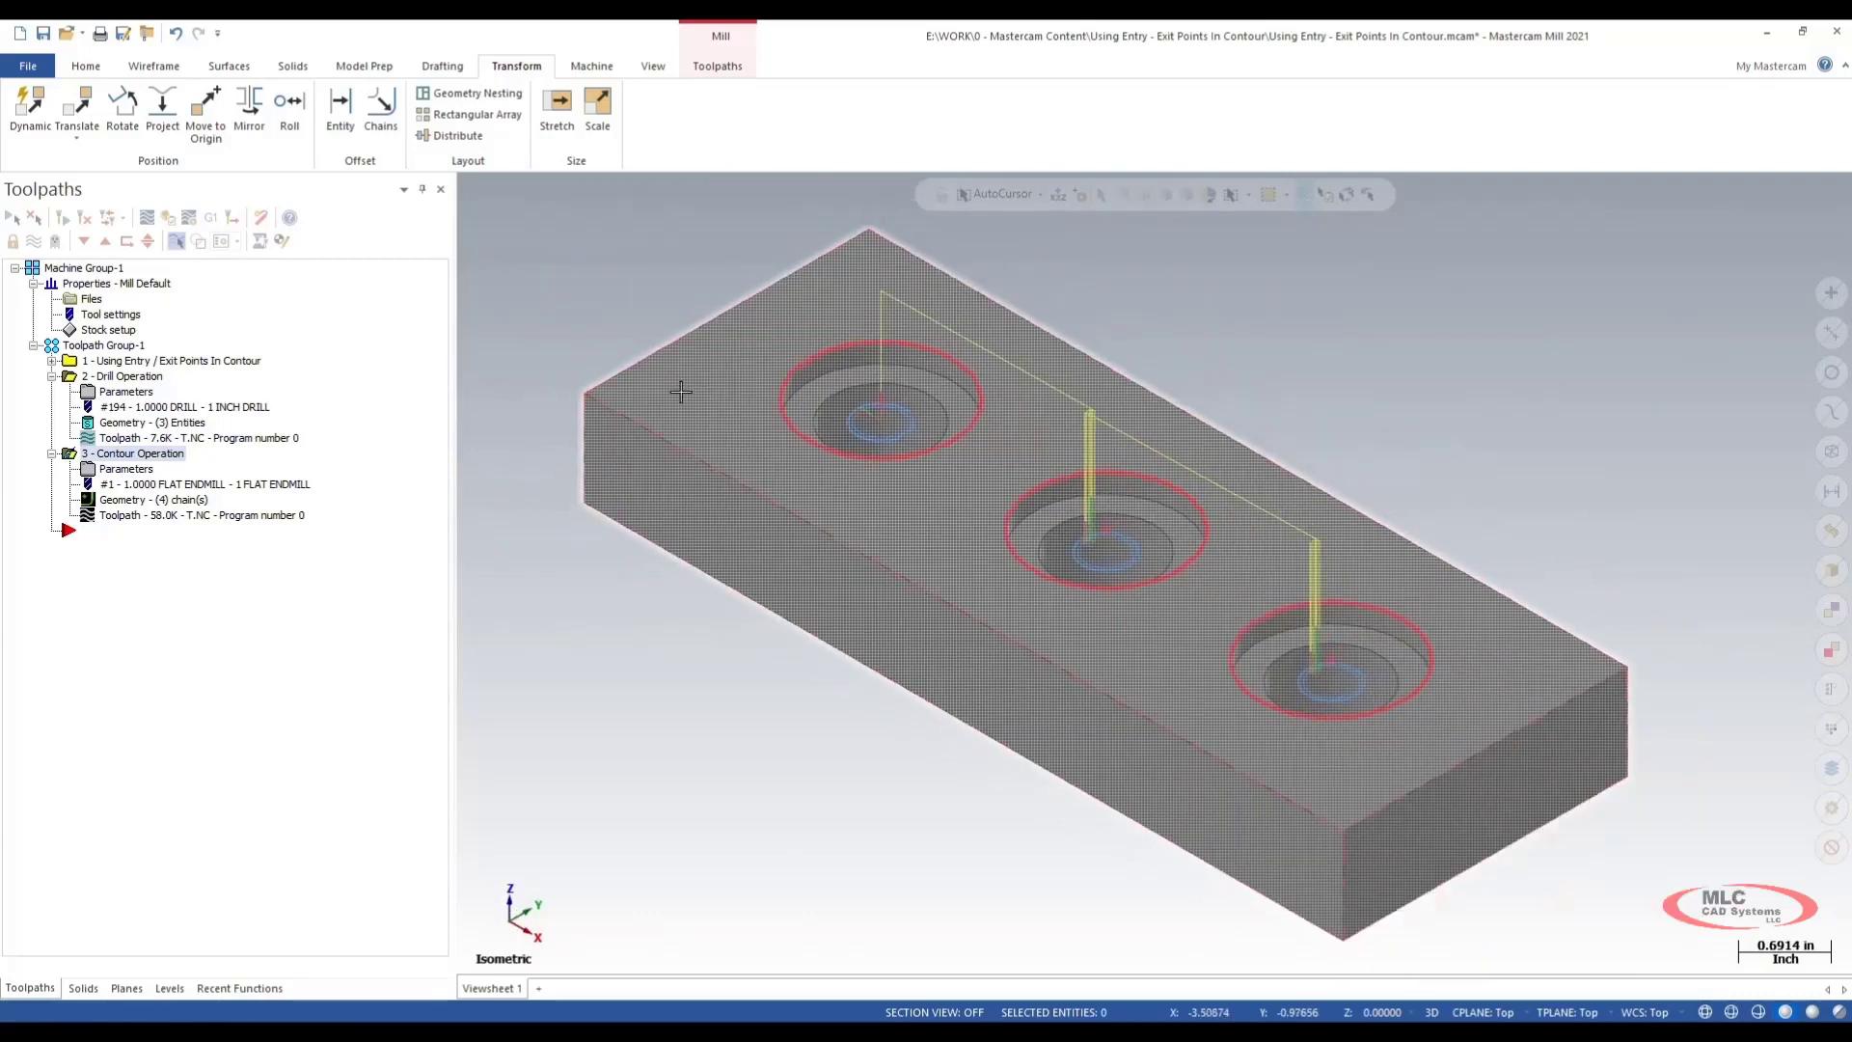
click(116, 472)
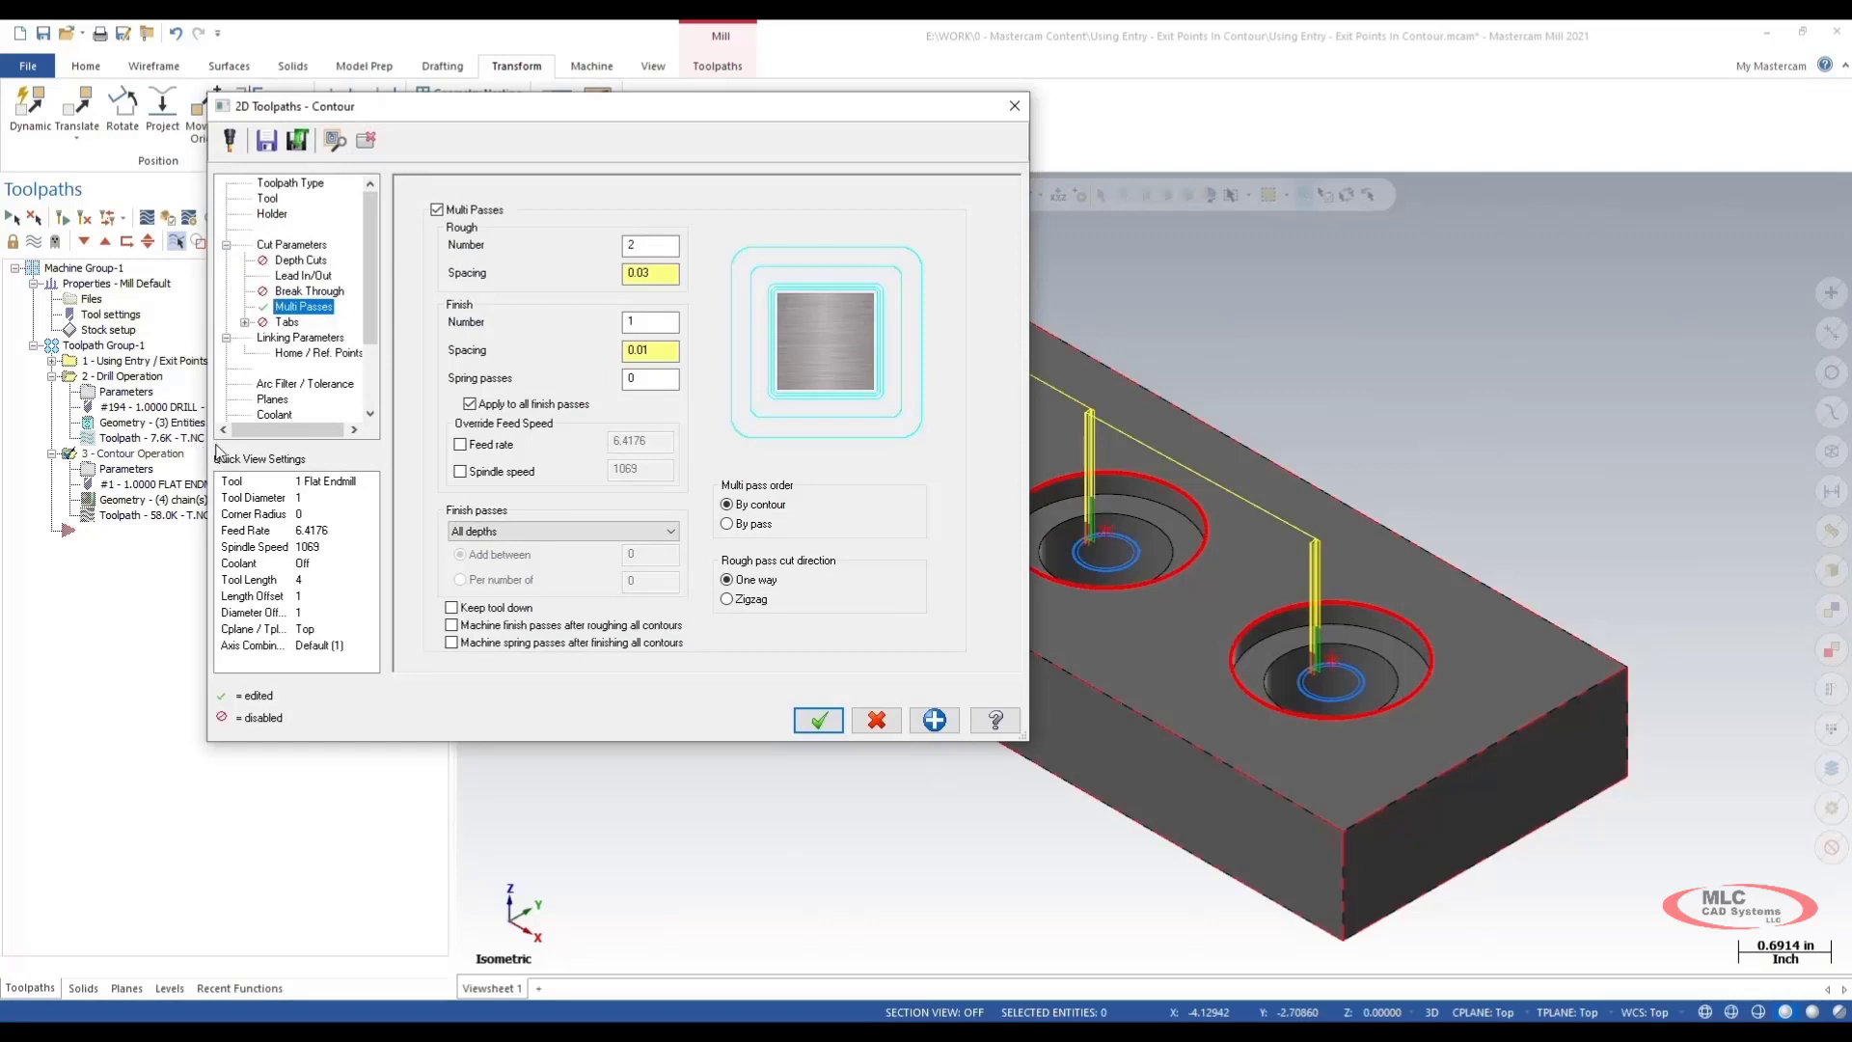
Uncheck Multi Passes, then open the 4-chain list from the Toolpath Type page
click(437, 210)
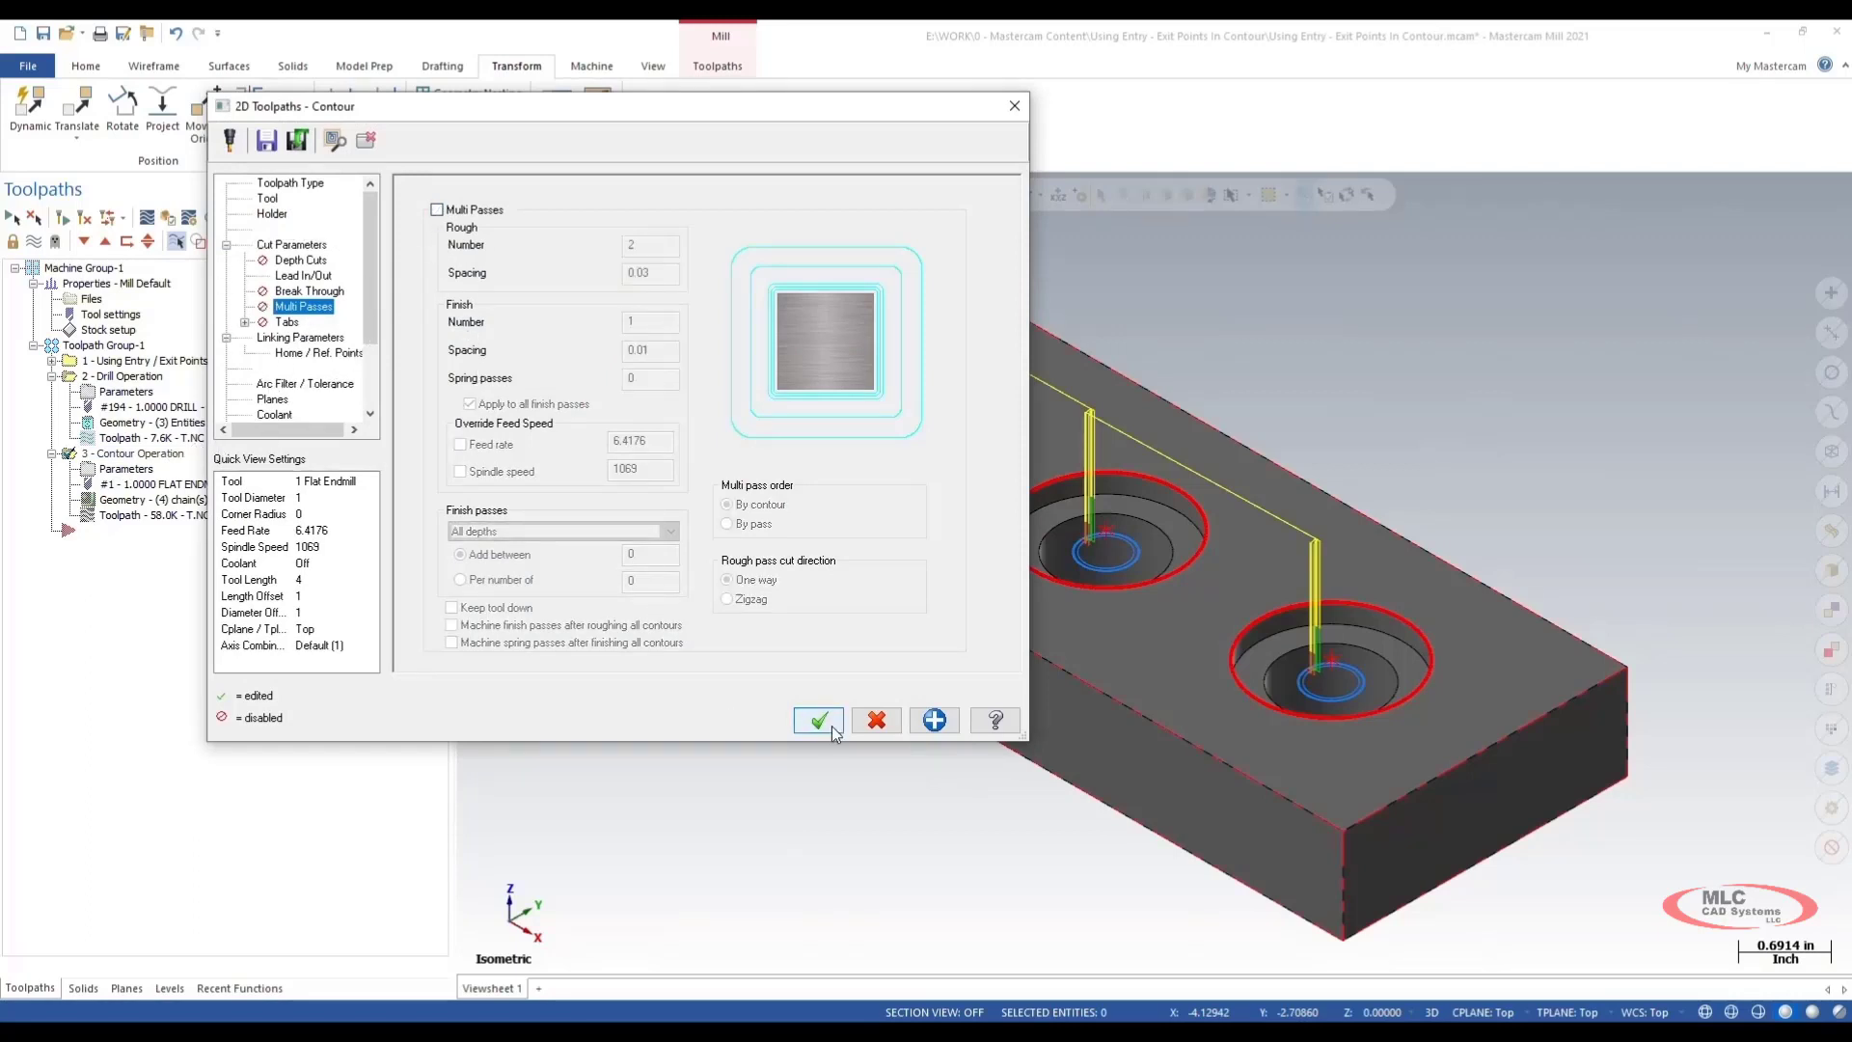
click(314, 183)
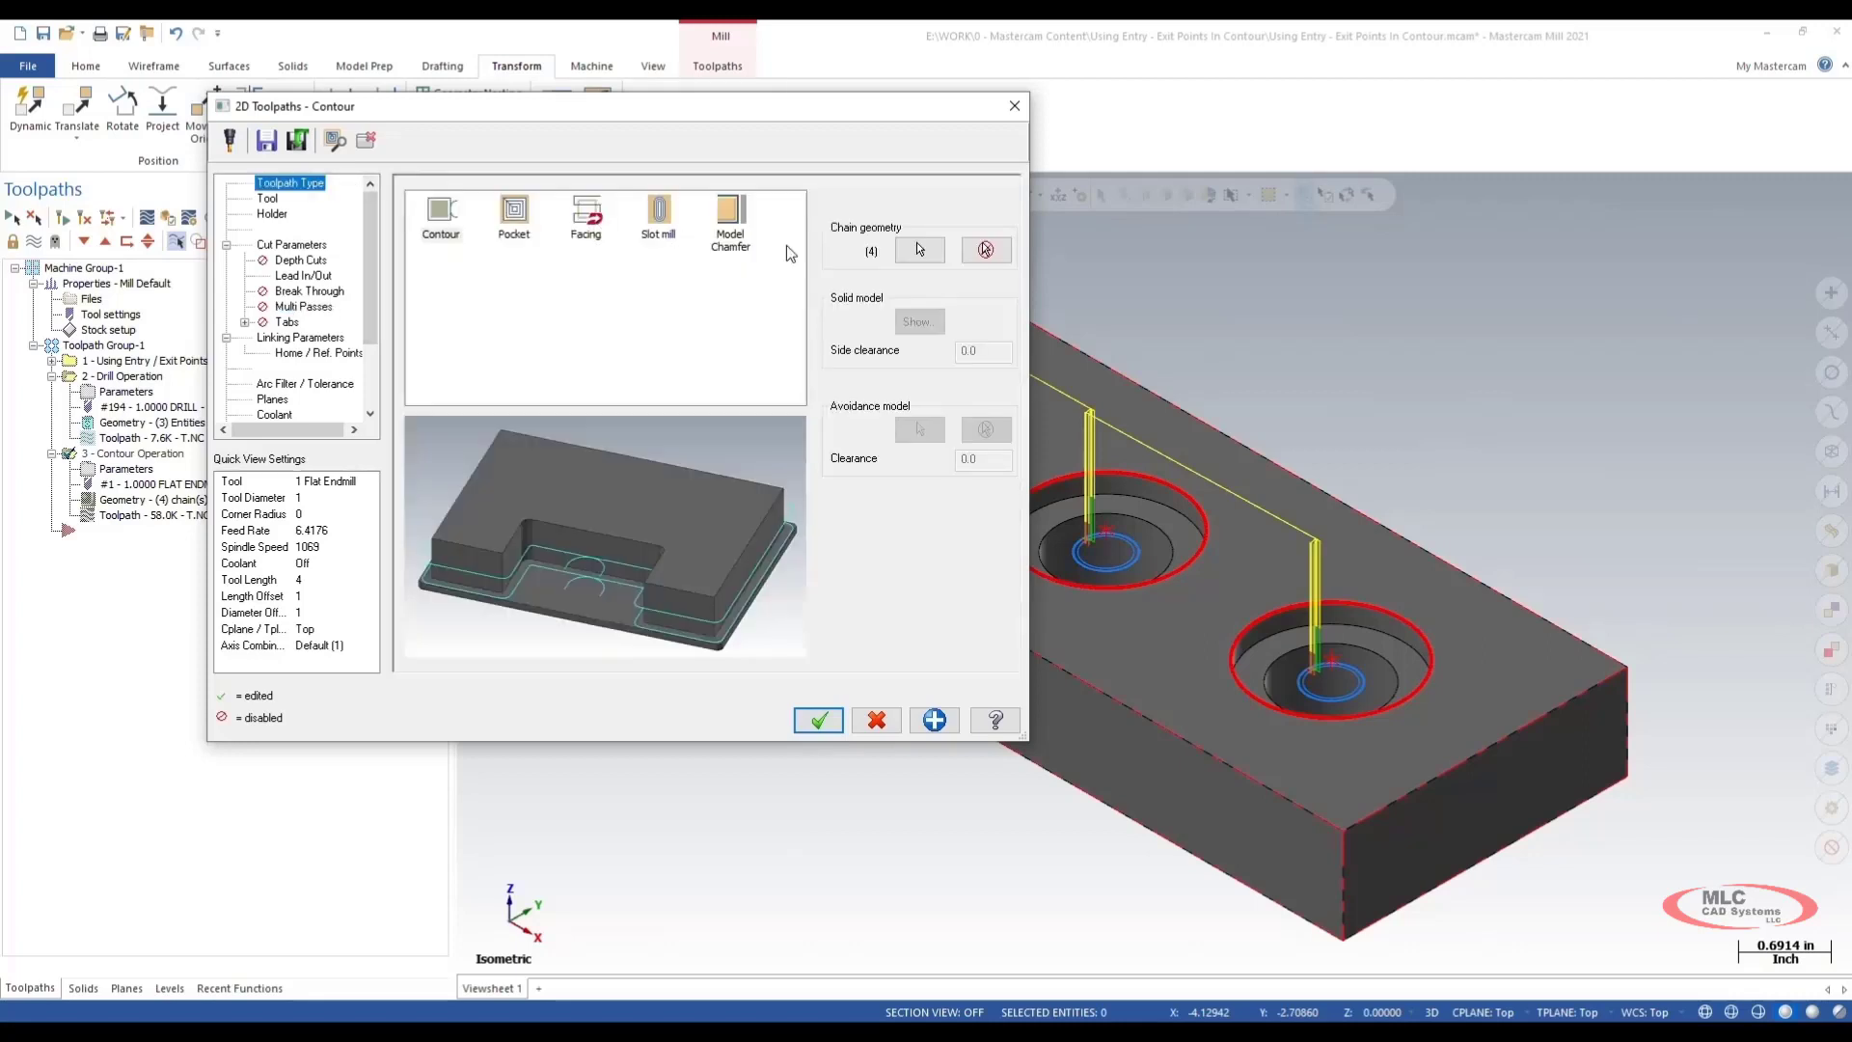
click(917, 248)
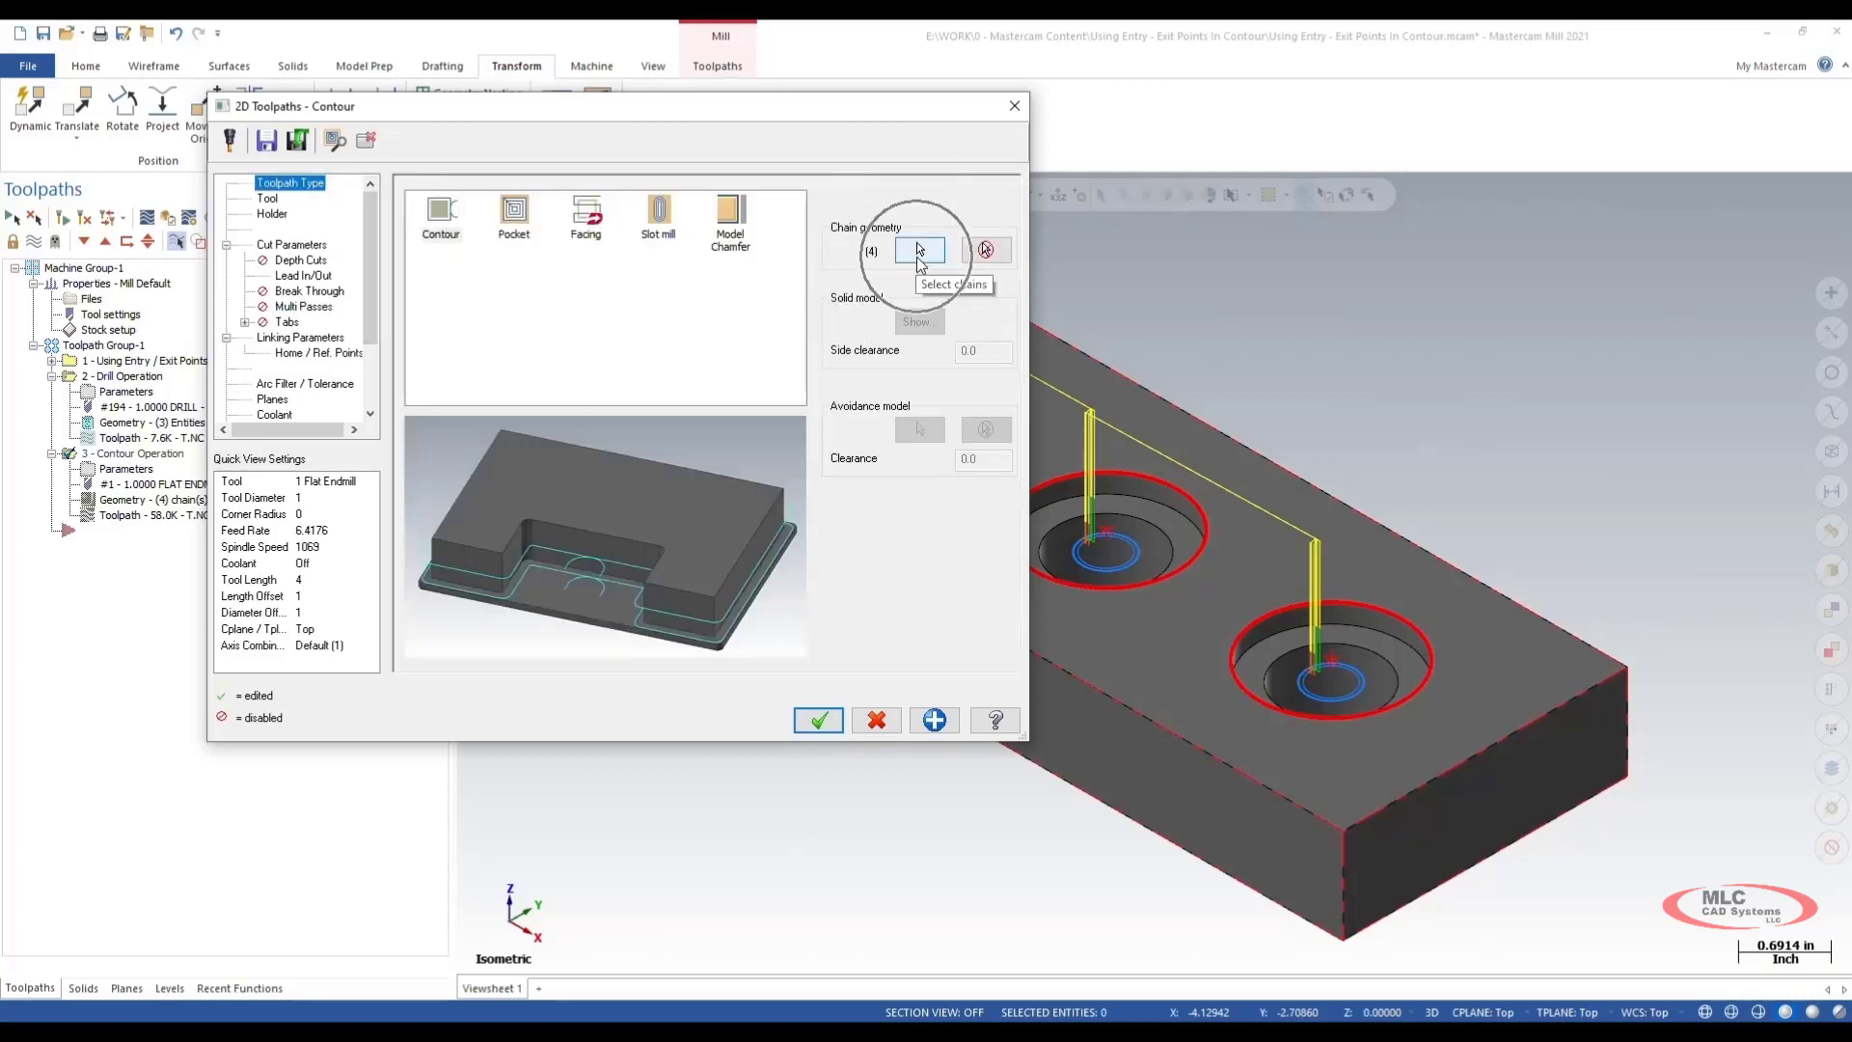
Move Chain Point 13 between Hole 2 and Hole 3 and rename it 'Point 1'
drag(60, 253, 98, 311)
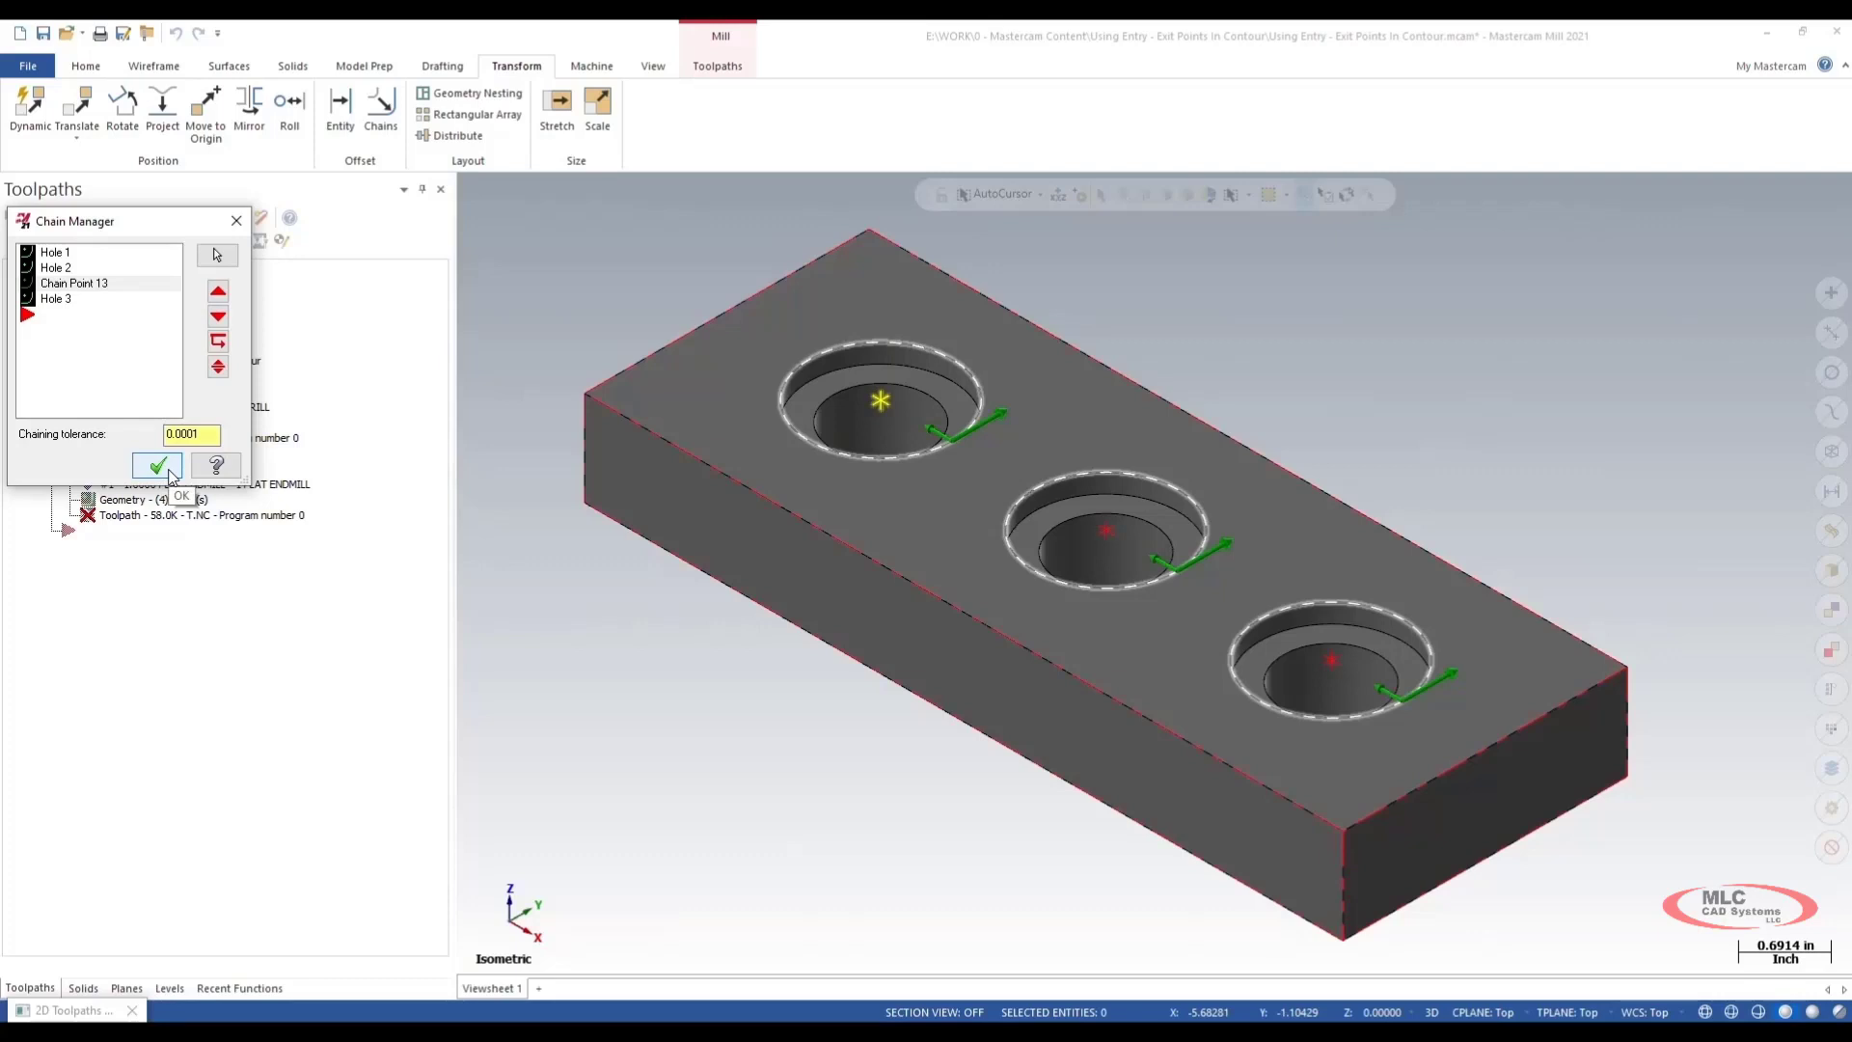
right_click(108, 295)
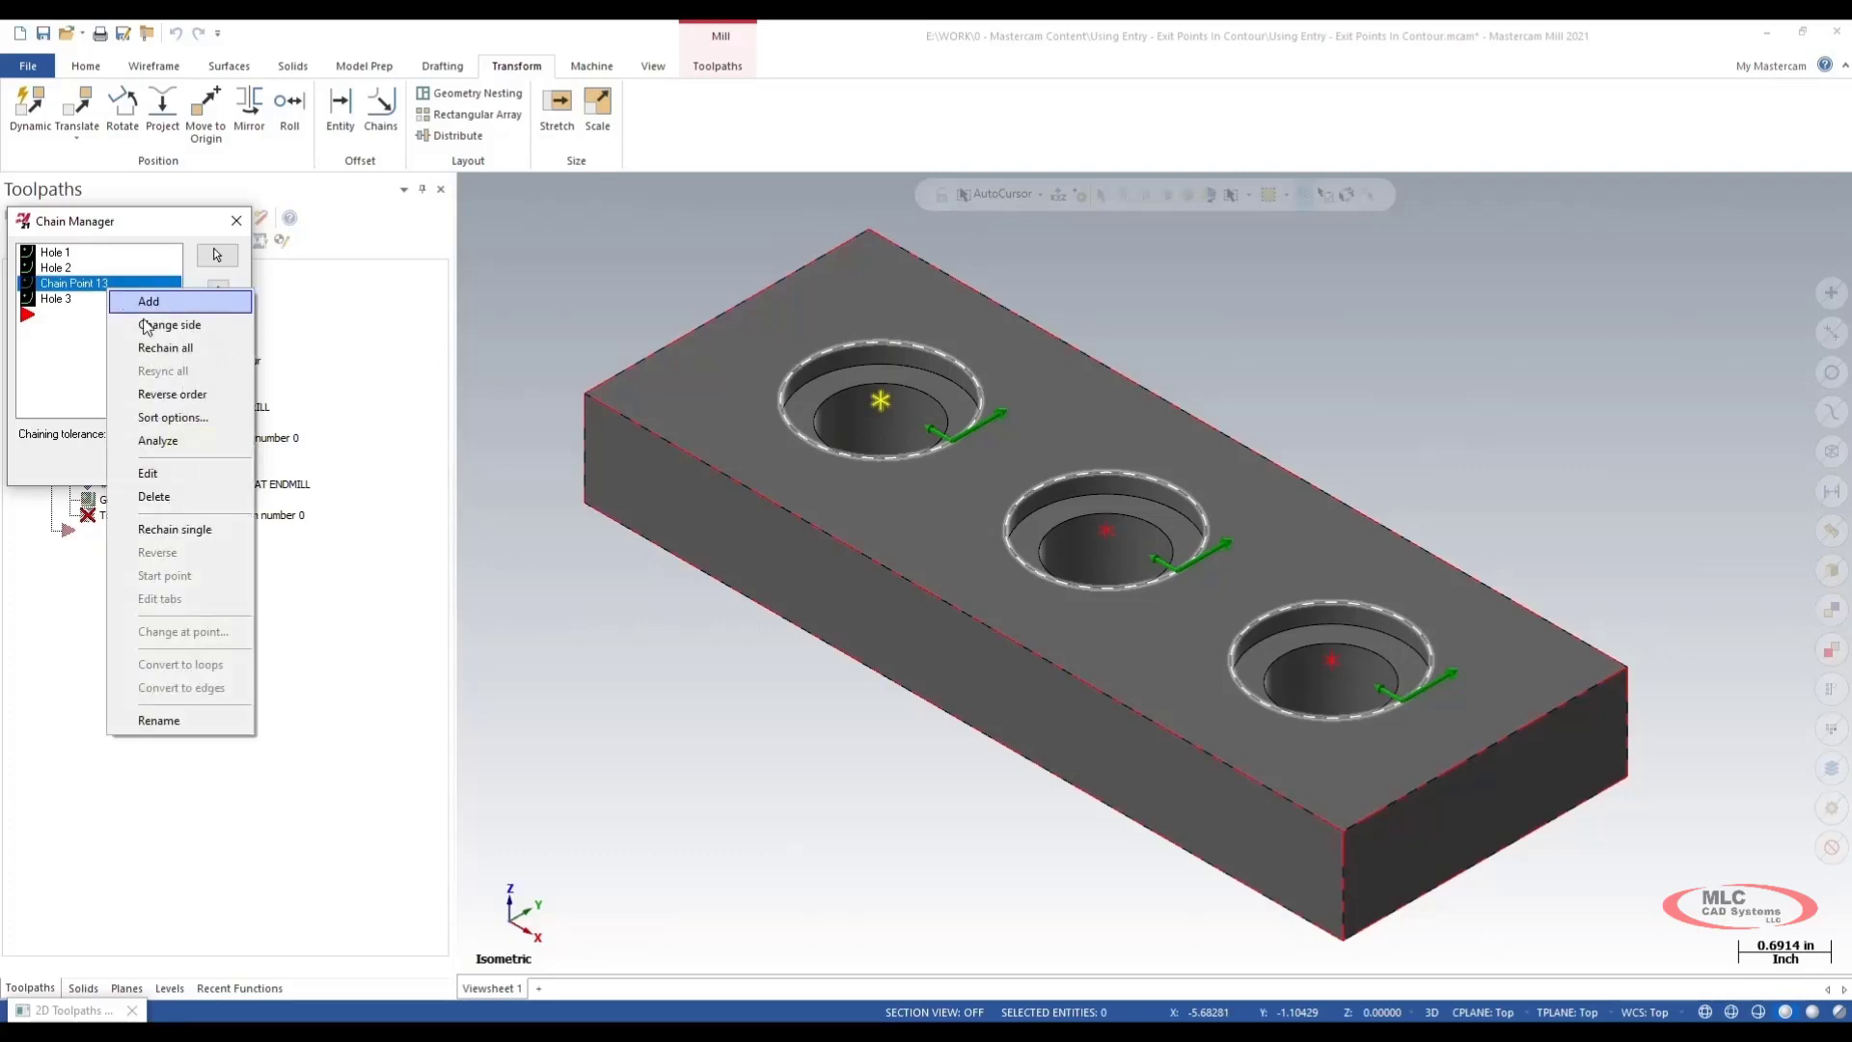
click(150, 715)
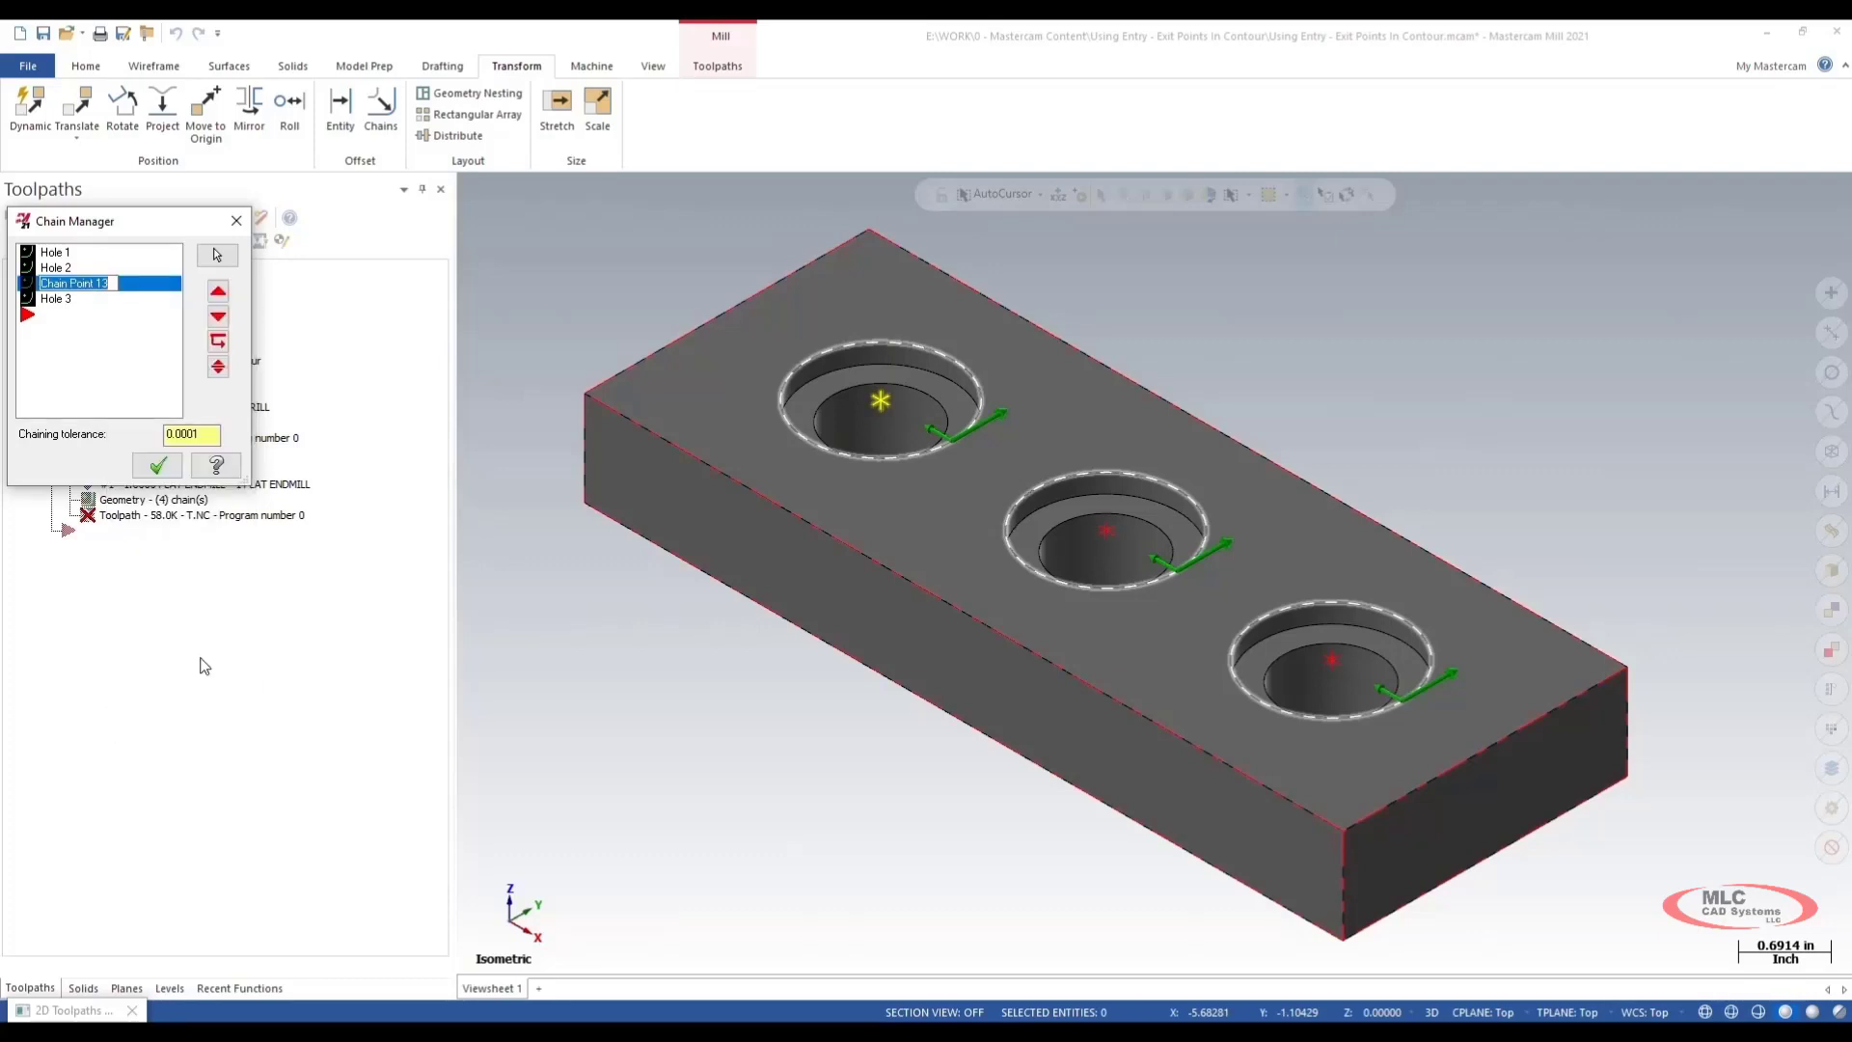
text(Point 1)
key(Return)
Accept the new chain list and contour parameters, then regenerate the toolpath
click(177, 471)
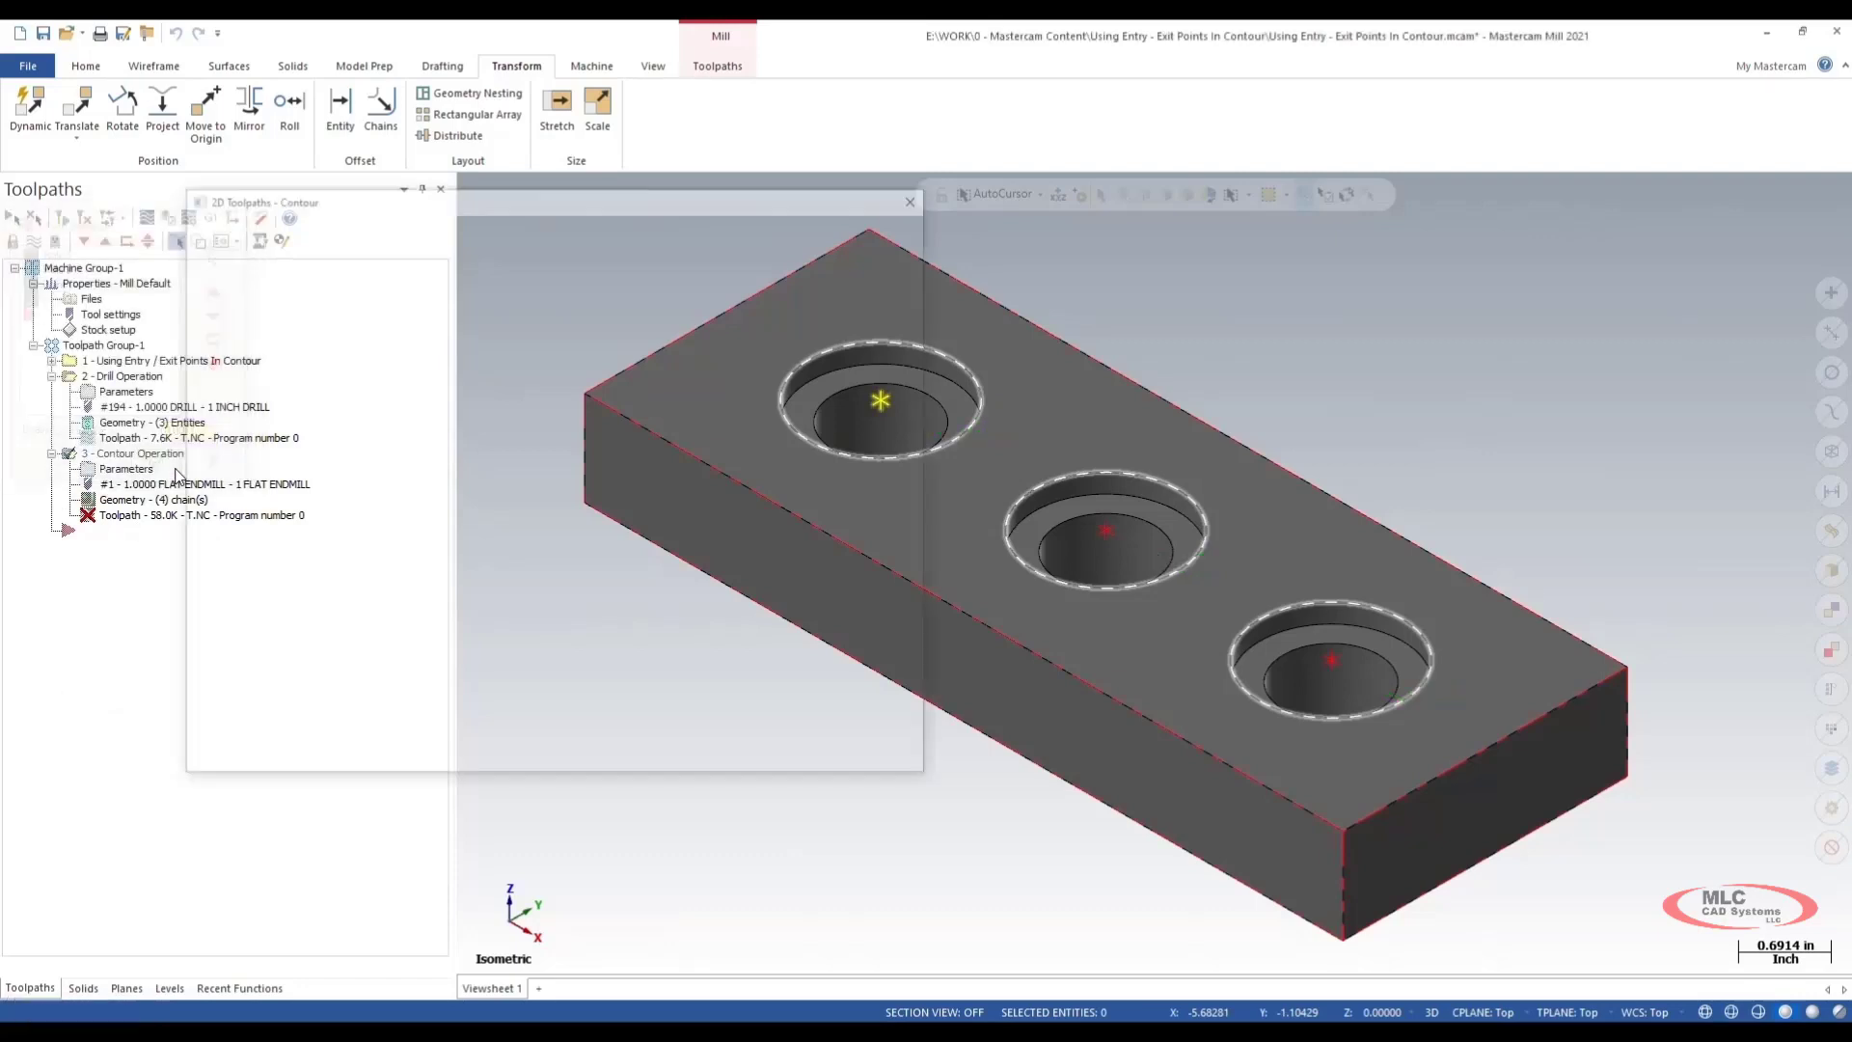
click(818, 720)
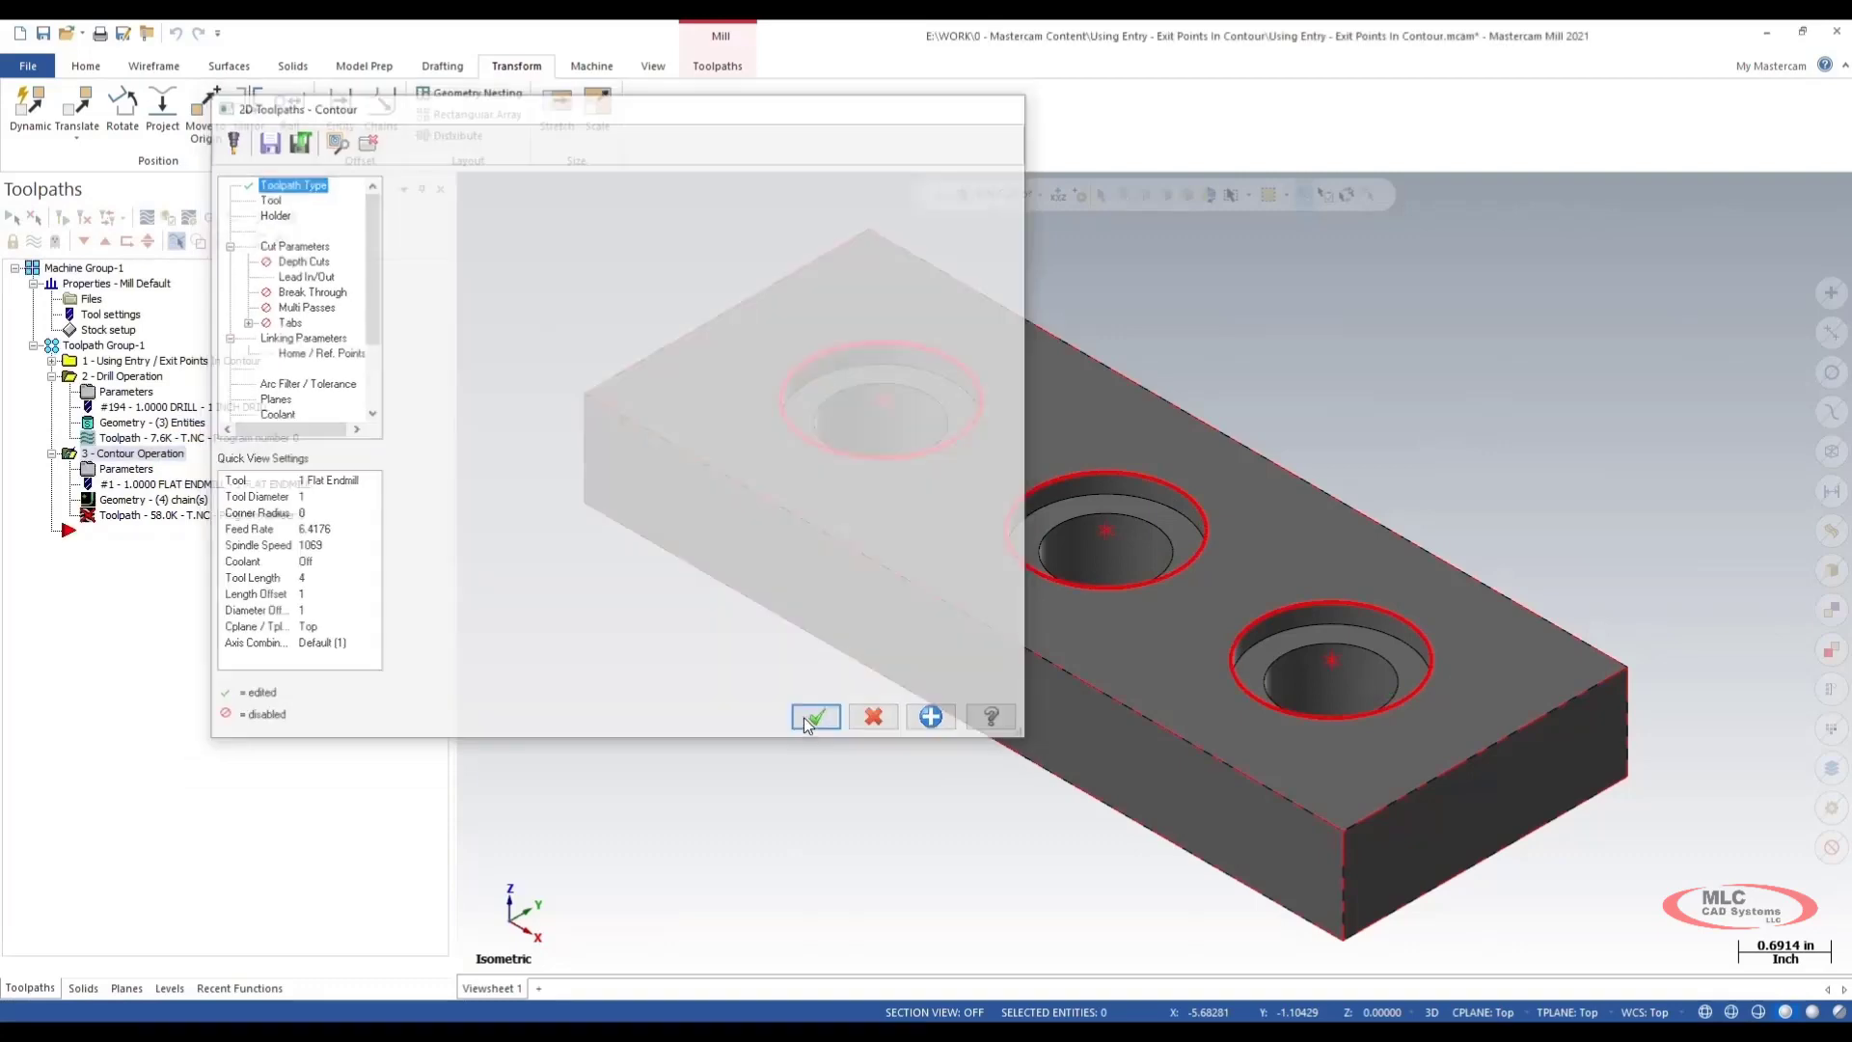
click(62, 219)
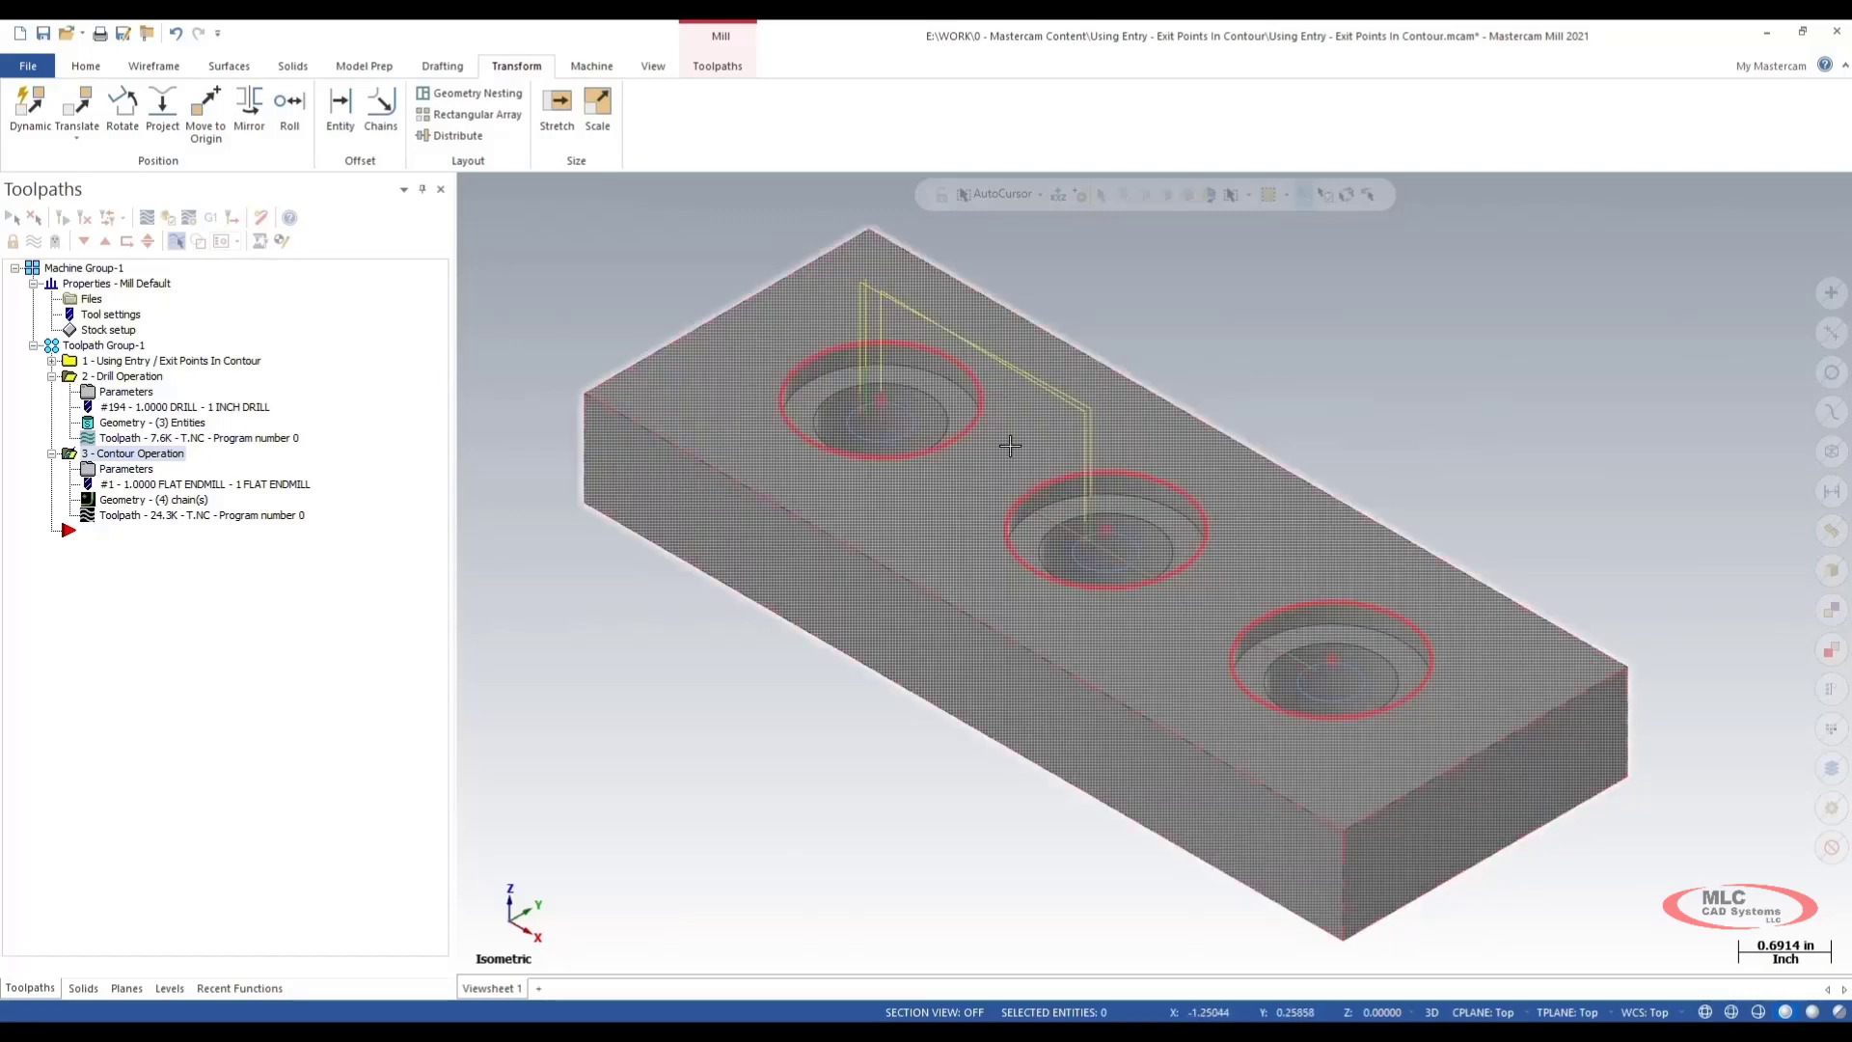
Move Point 1 to the top of the chain order and add the centres of holes 2 and 3 as point chains
click(159, 500)
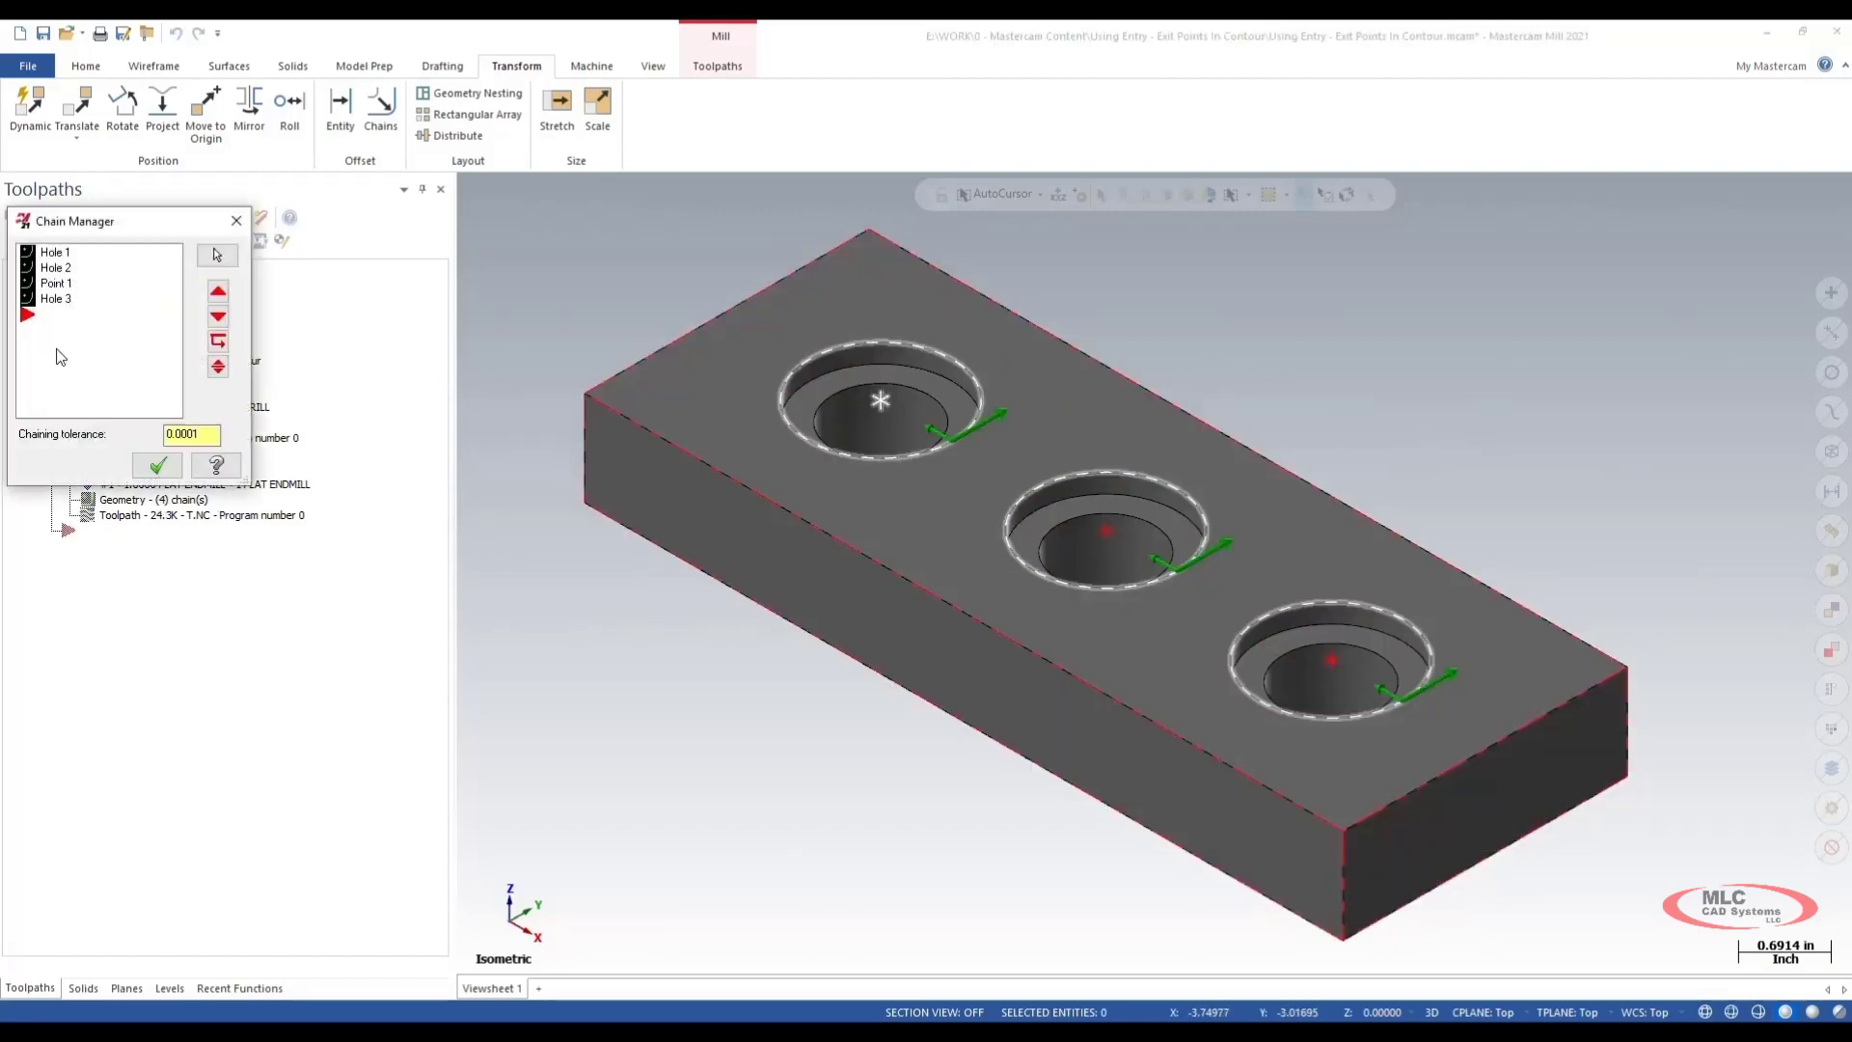
drag(56, 282, 64, 250)
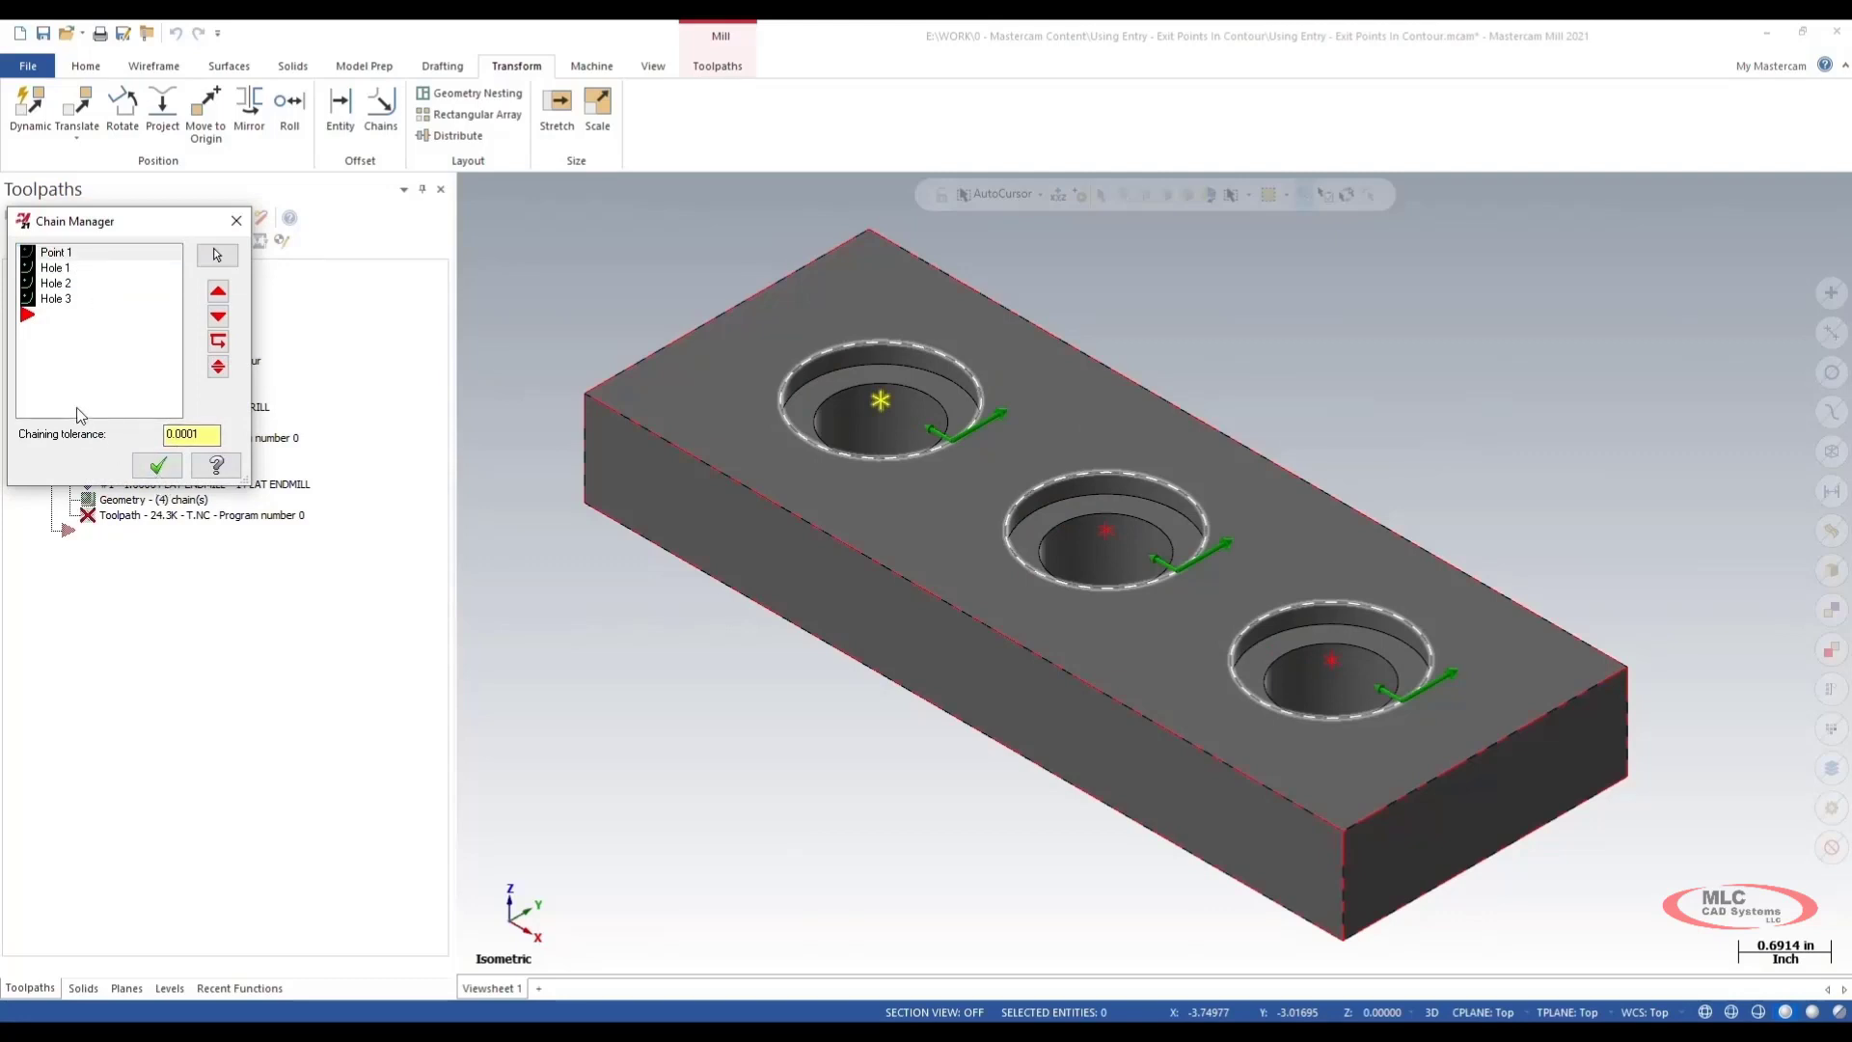
right_click(48, 378)
click(113, 392)
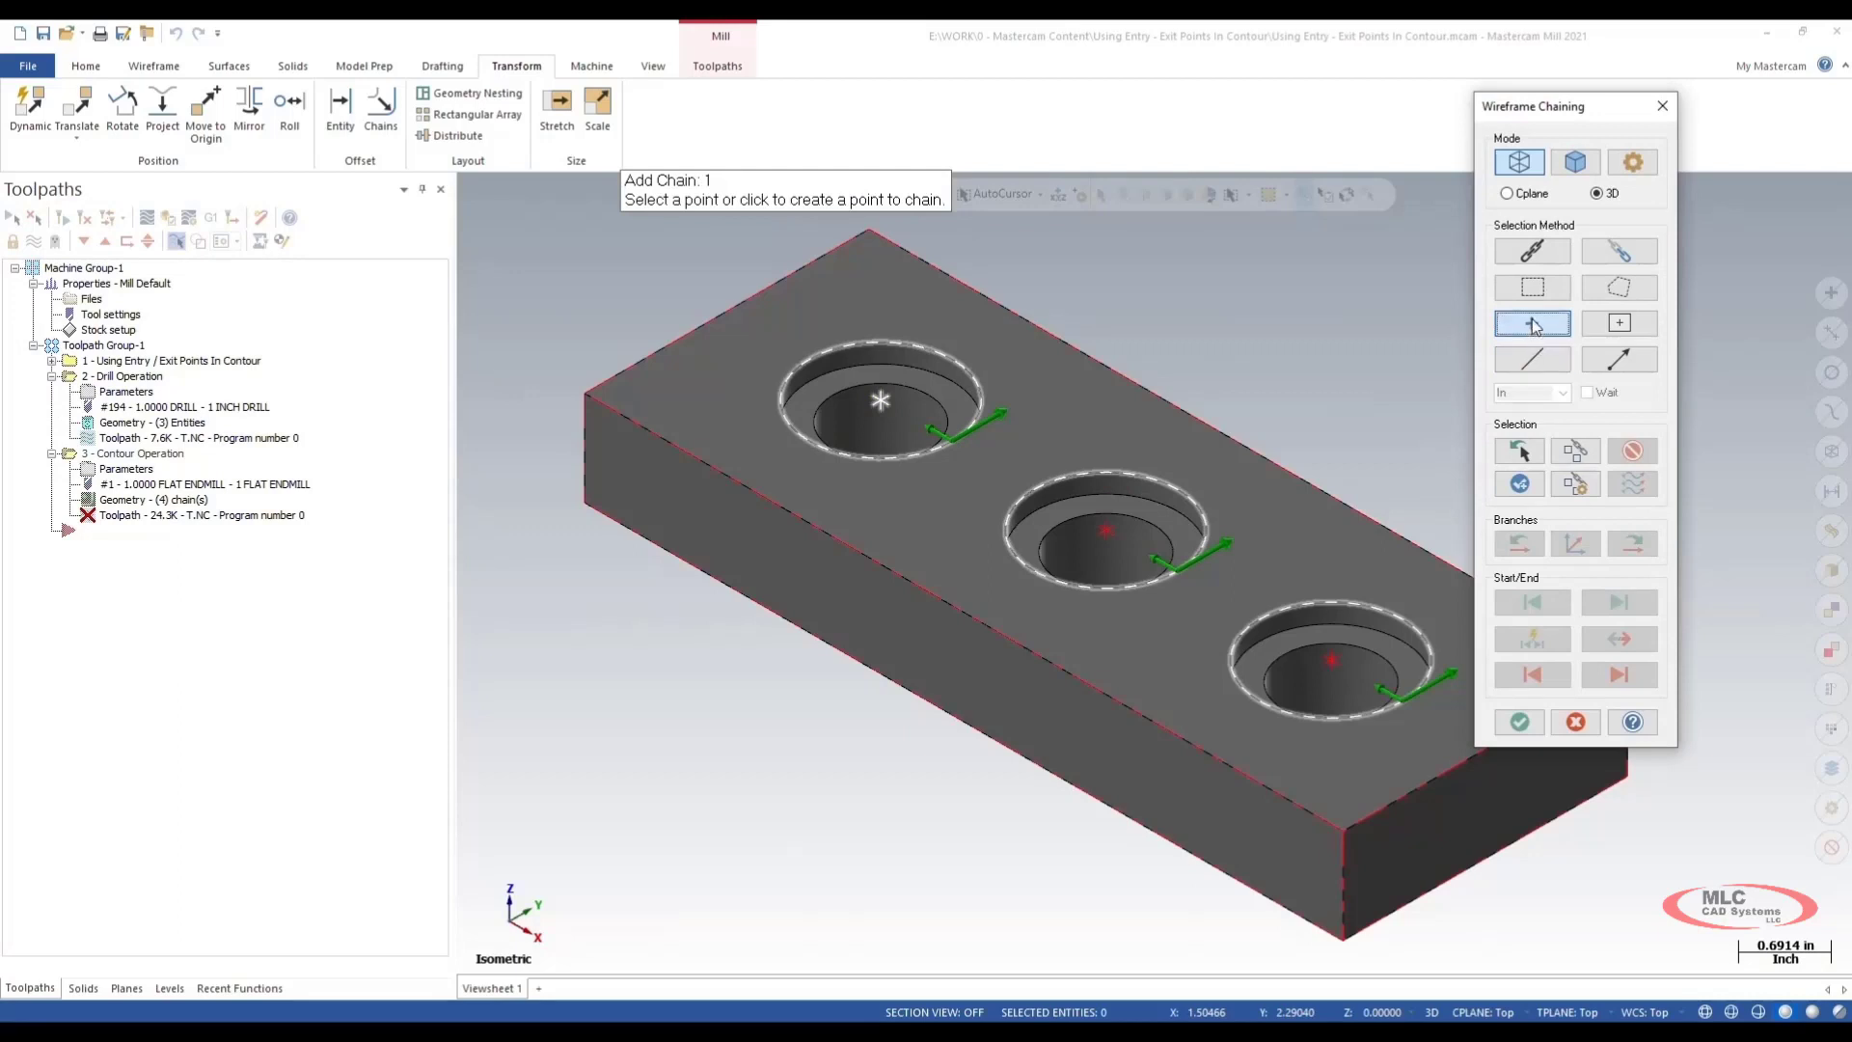
click(1106, 530)
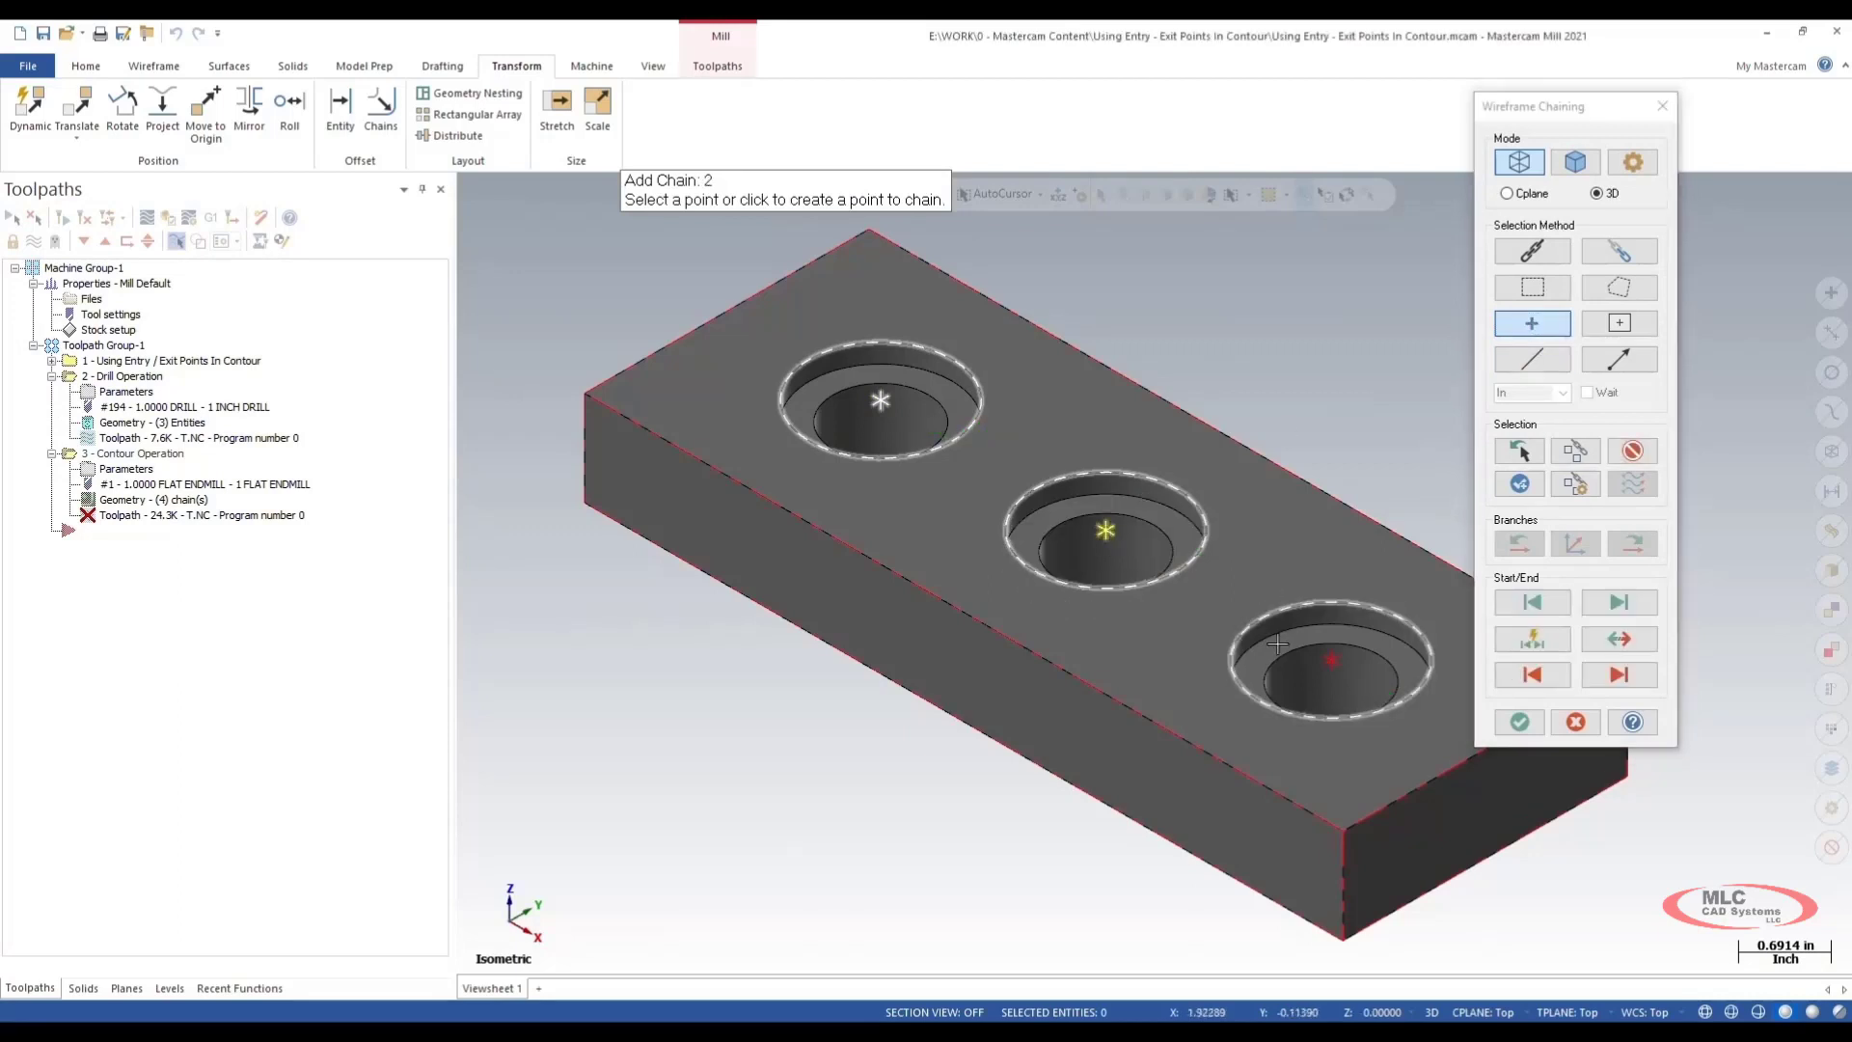
click(1332, 661)
click(1524, 731)
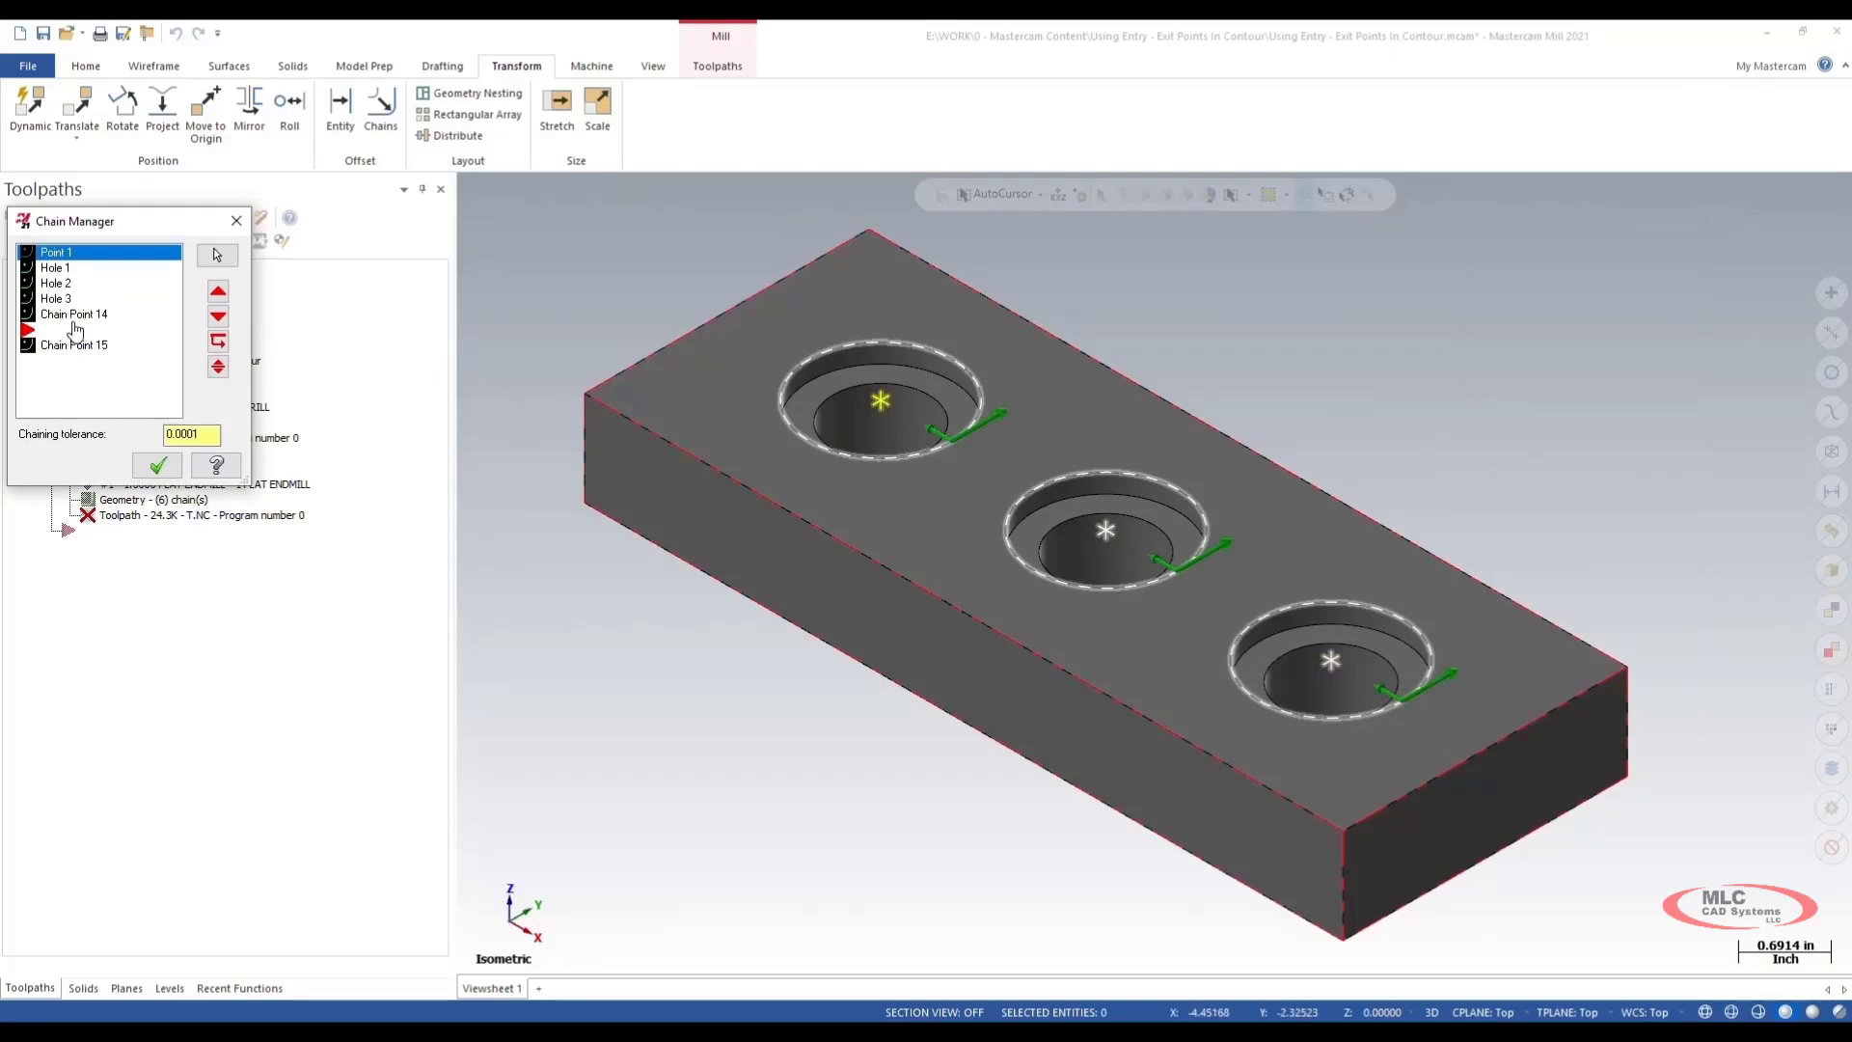
Place Chain Point 14 above Hole 2 and Chain Point 15 above Hole 3, then accept
drag(75, 324, 46, 281)
drag(72, 345, 46, 316)
click(157, 465)
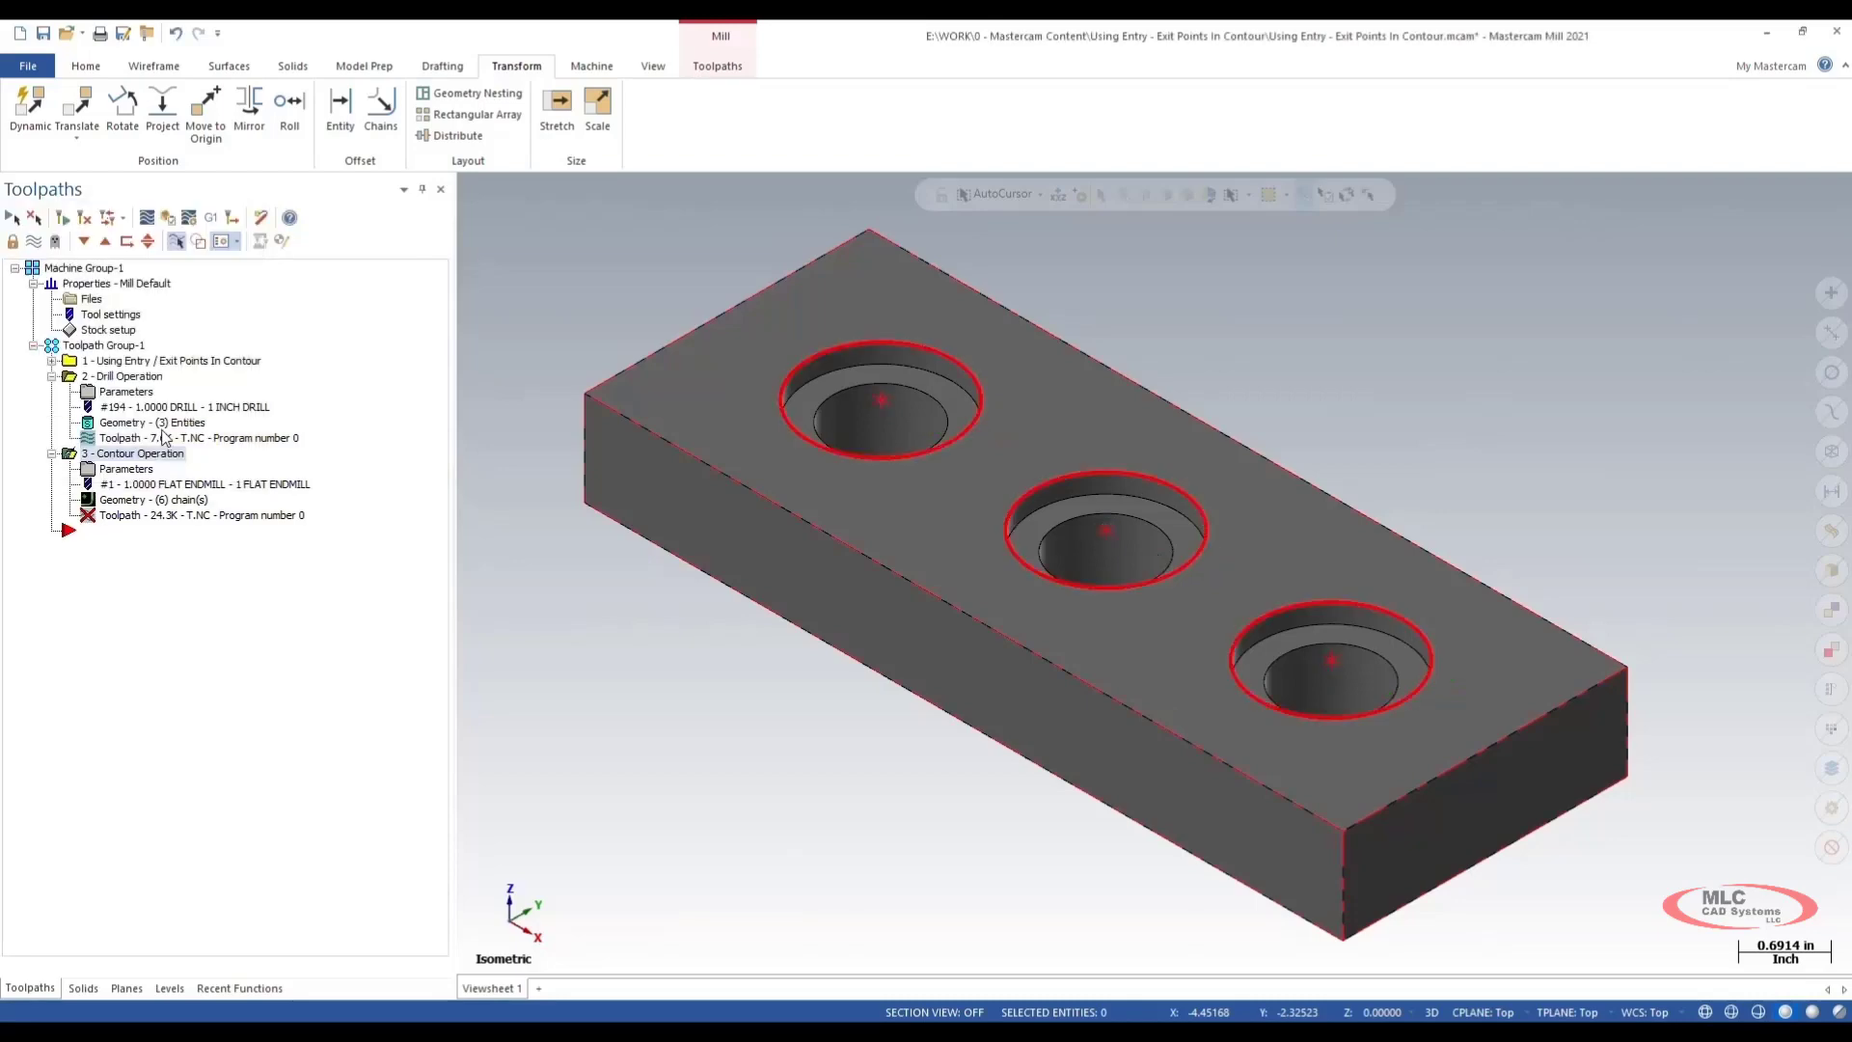
Regenerate the Contour toolpath with its six chains so it enters each hole from its centre
click(63, 217)
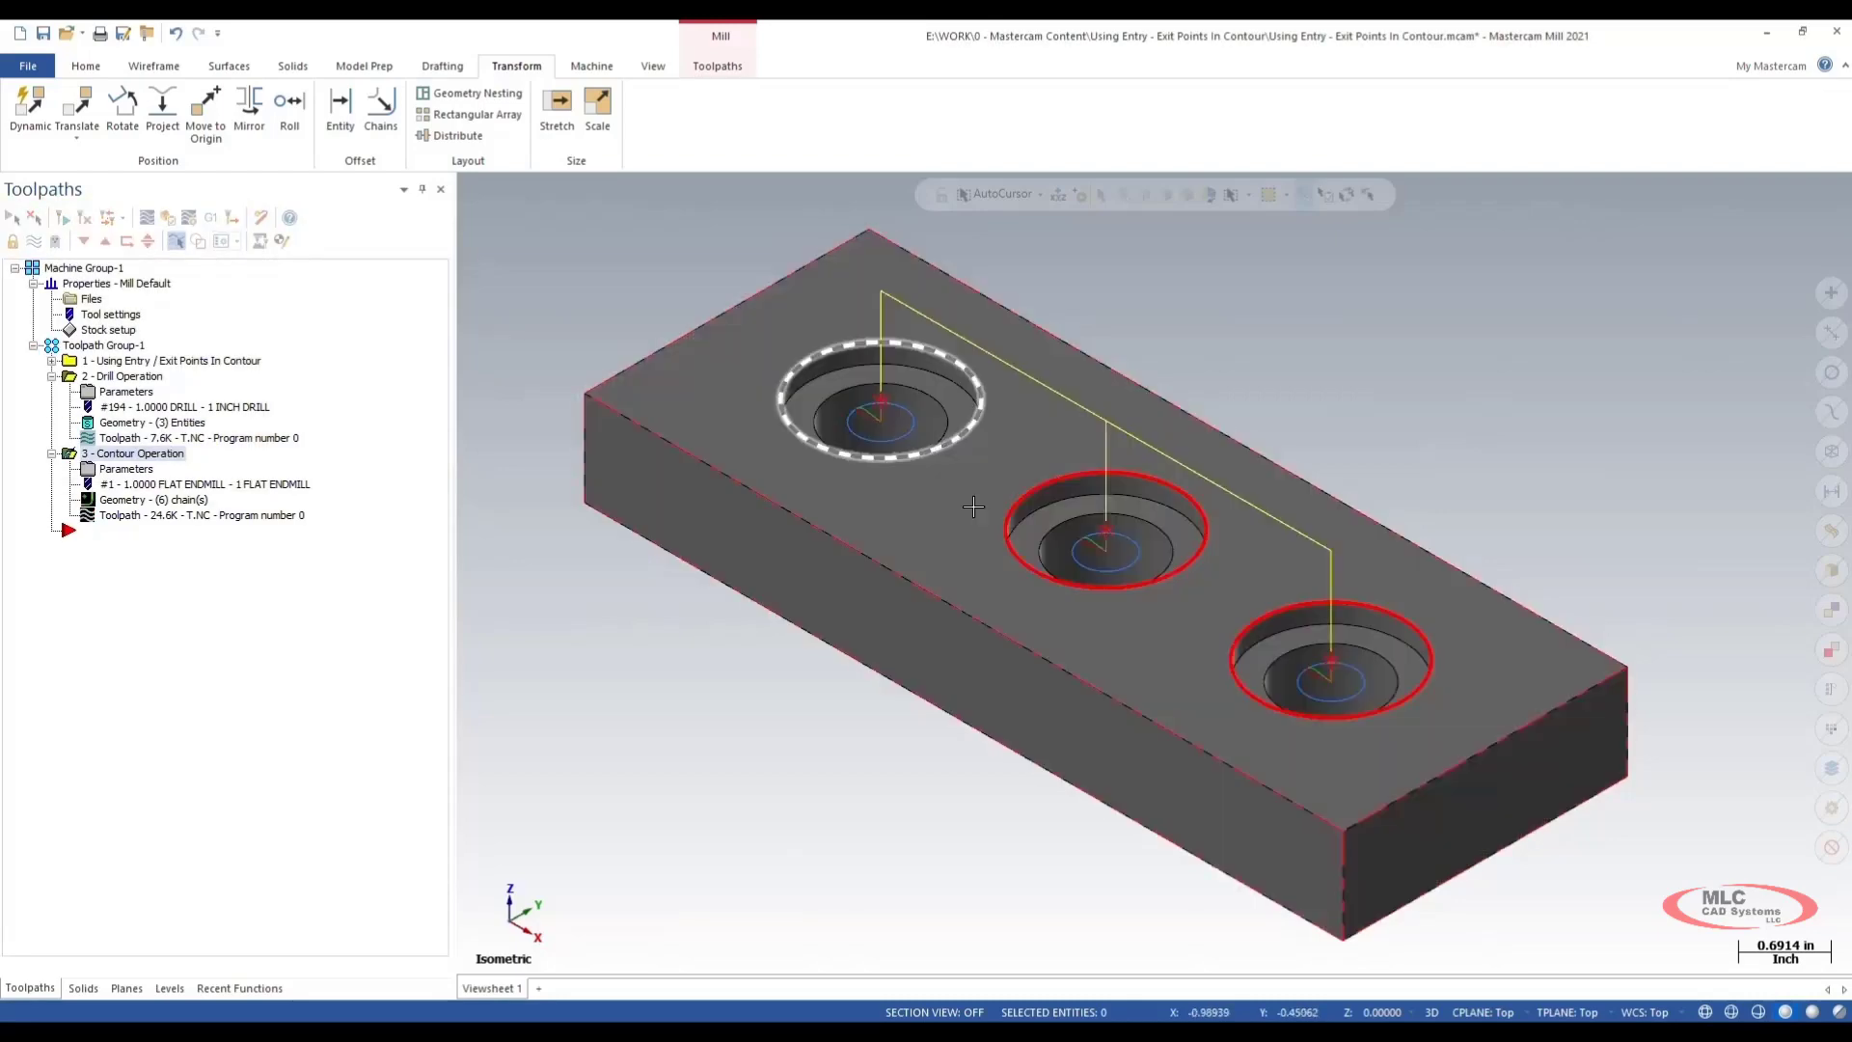